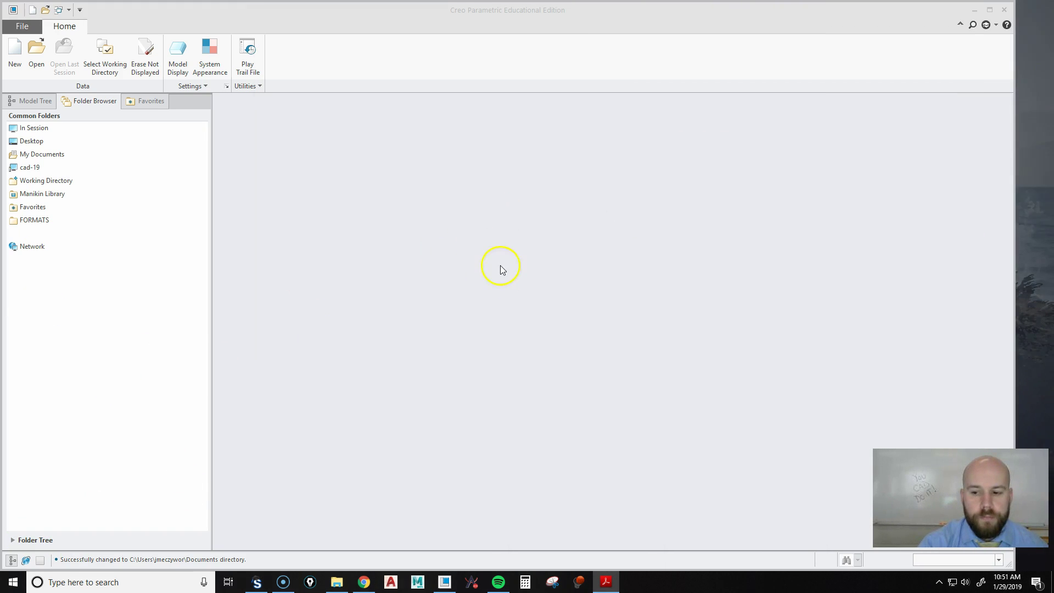
# Step: Create an MS1006 folder in My Documents\CAD and set it as the working directory
pyautogui.click(105, 57)
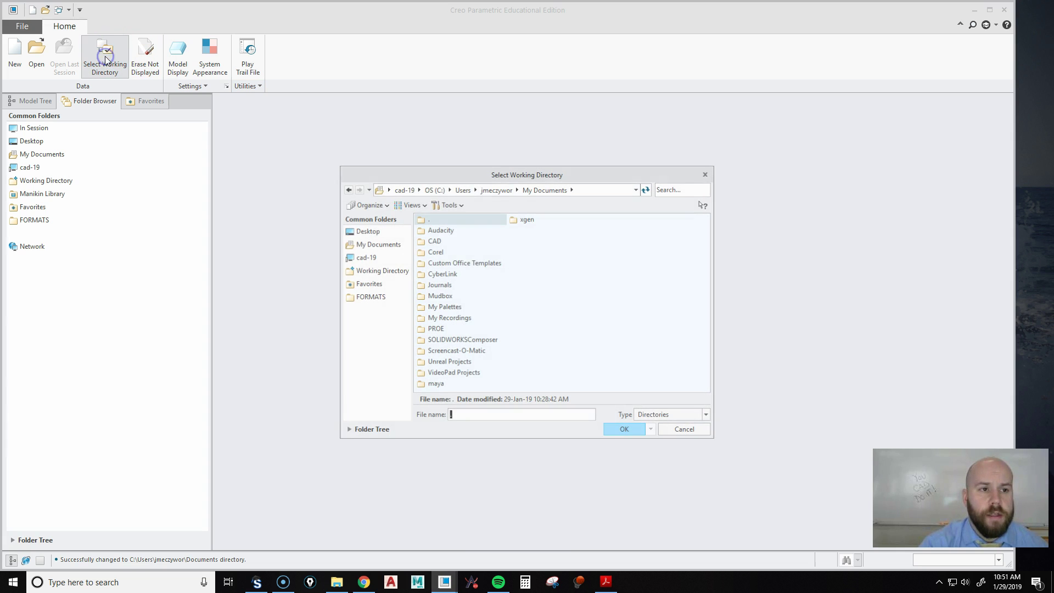
pyautogui.click(368, 246)
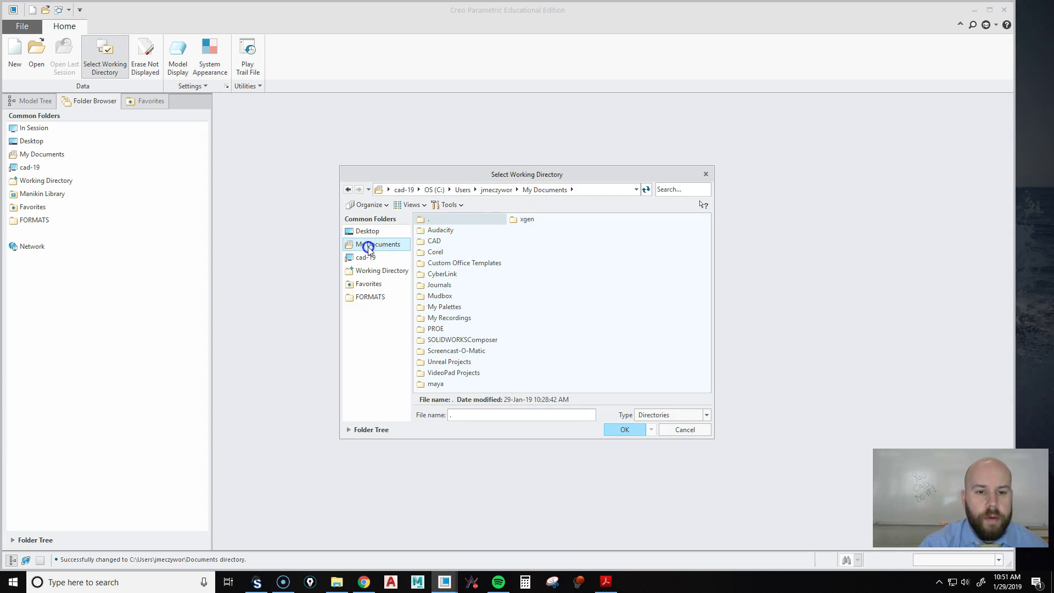
pyautogui.doubleClick(424, 241)
pyautogui.rightClick(454, 373)
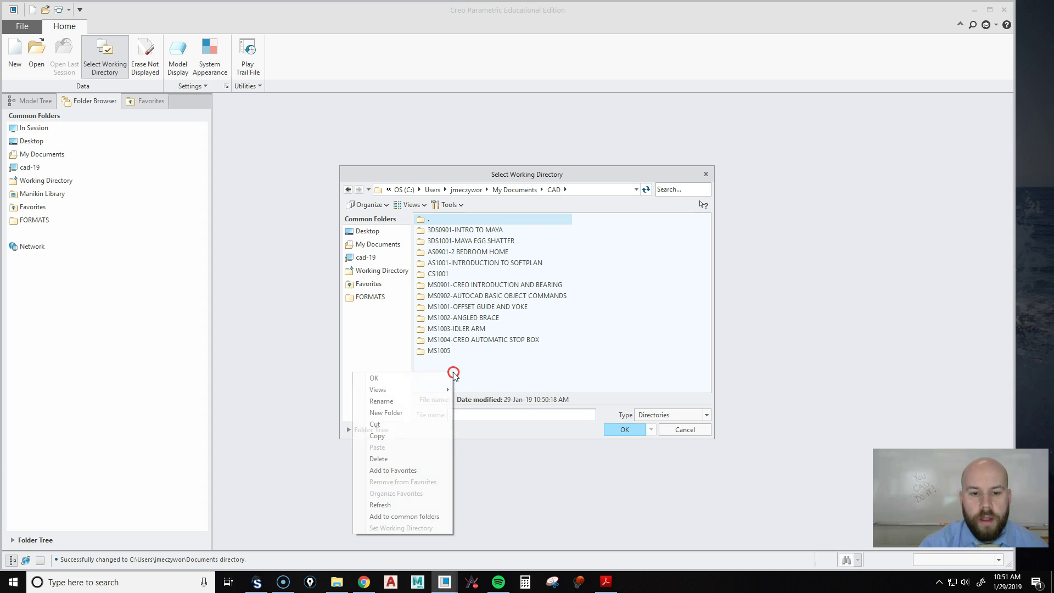
pyautogui.click(637, 341)
pyautogui.rightClick(637, 340)
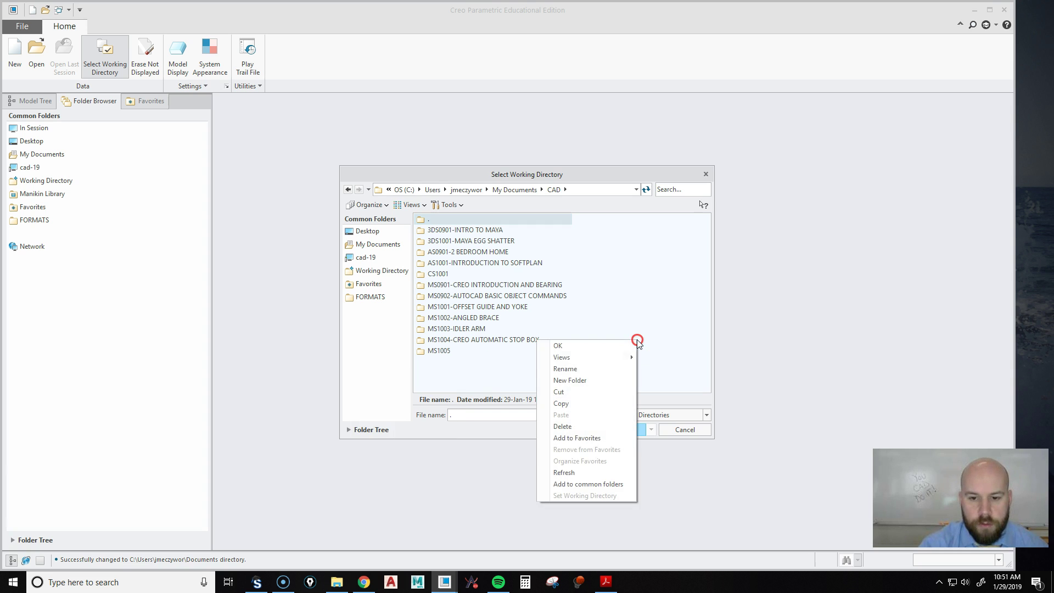
pyautogui.click(604, 381)
pyautogui.click(506, 316)
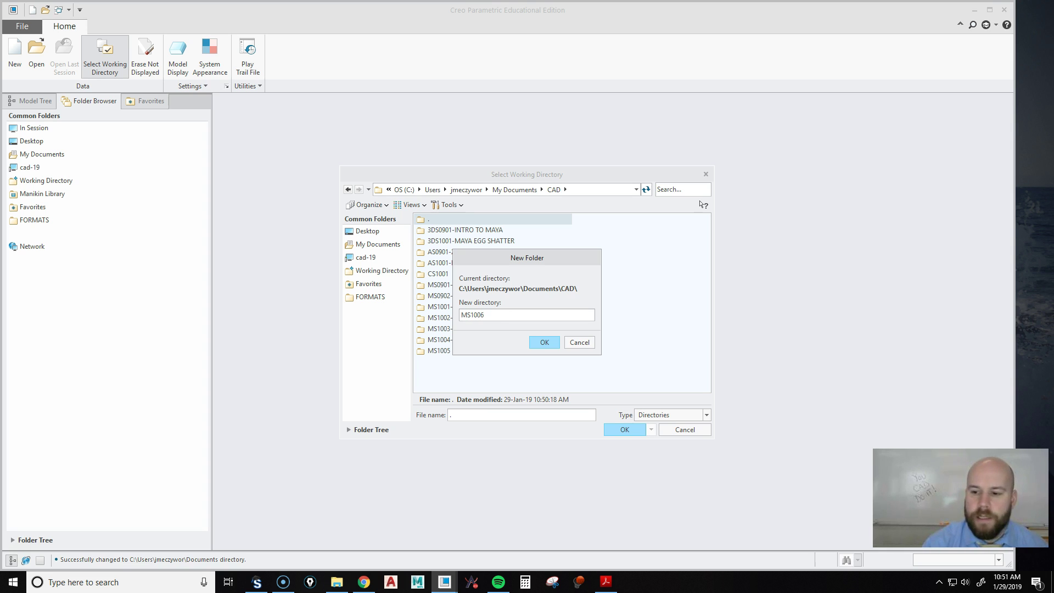
pyautogui.press('Return')
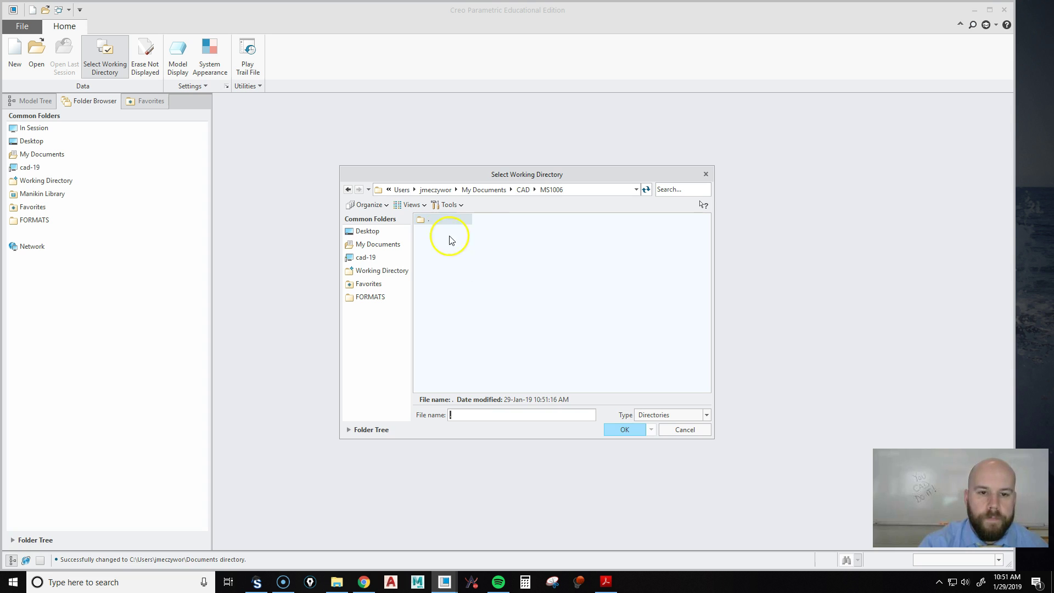
pyautogui.click(616, 432)
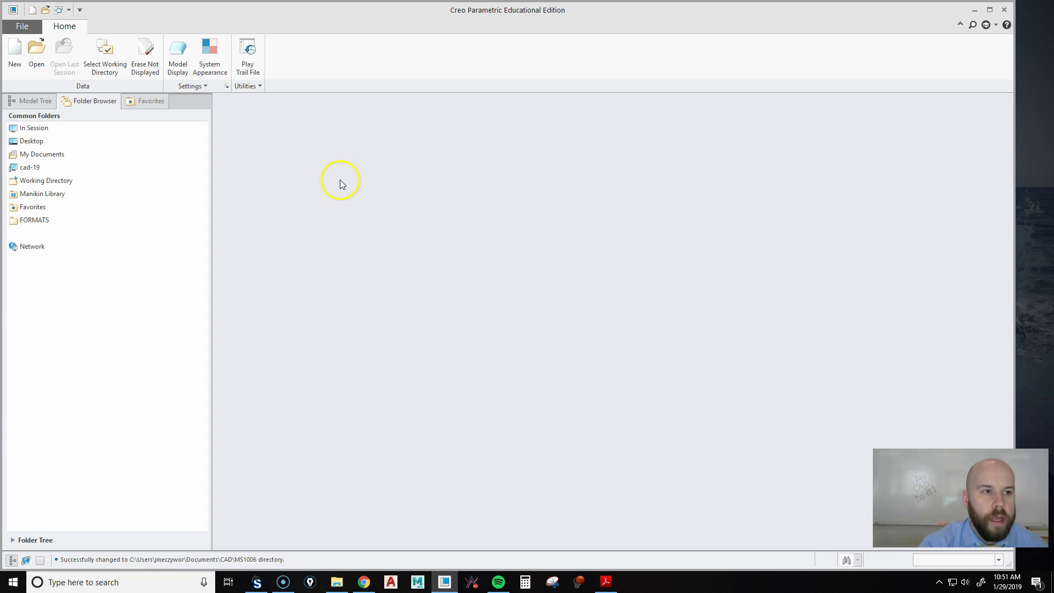
# Step: Create a new solid part named MS1006-02 using the default template
pyautogui.click(12, 54)
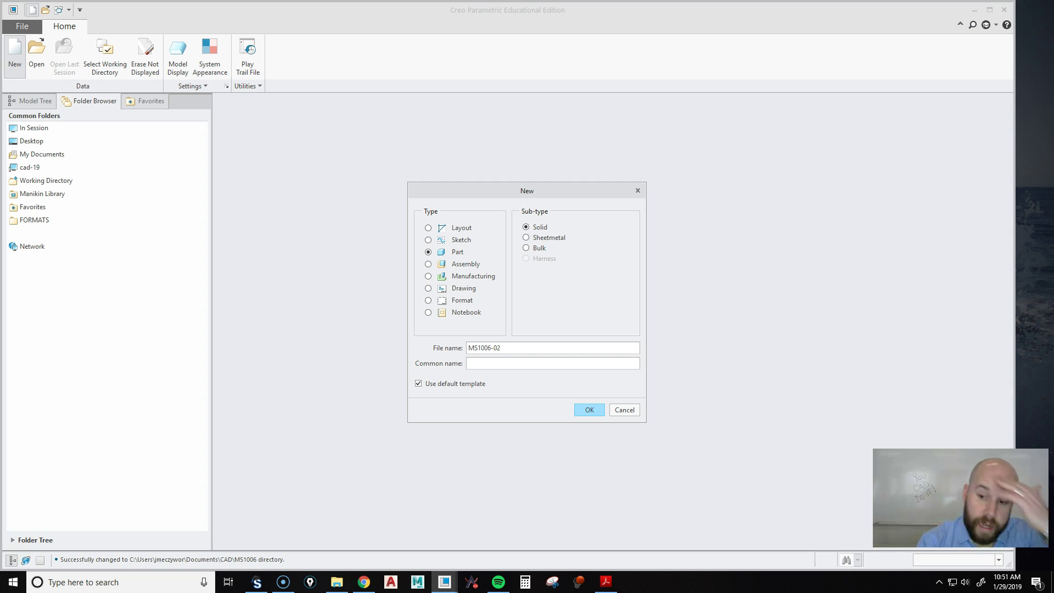
pyautogui.press('Return')
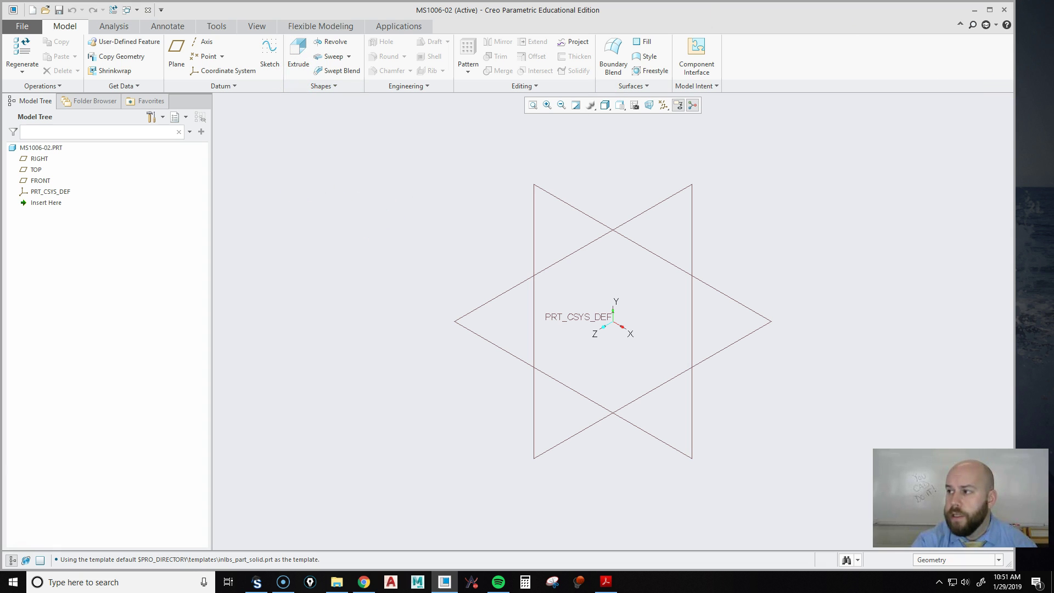
pyautogui.click(606, 582)
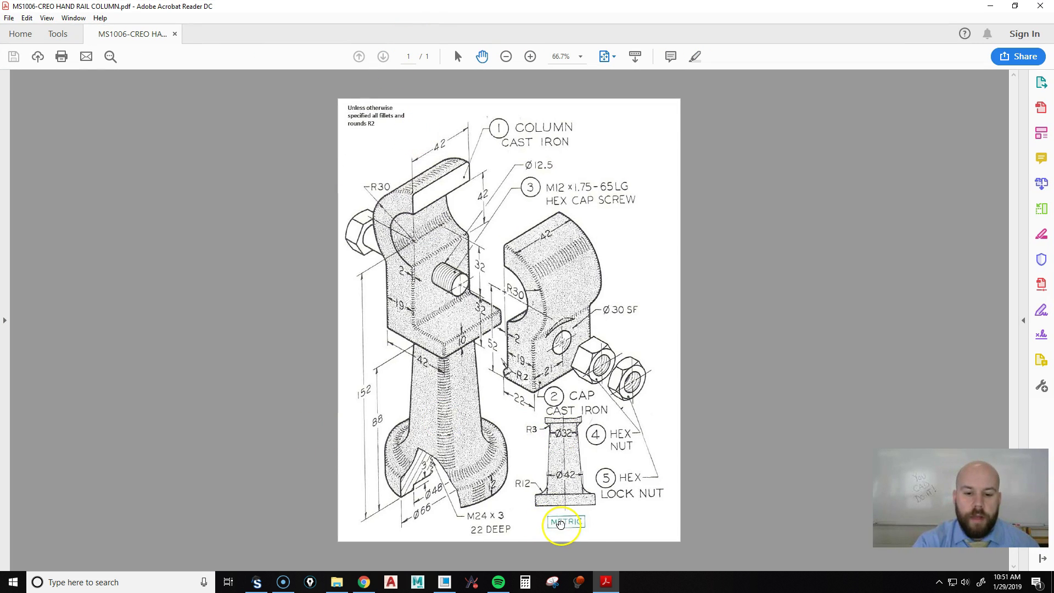
pyautogui.click(561, 523)
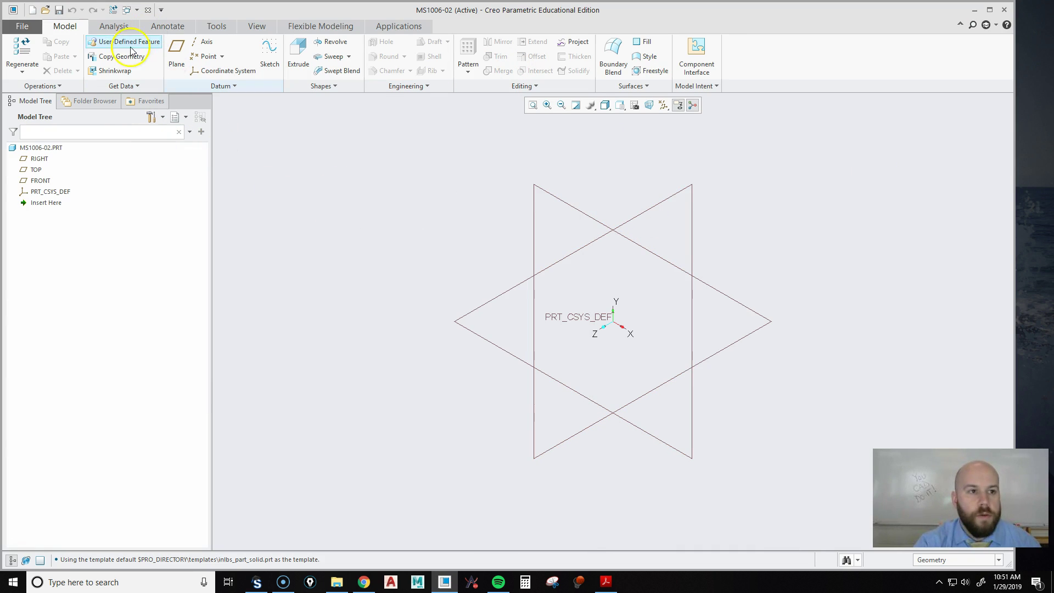
# Step: In Model Properties, change MS1006-02's unit system to millimeter Kilogram Sec (mmKs)
pyautogui.click(21, 26)
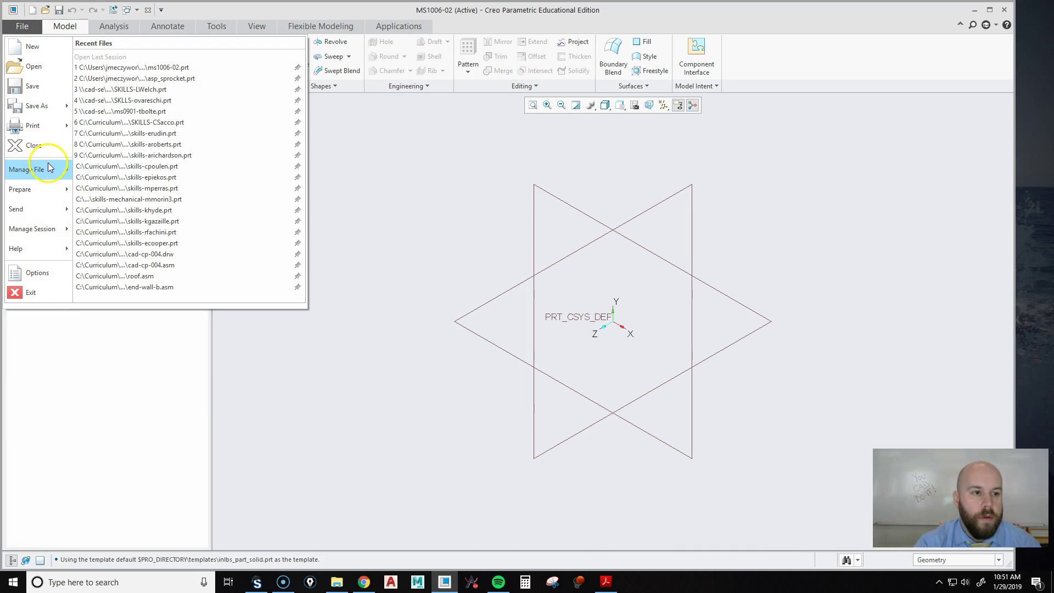
pyautogui.moveTo(52, 195)
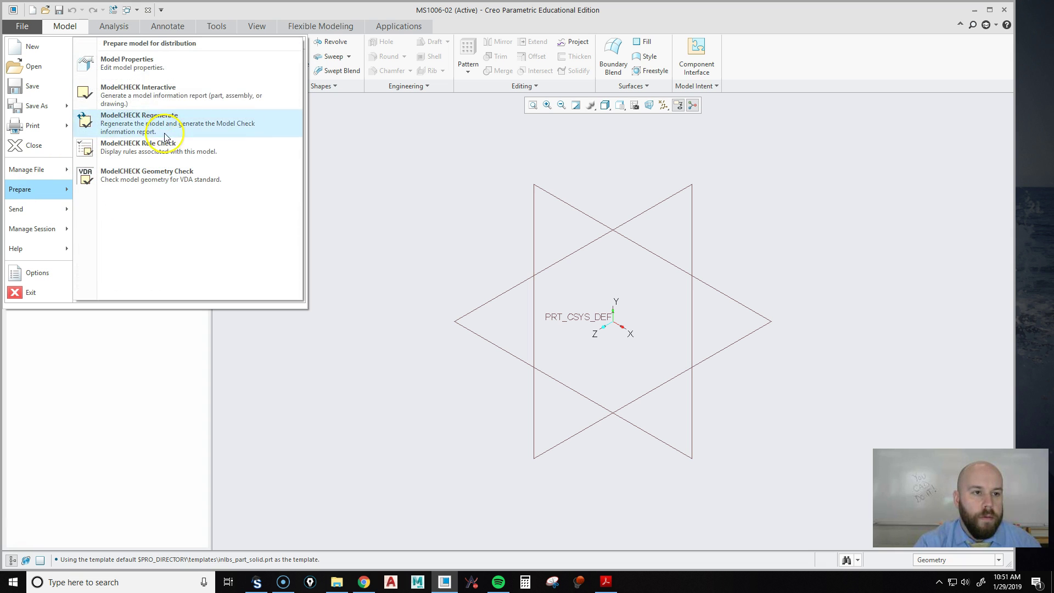
pyautogui.click(156, 68)
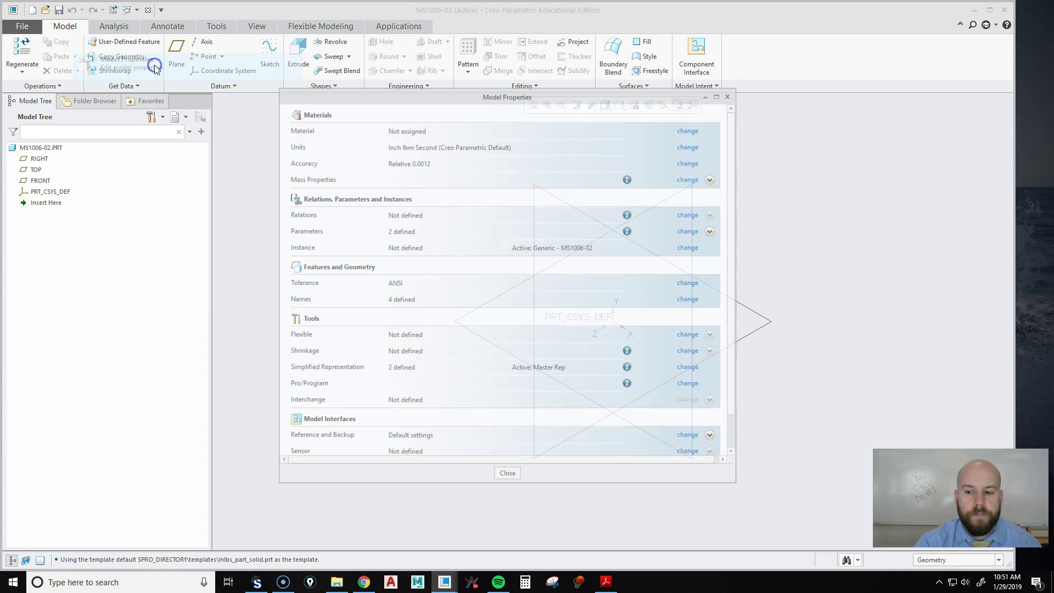
pyautogui.click(691, 147)
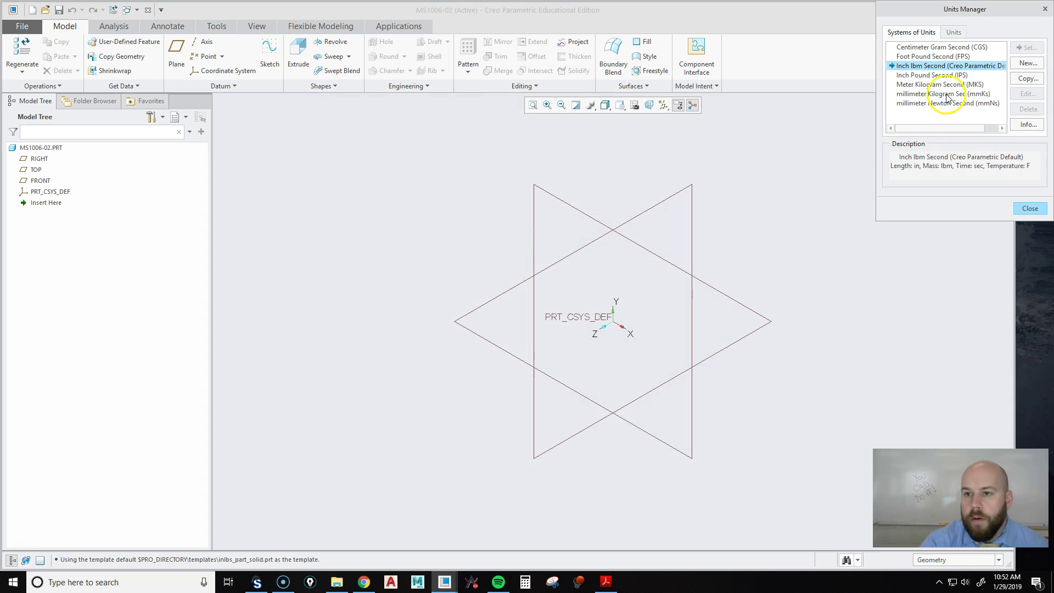
pyautogui.click(946, 94)
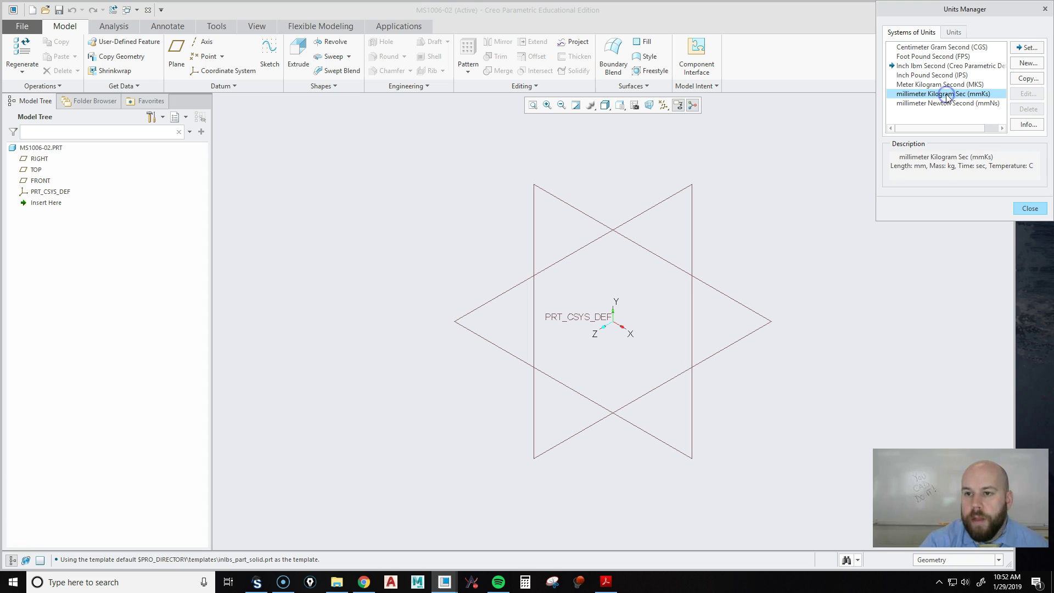
pyautogui.click(1027, 48)
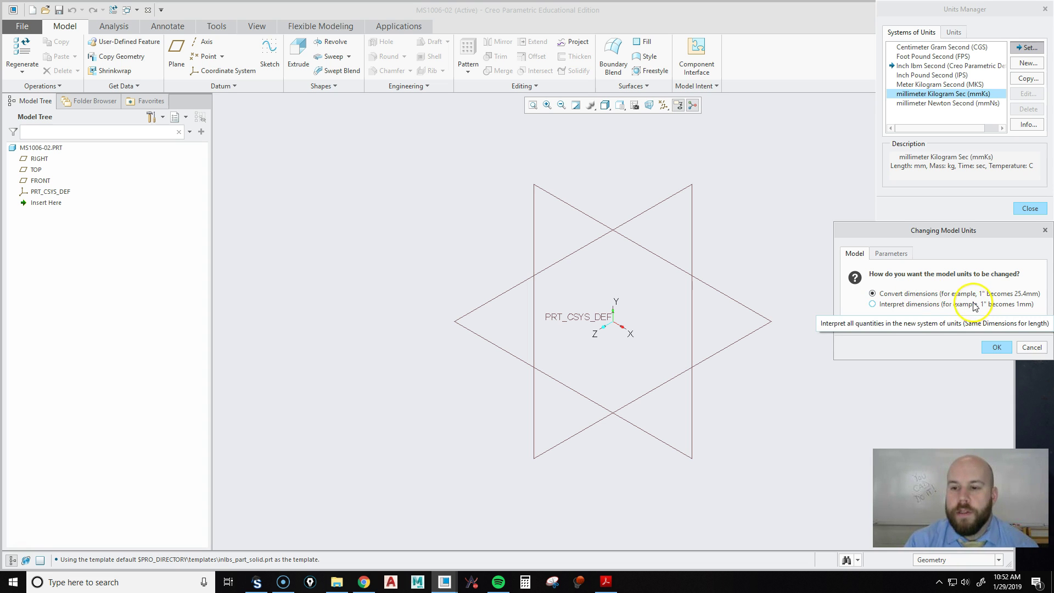
pyautogui.click(910, 304)
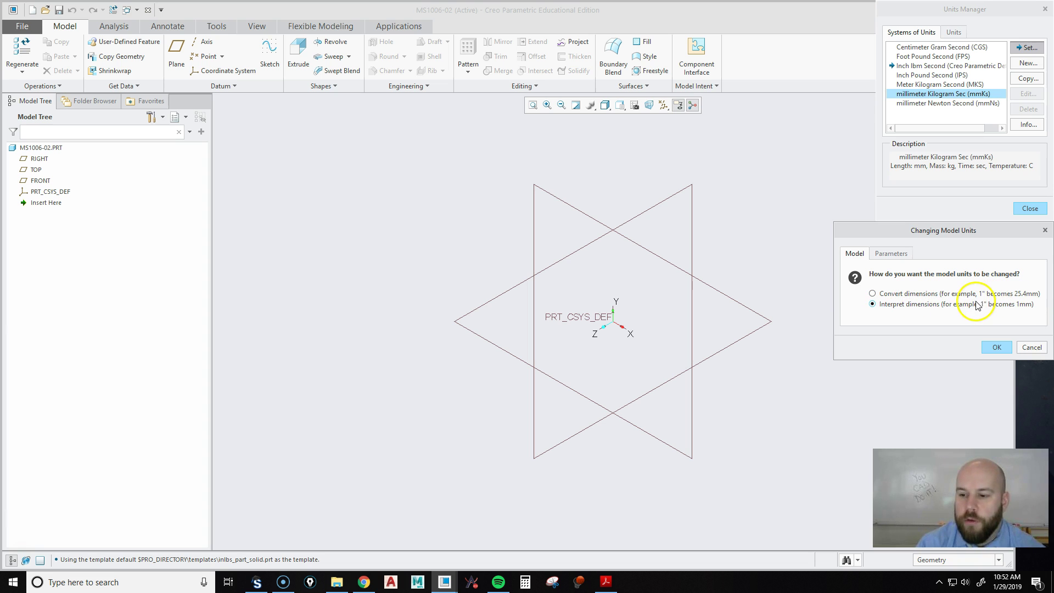
pyautogui.click(904, 293)
pyautogui.click(997, 349)
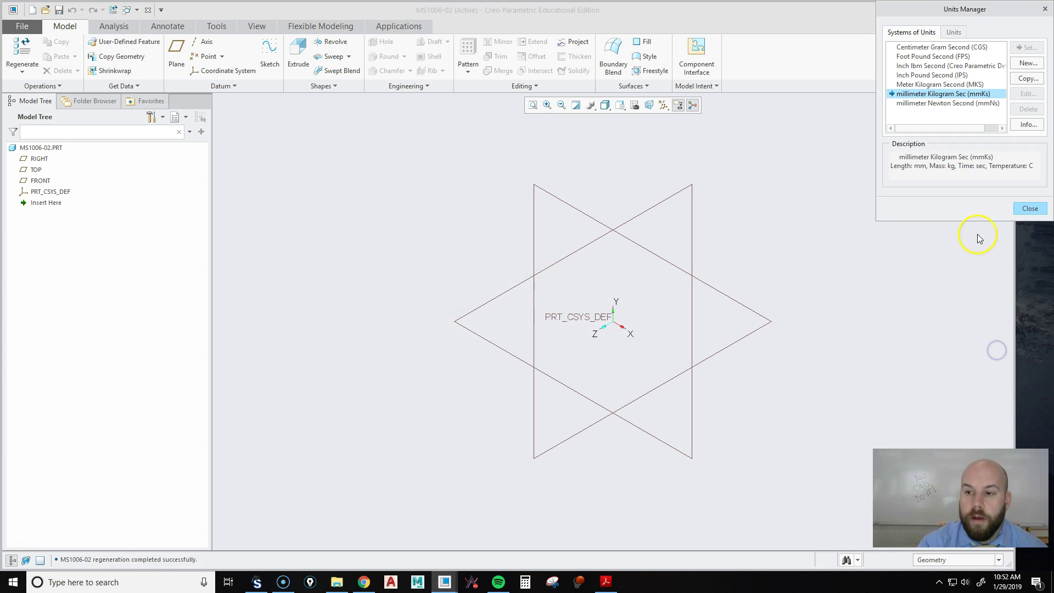
pyautogui.click(1030, 209)
pyautogui.click(507, 475)
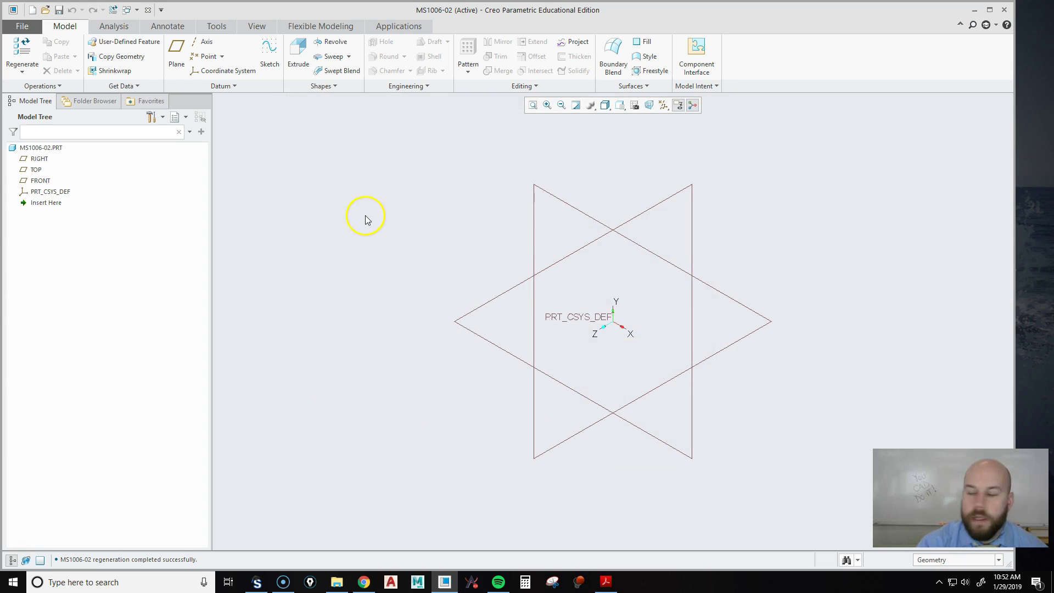
# Step: Start Extrude 1 with an internal sketch on the FRONT plane, viewed flat to the screen
pyautogui.click(296, 50)
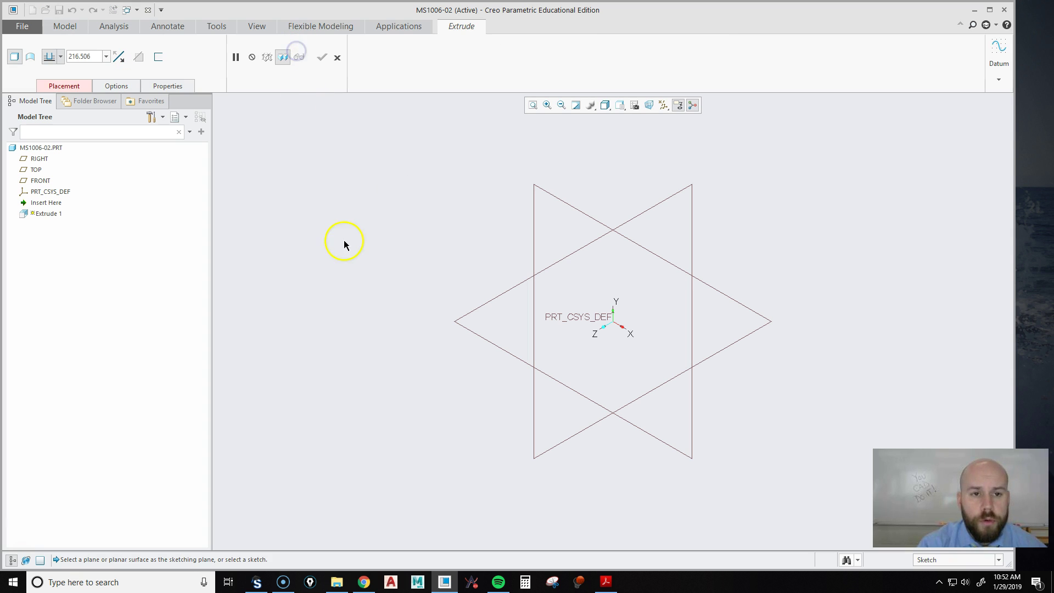
pyautogui.rightClick(398, 258)
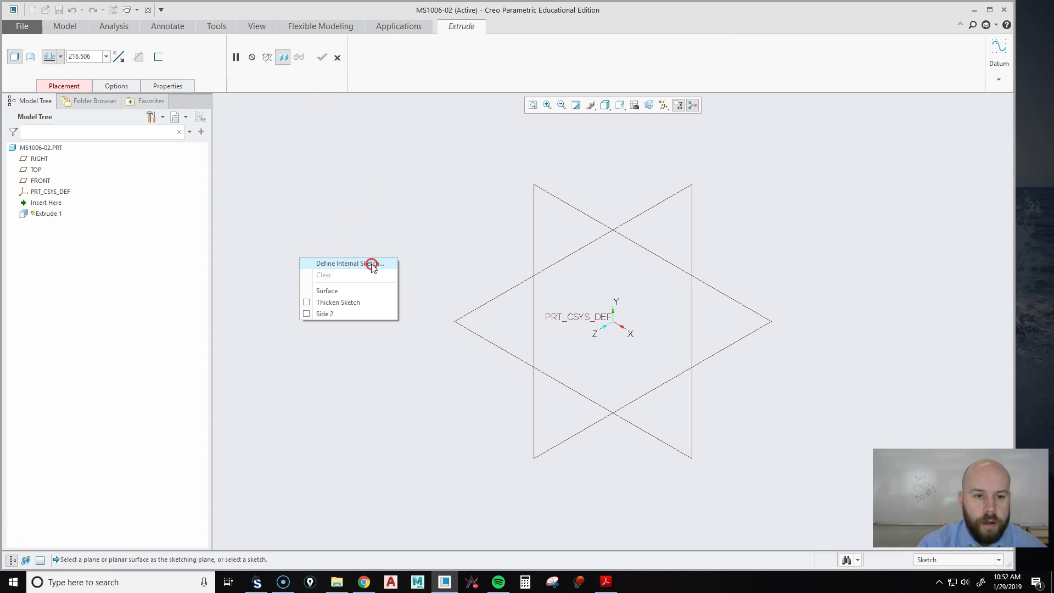
pyautogui.click(372, 265)
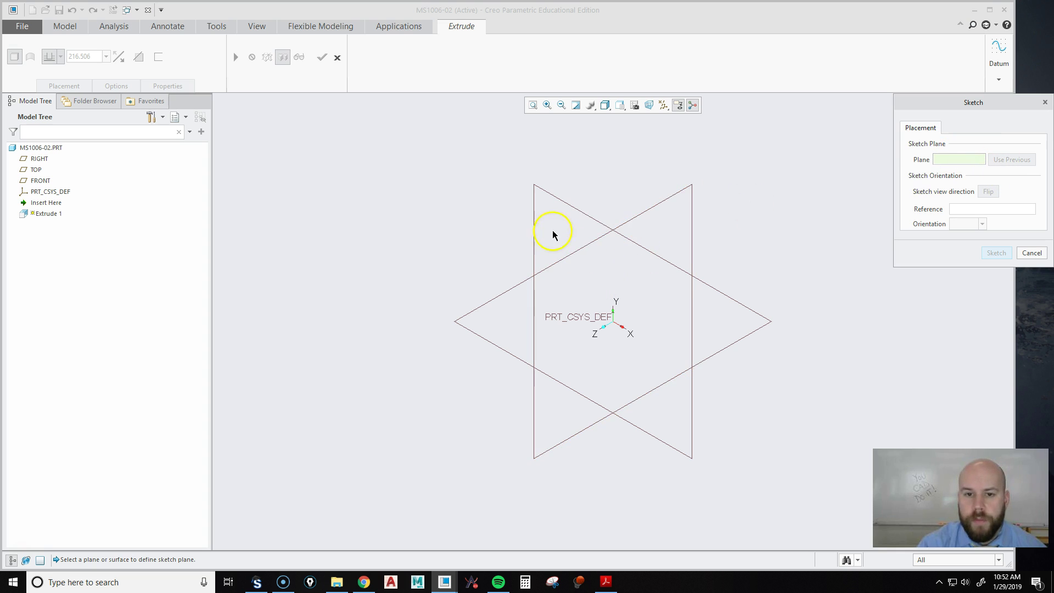
pyautogui.click(565, 206)
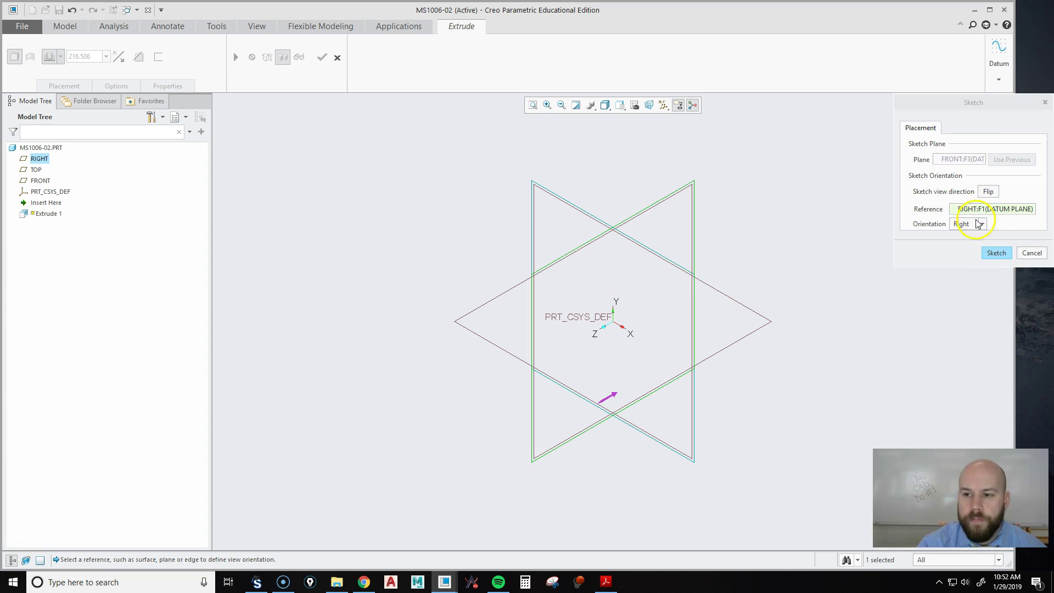
pyautogui.click(997, 254)
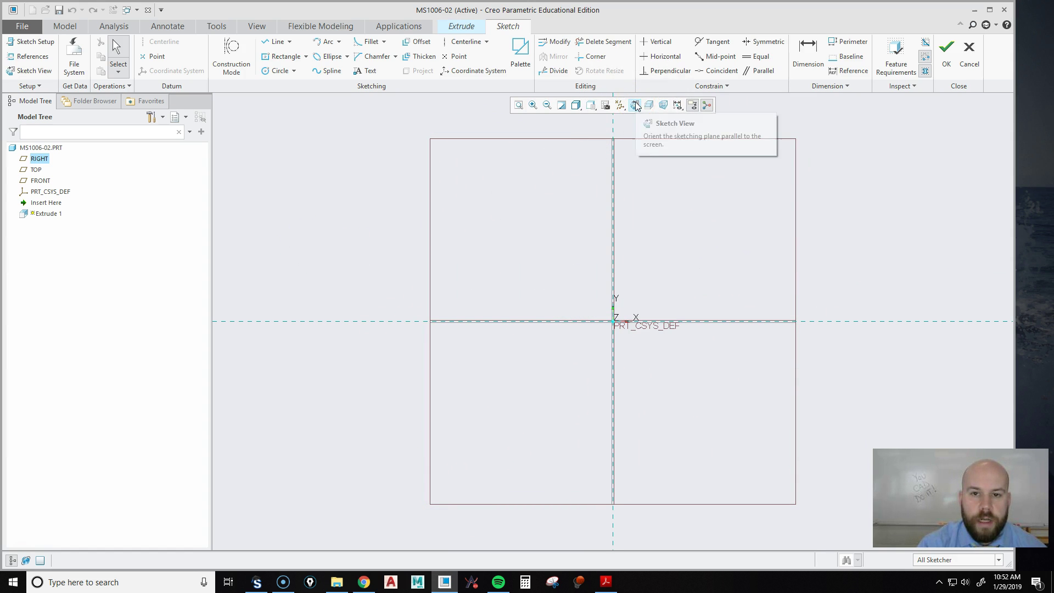
pyautogui.click(636, 105)
pyautogui.moveTo(721, 250); pyautogui.dragTo(680, 271, button='middle')
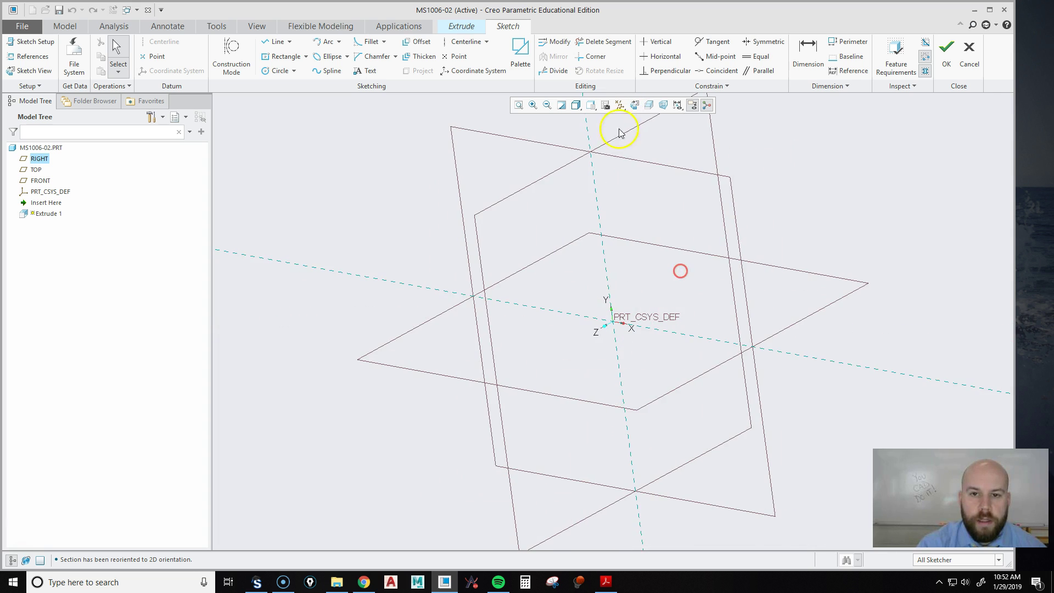
pyautogui.click(635, 105)
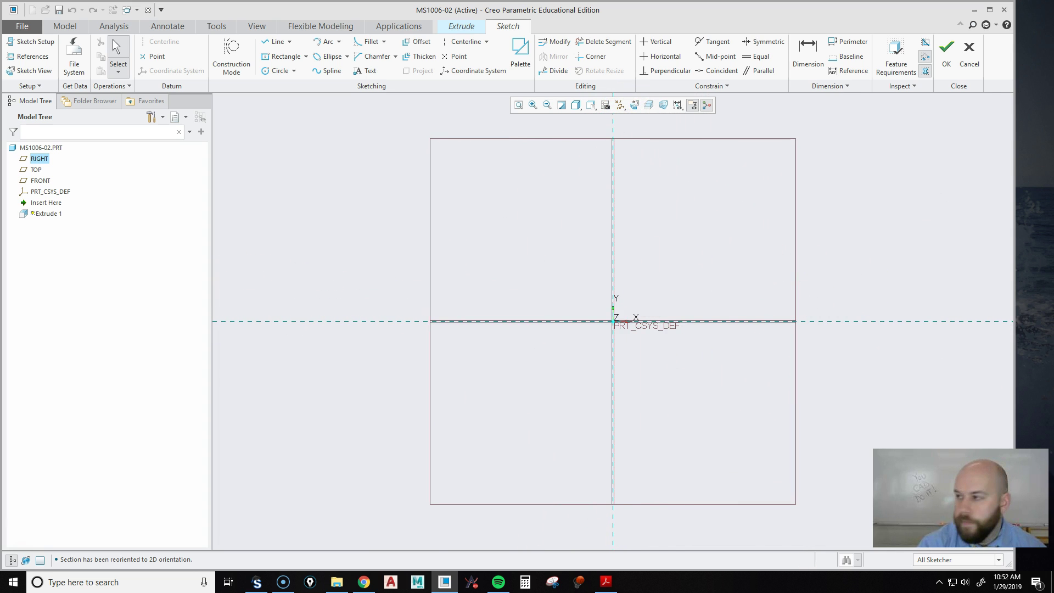
# Step: Check the cap's dimensions on the full clamp drawing in Acrobat, then return to Creo
pyautogui.hotkey('alt', 'Tab')
pyautogui.doubleClick(604, 122)
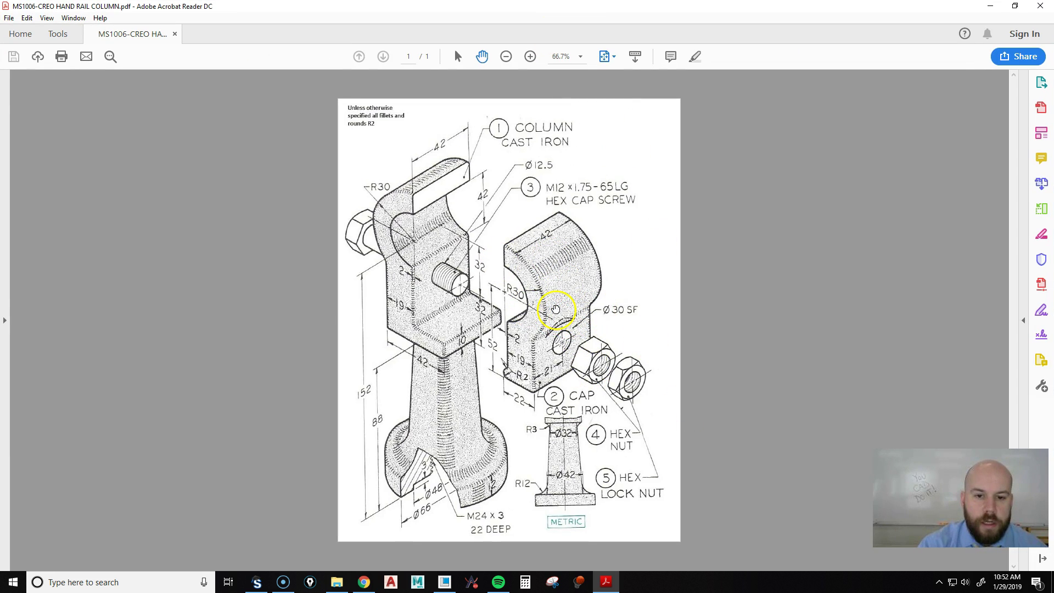
pyautogui.keyDown('ctrl'); pyautogui.scroll(3, 556, 310); pyautogui.keyUp('ctrl')
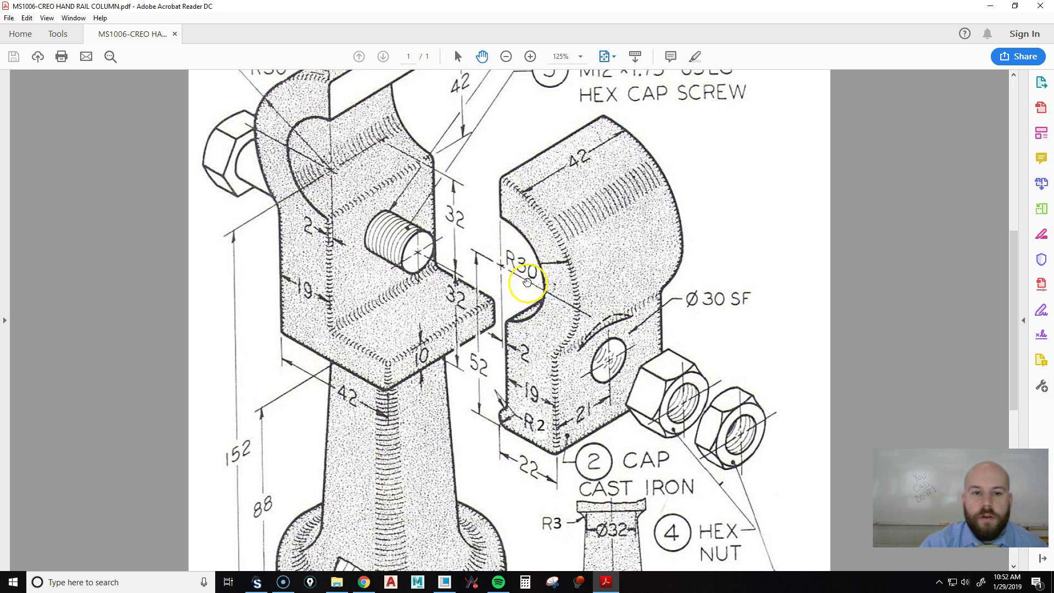
pyautogui.scroll(2, 502, 236)
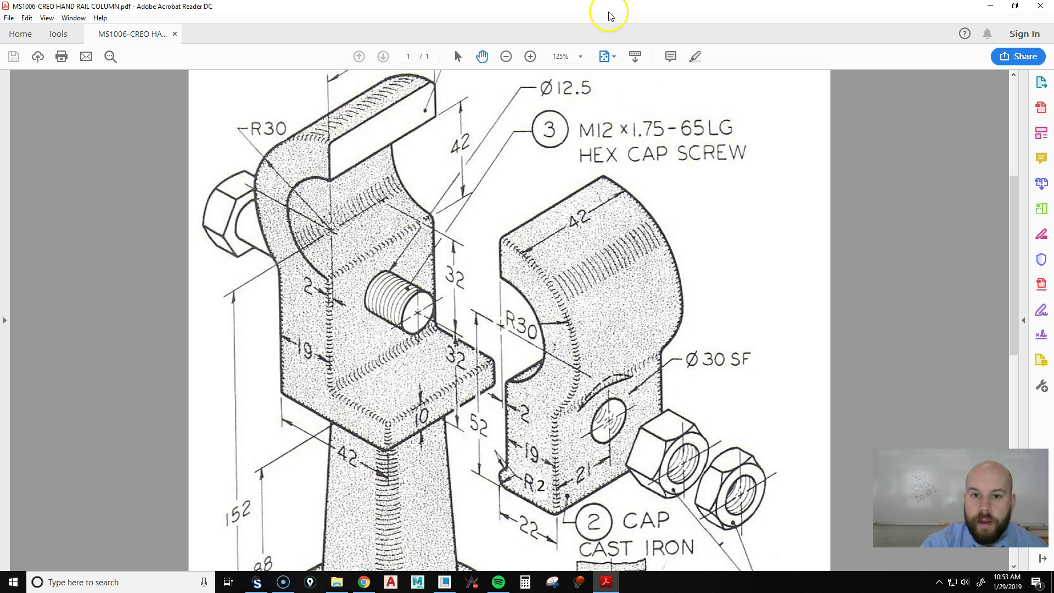
pyautogui.keyDown('ctrl'); pyautogui.scroll(-5, 588, 324); pyautogui.keyUp('ctrl')
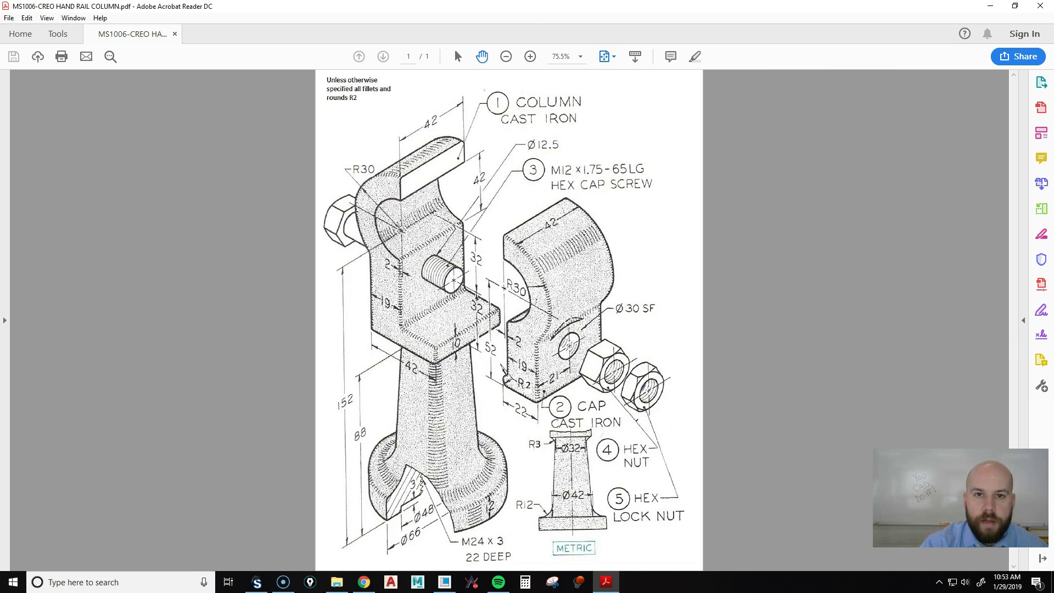
pyautogui.hotkey('alt', 'Tab')
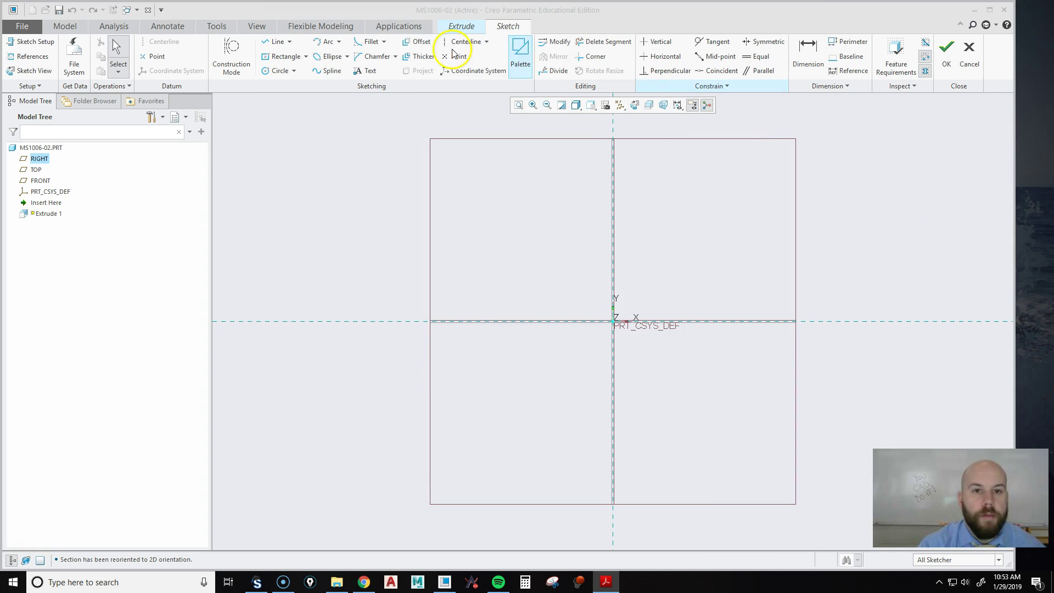
# Step: Draw a circle centred on the sketch origin and dimension its radius to 30
pyautogui.click(272, 71)
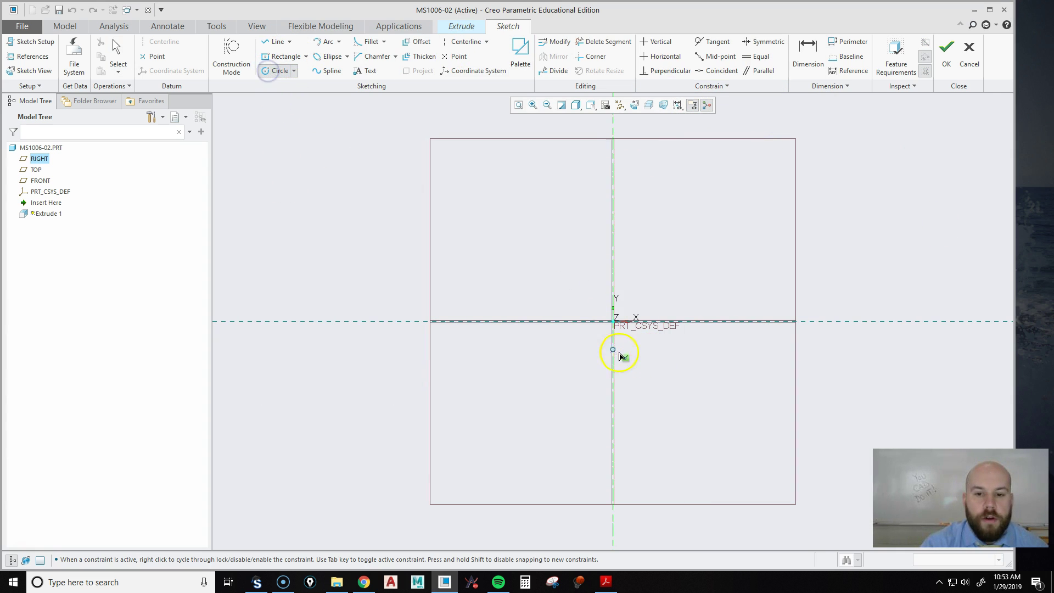
pyautogui.click(623, 328)
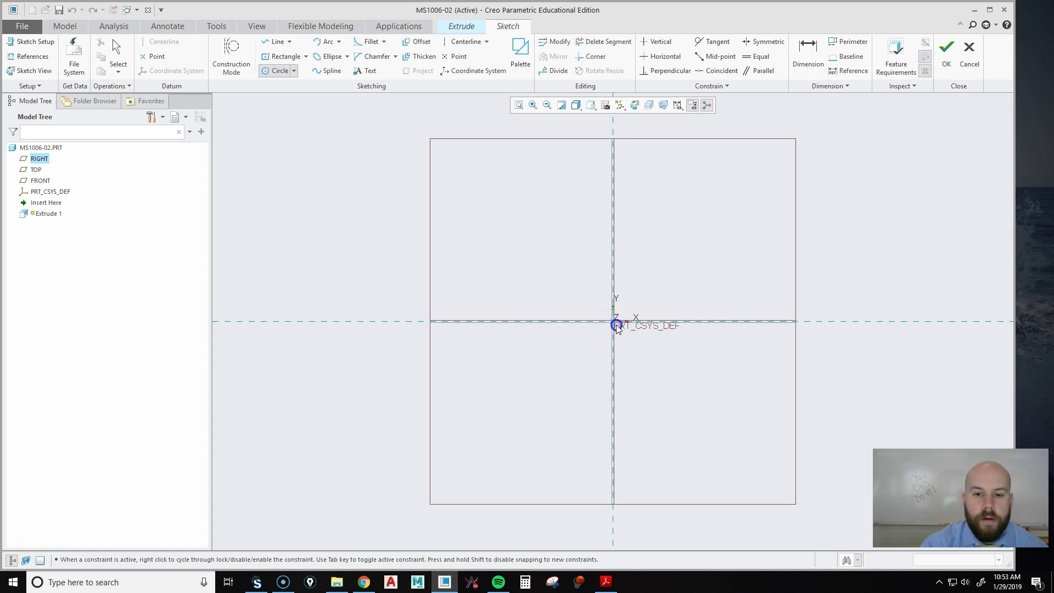
pyautogui.click(745, 232)
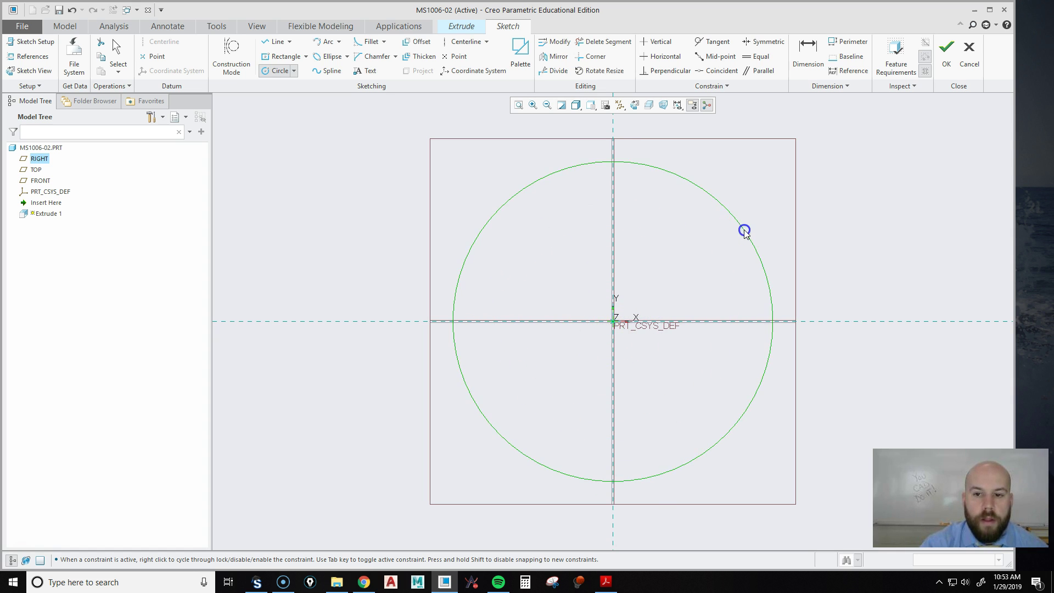
pyautogui.middleClick(868, 251)
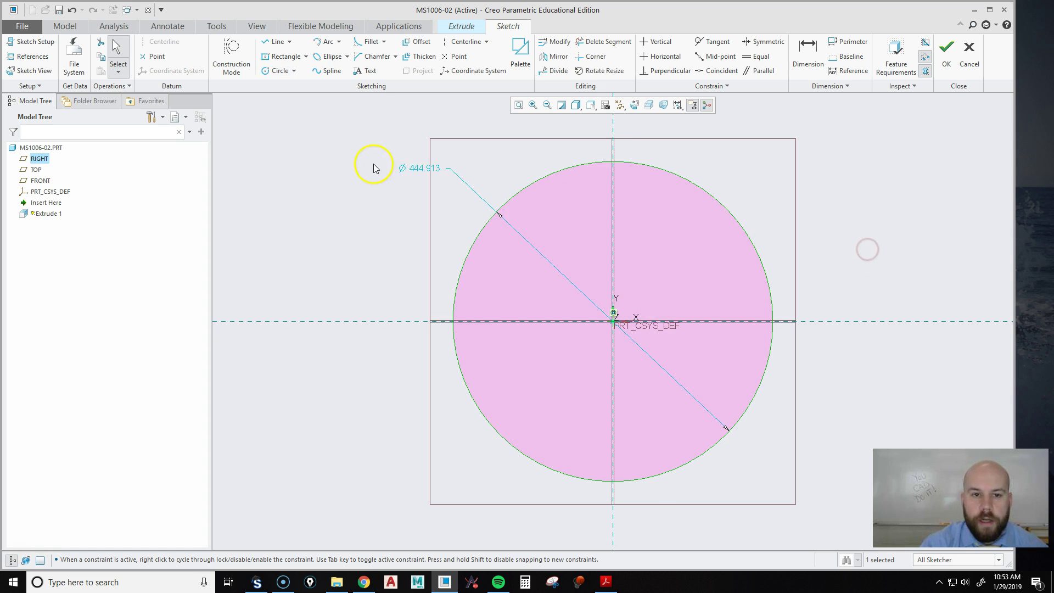
pyautogui.click(816, 59)
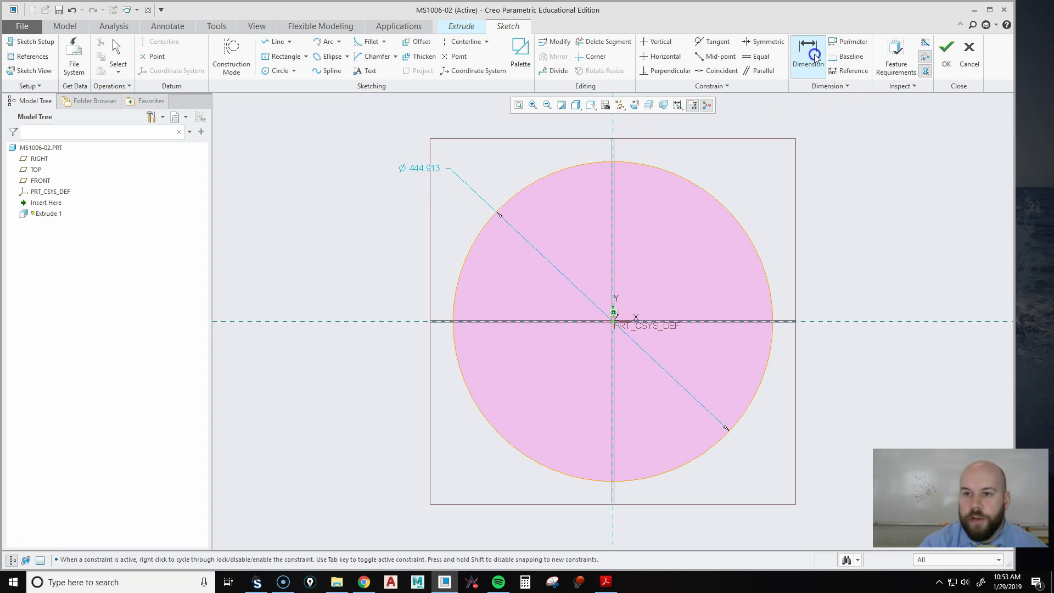
pyautogui.click(748, 235)
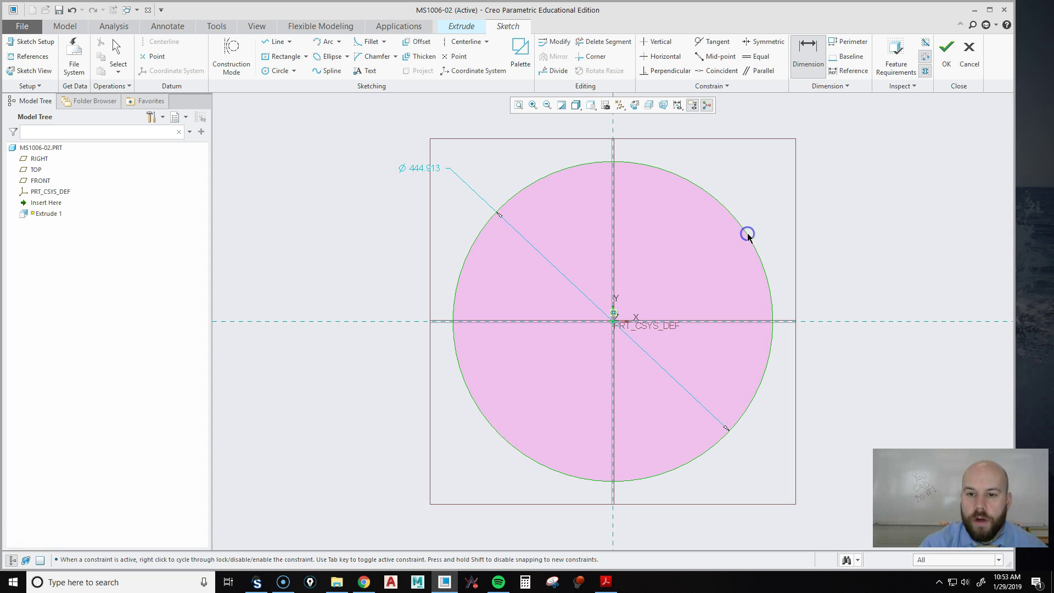
pyautogui.middleClick(816, 174)
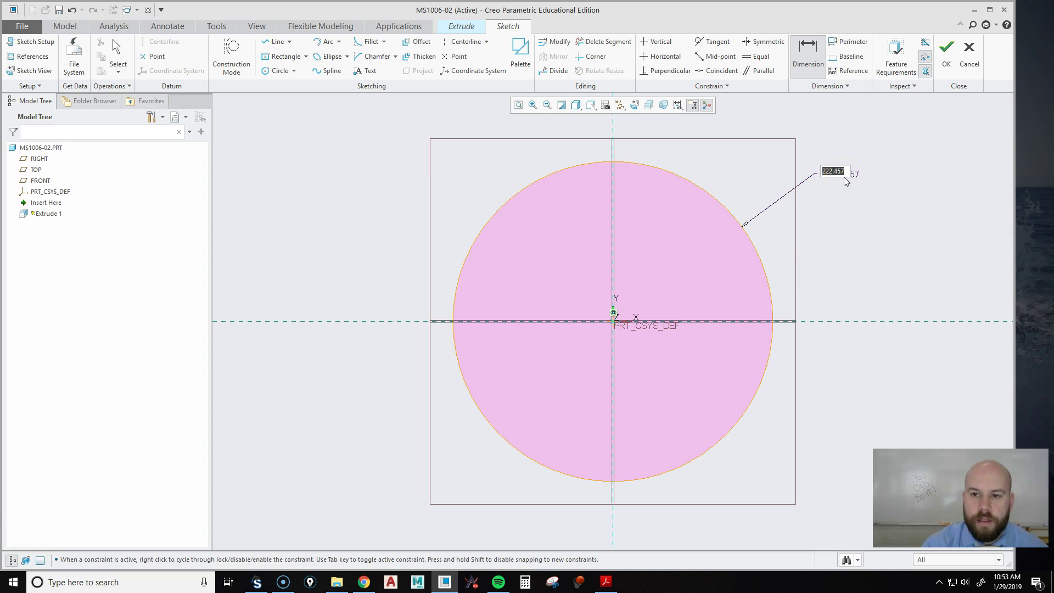
pyautogui.write('30')
pyautogui.press('Return')
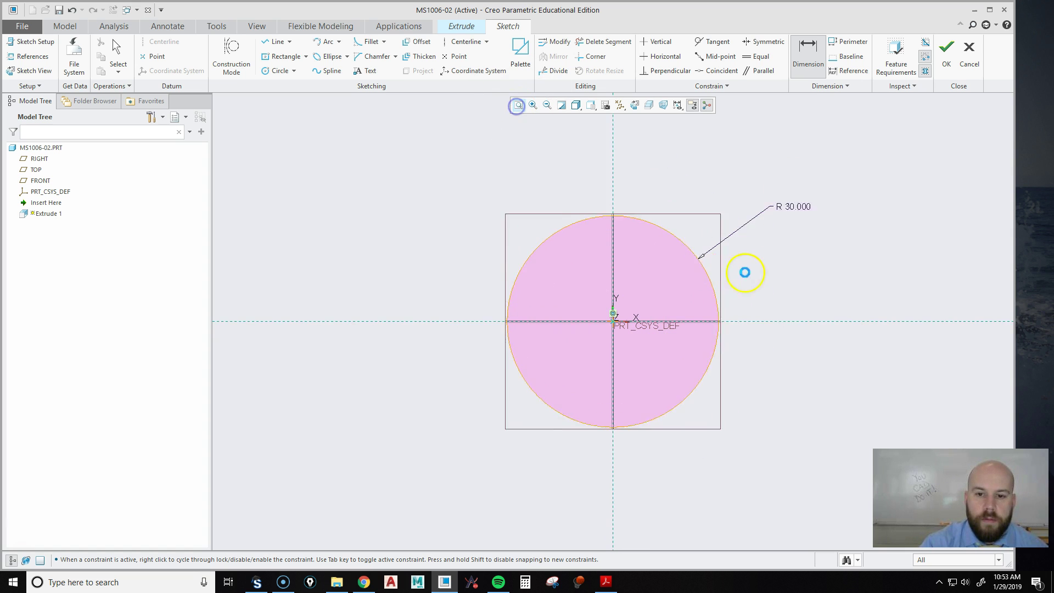
pyautogui.scroll(2, 733, 313)
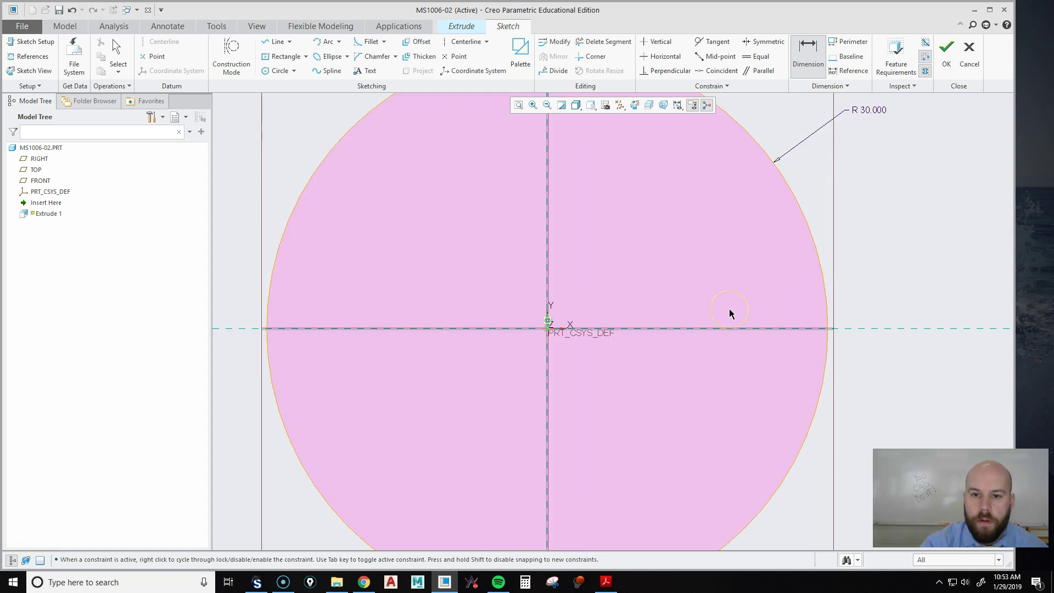
pyautogui.scroll(-3, 730, 314)
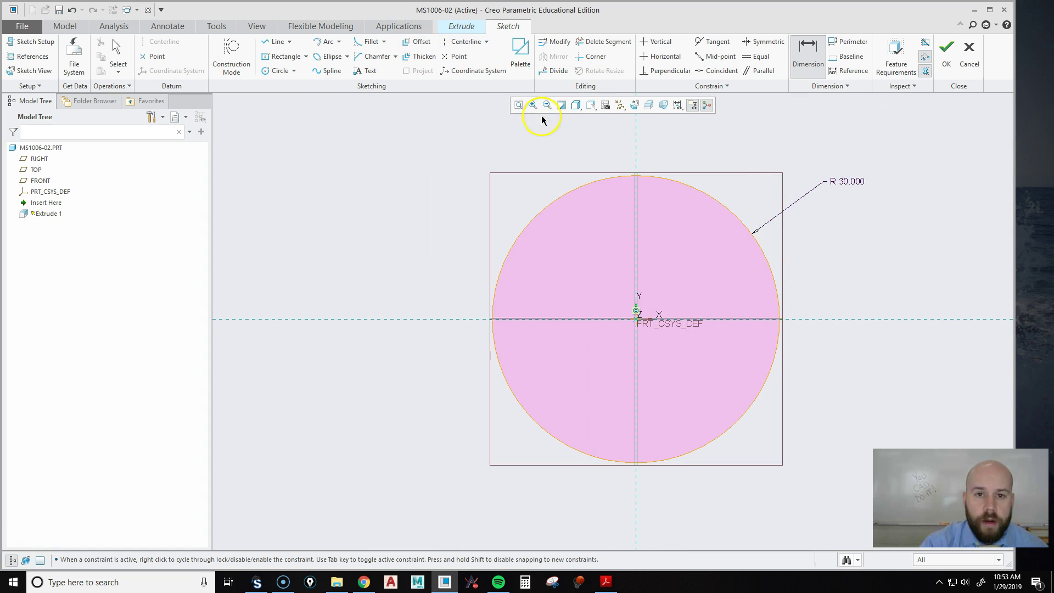
# Step: Draw a concentric inner circle (Ø38.881) centred on the origin
pyautogui.click(275, 72)
pyautogui.click(637, 318)
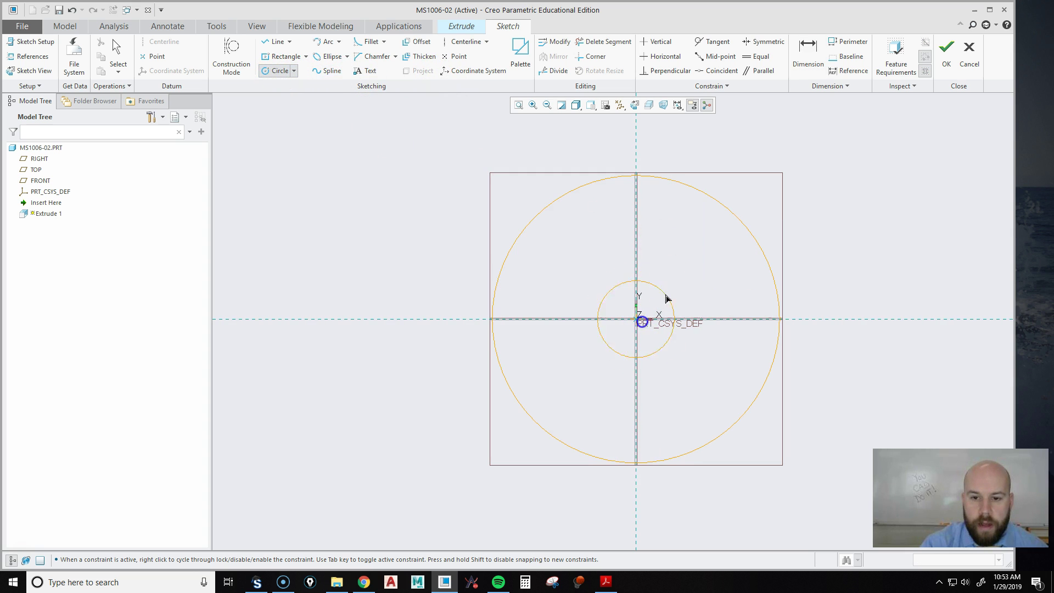
pyautogui.click(703, 255)
pyautogui.middleClick(856, 252)
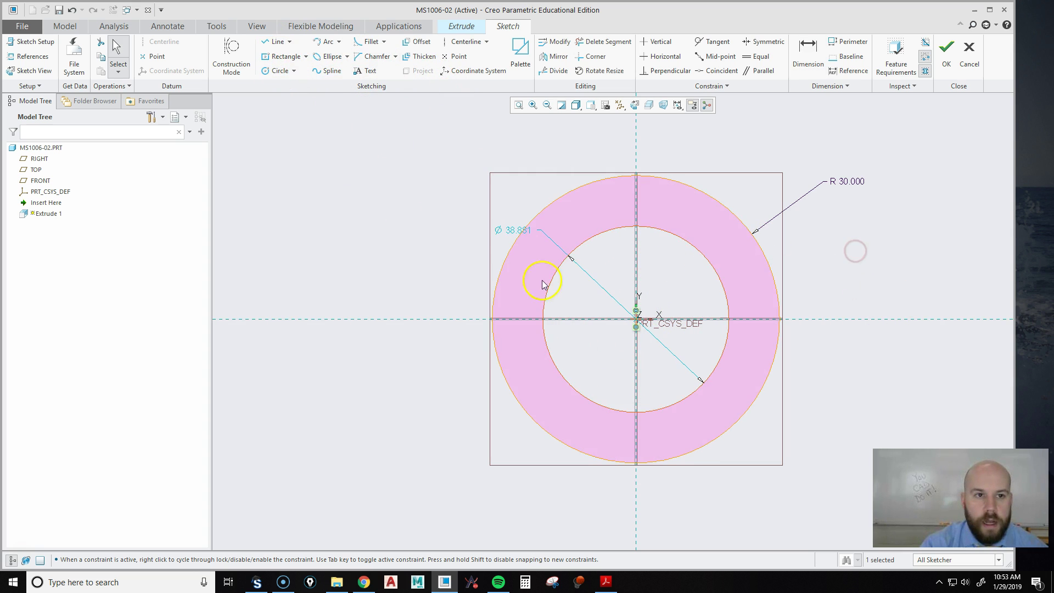
# Step: Draw a vertical line from the inner circle's bottom down past the outer circle
pyautogui.click(277, 42)
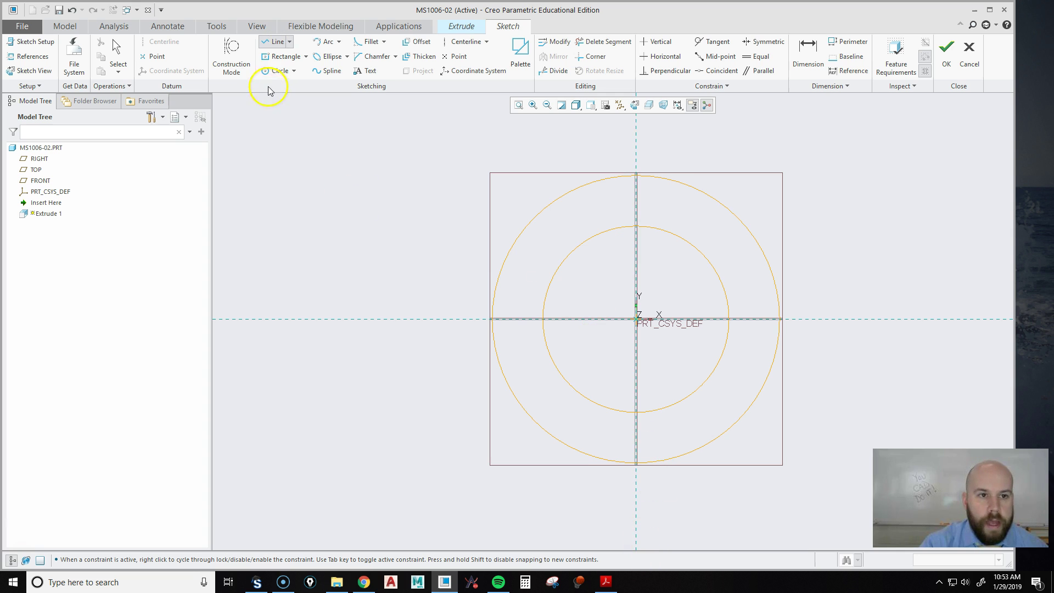
pyautogui.click(275, 71)
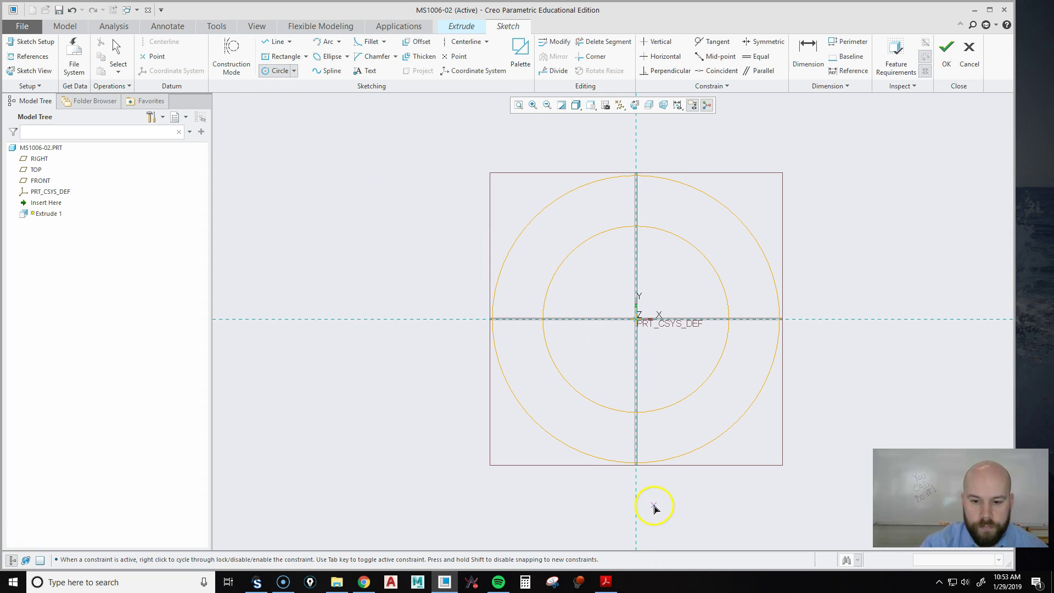
pyautogui.click(278, 41)
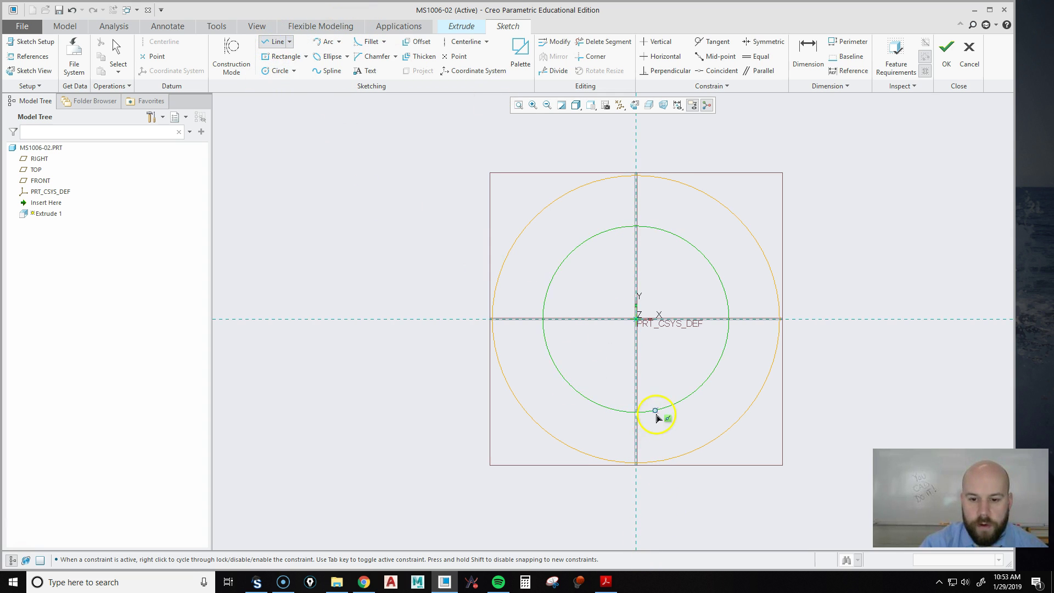
pyautogui.click(655, 412)
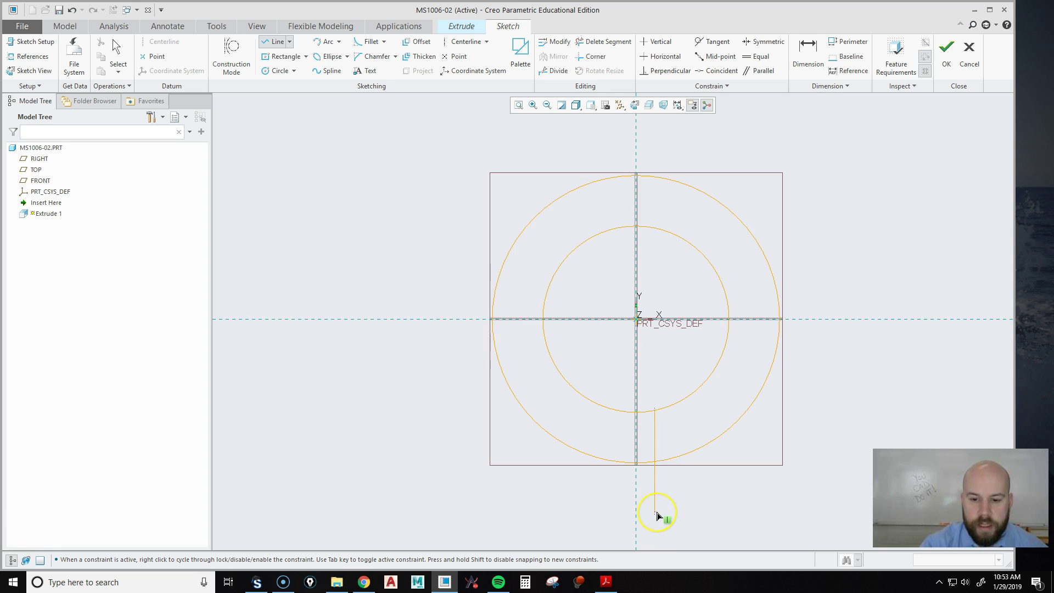
pyautogui.click(656, 512)
pyautogui.middleClick(729, 495)
pyautogui.click(656, 483)
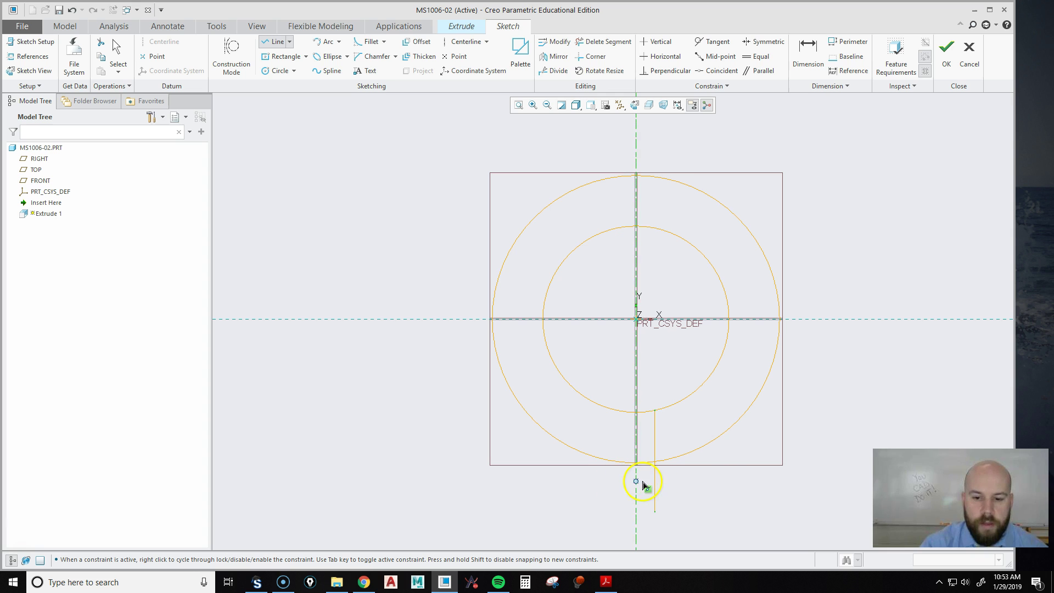
pyautogui.middleClick(638, 484)
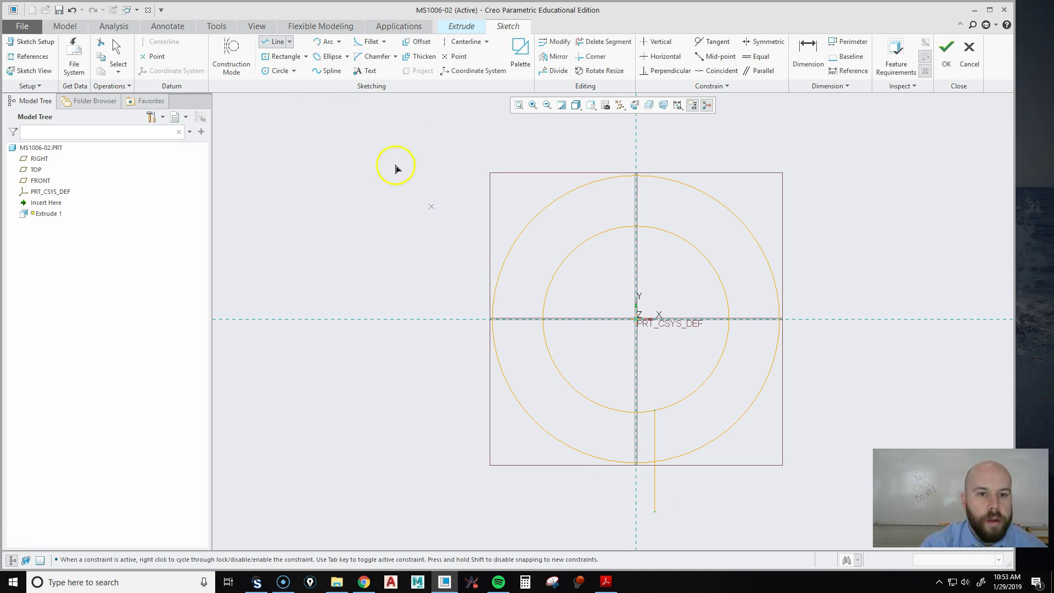
# Step: Add a small circle centred on the vertical line's lower end
pyautogui.click(275, 70)
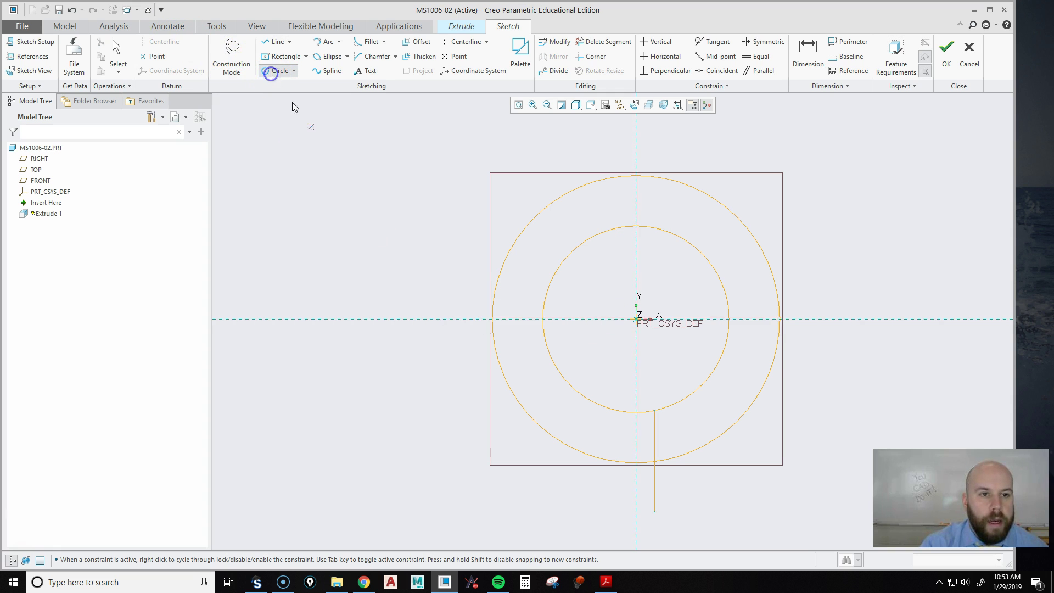
pyautogui.click(660, 512)
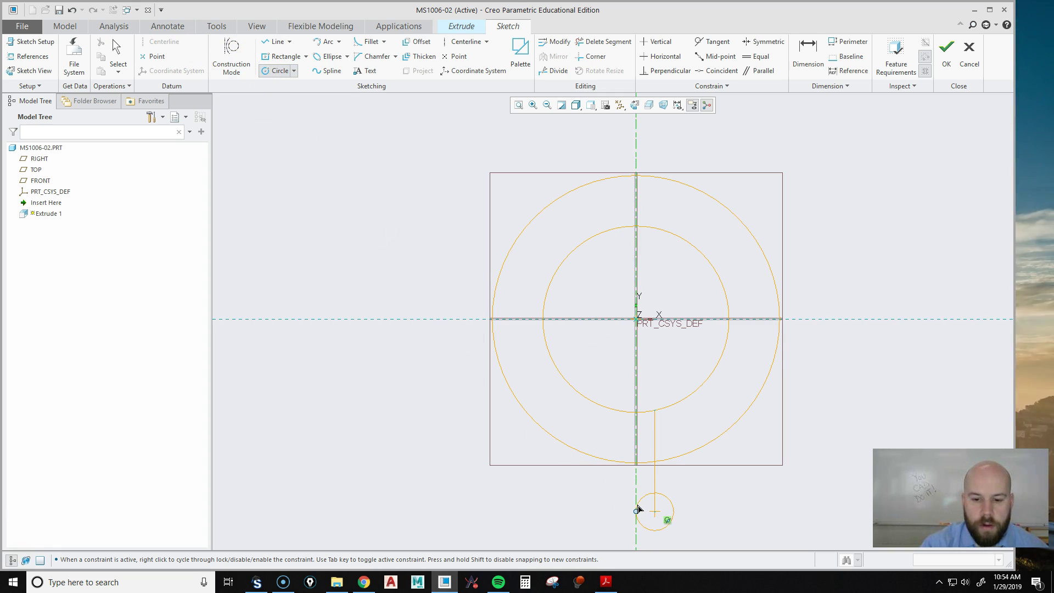
pyautogui.click(637, 505)
pyautogui.middleClick(737, 454)
# Step: Draw a line from the small circle's bottom across right and up to the outer circle
pyautogui.click(275, 42)
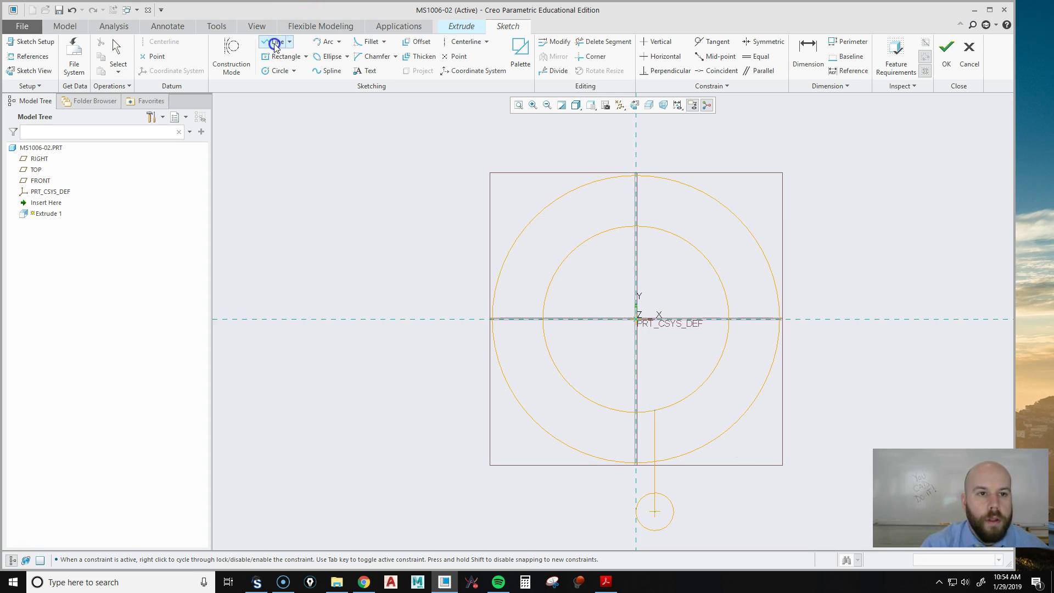
pyautogui.click(659, 535)
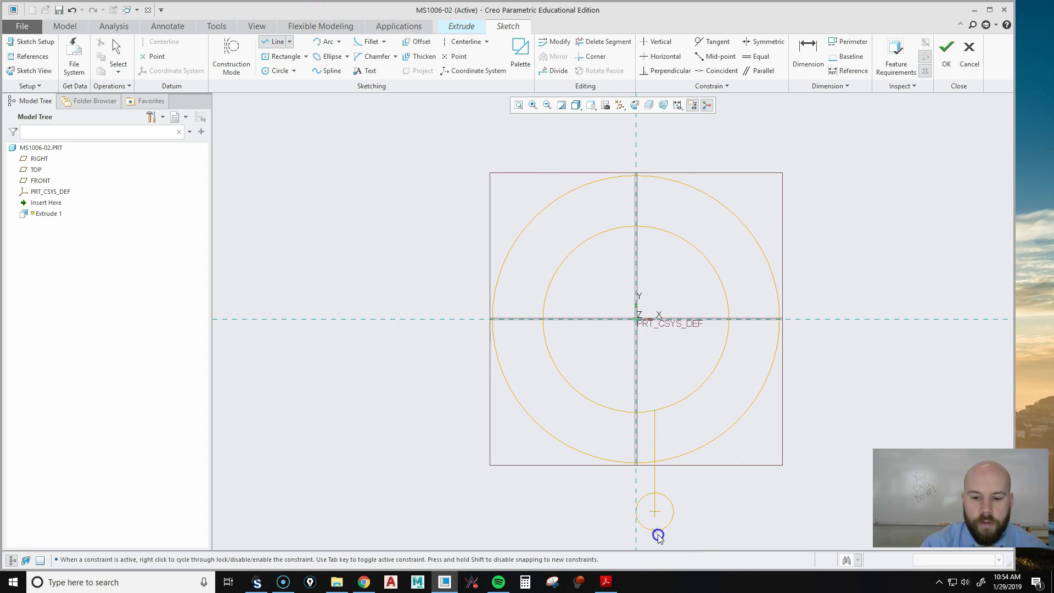
pyautogui.click(760, 543)
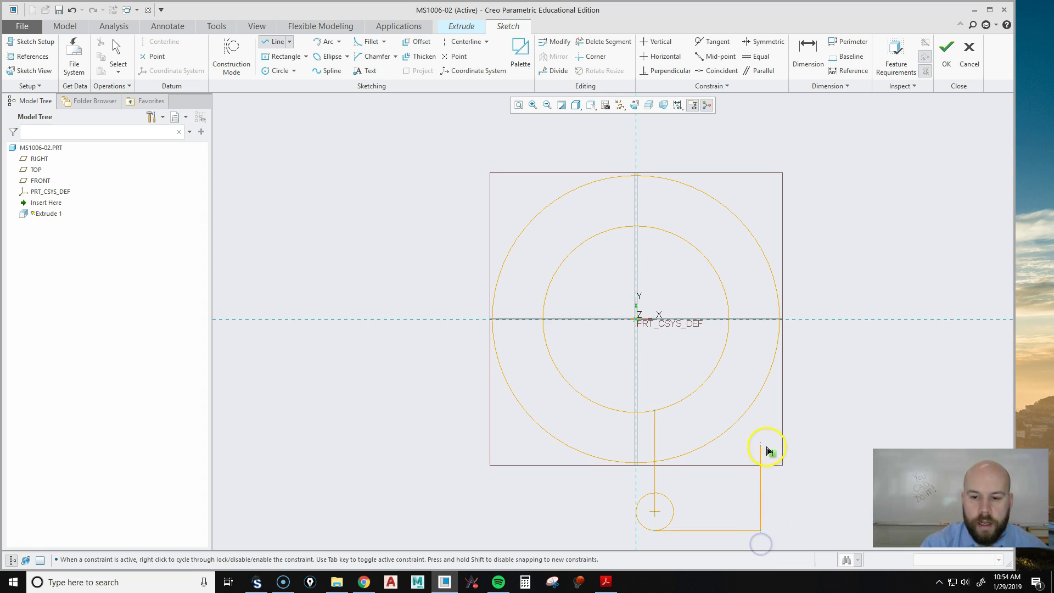
pyautogui.click(768, 388)
pyautogui.middleClick(868, 386)
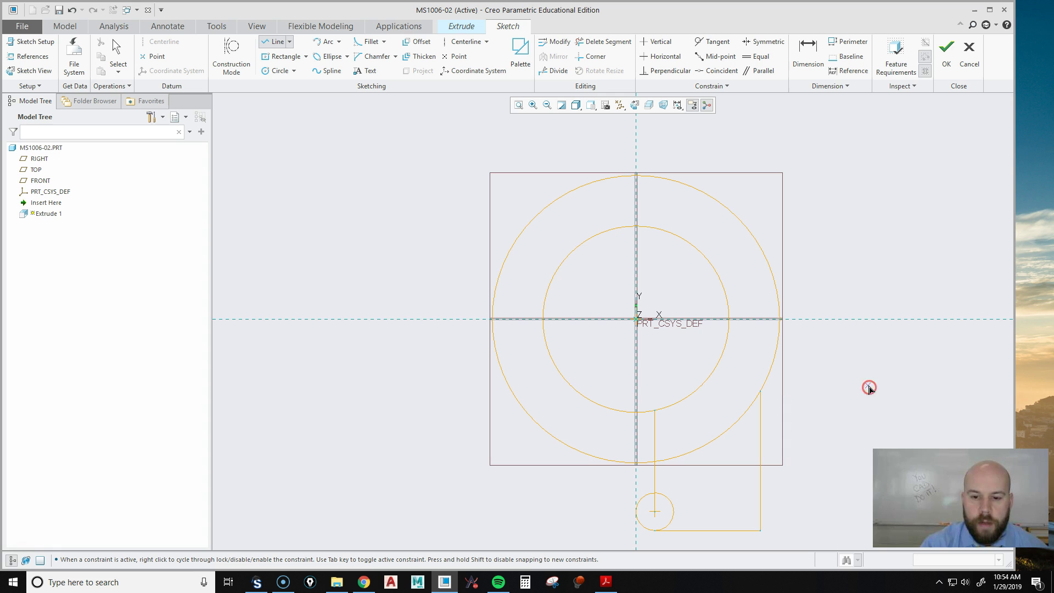
pyautogui.middleClick(850, 336)
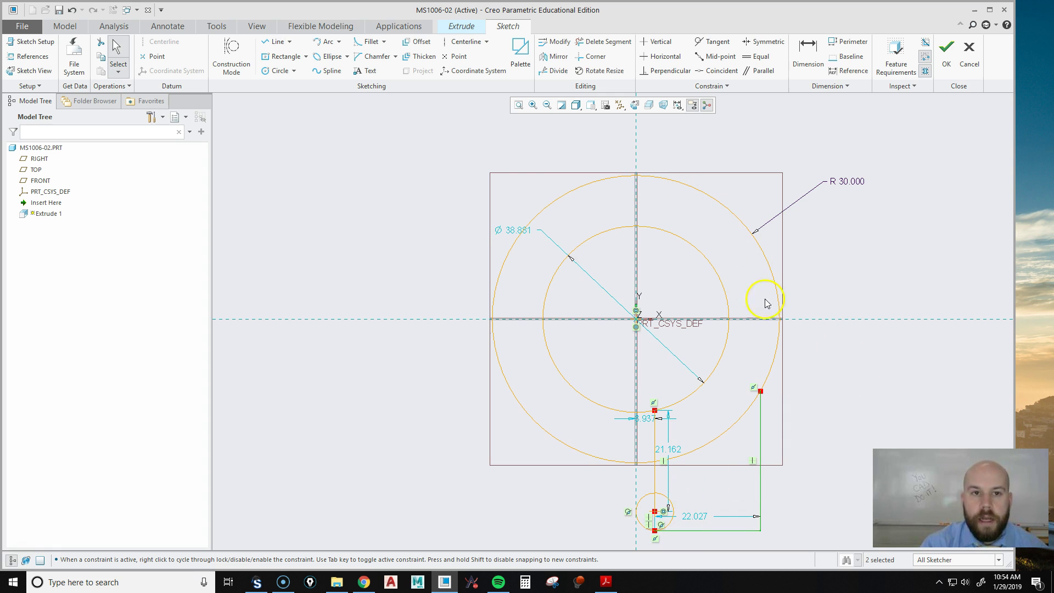
# Step: Trim away both circles' left halves and the leftover arc segments
pyautogui.click(612, 43)
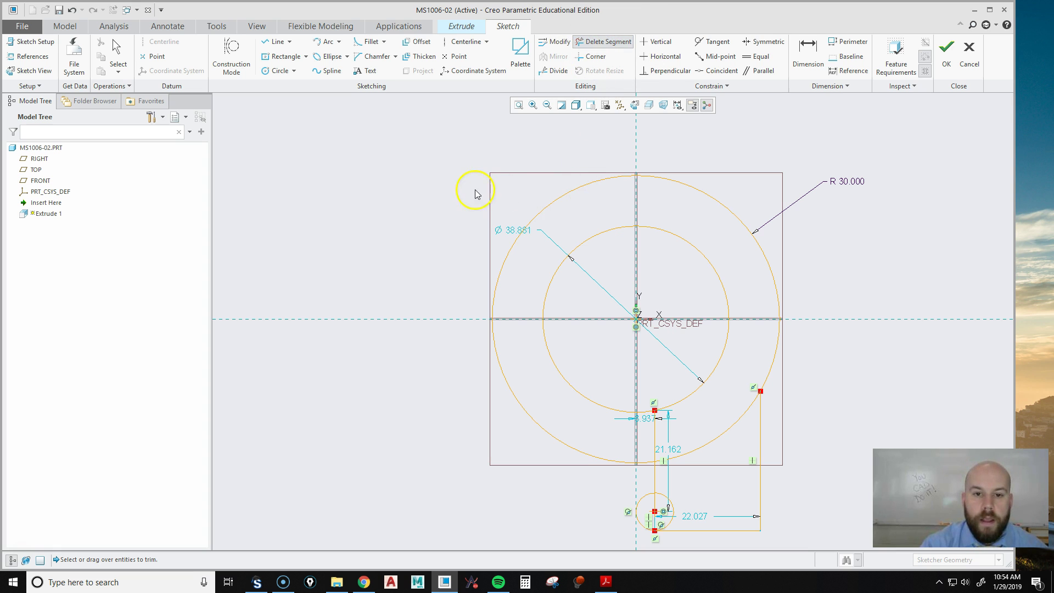
pyautogui.moveTo(475, 188)
pyautogui.mouseDown()
pyautogui.moveTo(529, 216)
pyautogui.moveTo(579, 267)
pyautogui.mouseUp()
pyautogui.moveTo(583, 334)
pyautogui.mouseDown()
pyautogui.moveTo(571, 389)
pyautogui.moveTo(537, 443)
pyautogui.mouseUp()
pyautogui.scroll(5, 655, 481)
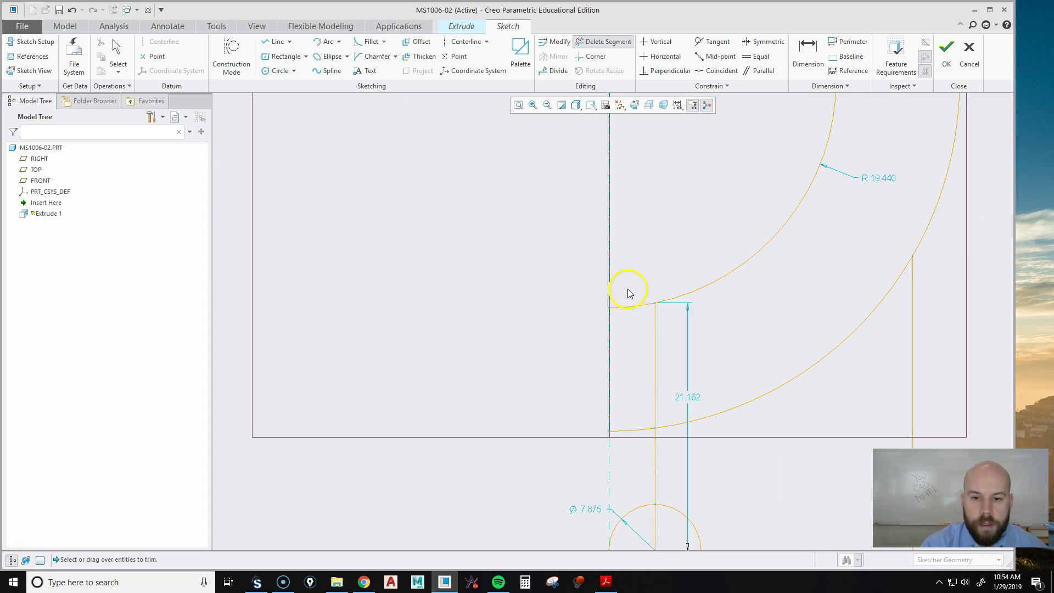
pyautogui.click(629, 307)
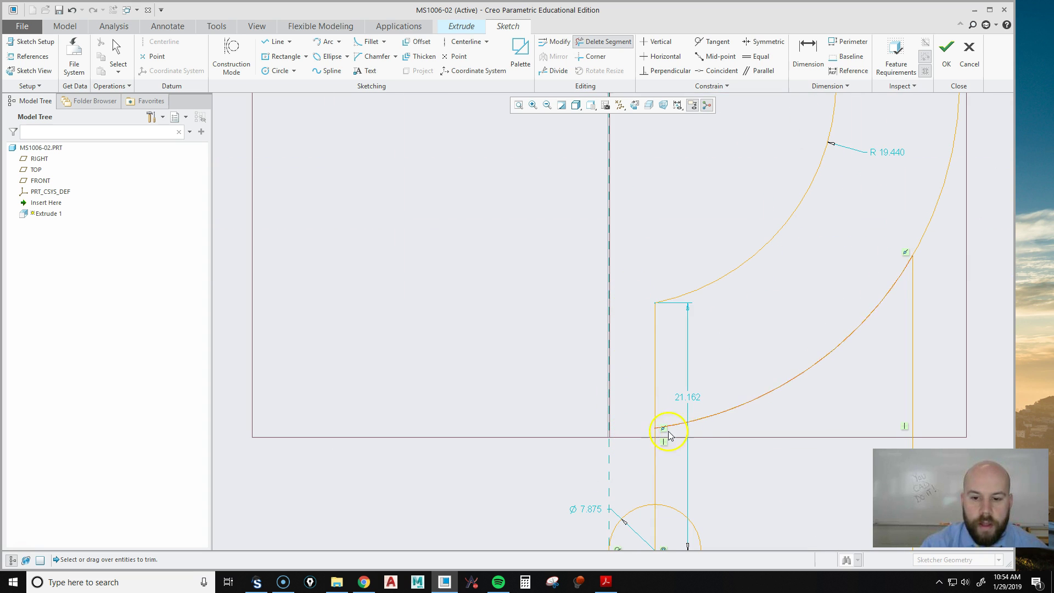
pyautogui.click(717, 420)
pyautogui.scroll(-5, 619, 439)
pyautogui.scroll(-1, 654, 172)
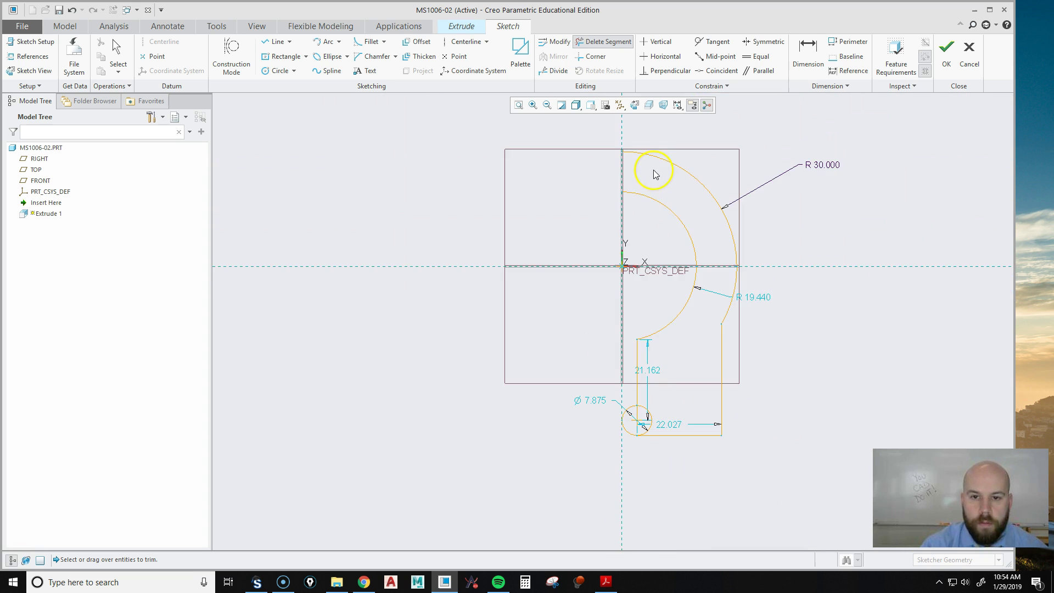
pyautogui.scroll(3, 683, 423)
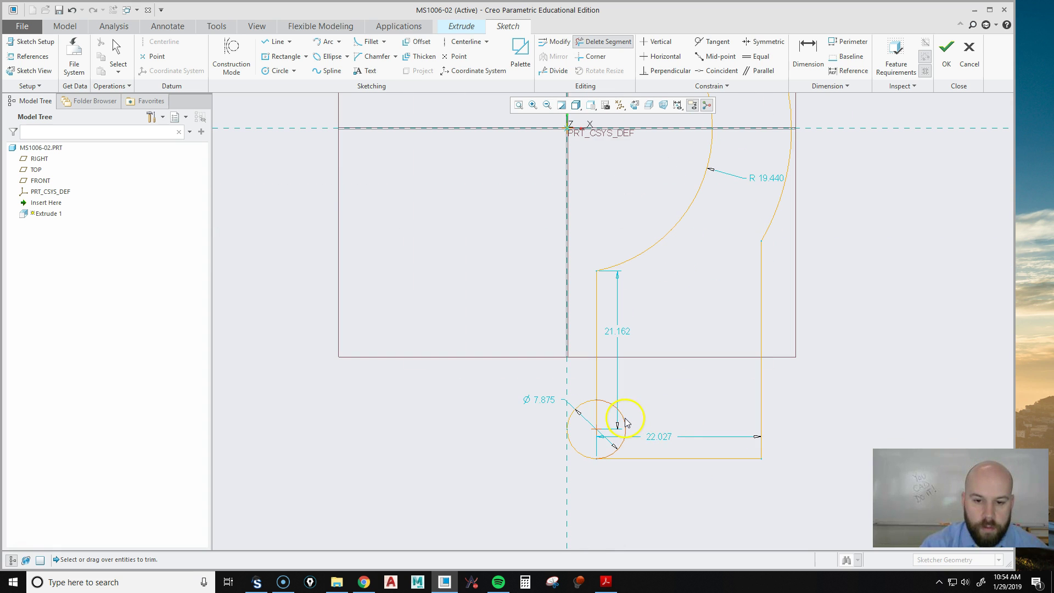
# Step: Trim the small circle's right part and the vertical segment inside it to close the profile
pyautogui.click(626, 421)
pyautogui.scroll(3, 618, 421)
pyautogui.click(575, 407)
pyautogui.scroll(-3, 637, 486)
pyautogui.scroll(-1, 637, 373)
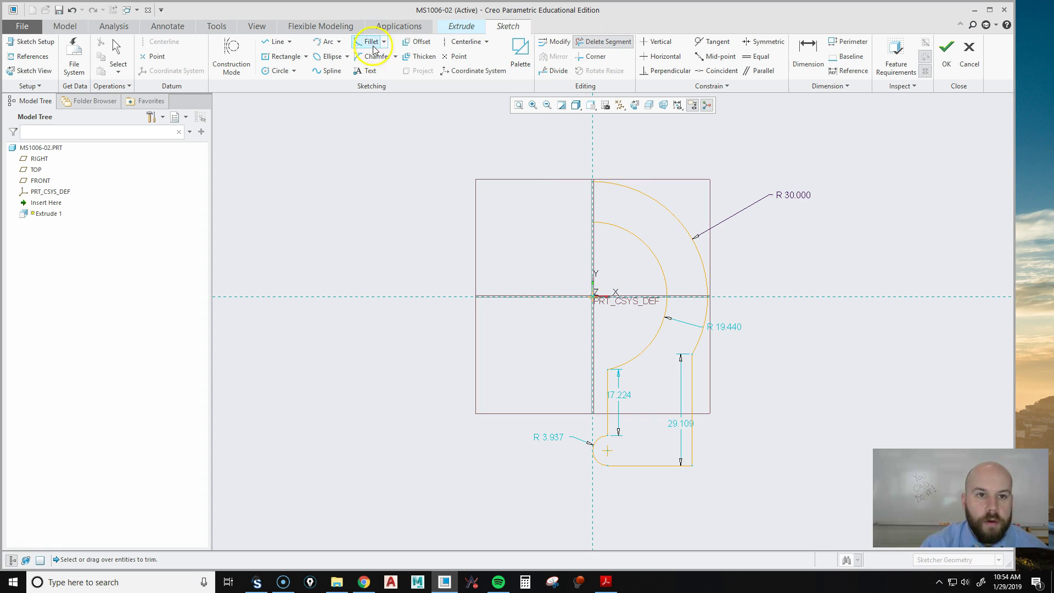
pyautogui.click(283, 44)
pyautogui.click(594, 220)
pyautogui.middleClick(818, 195)
pyautogui.click(865, 270)
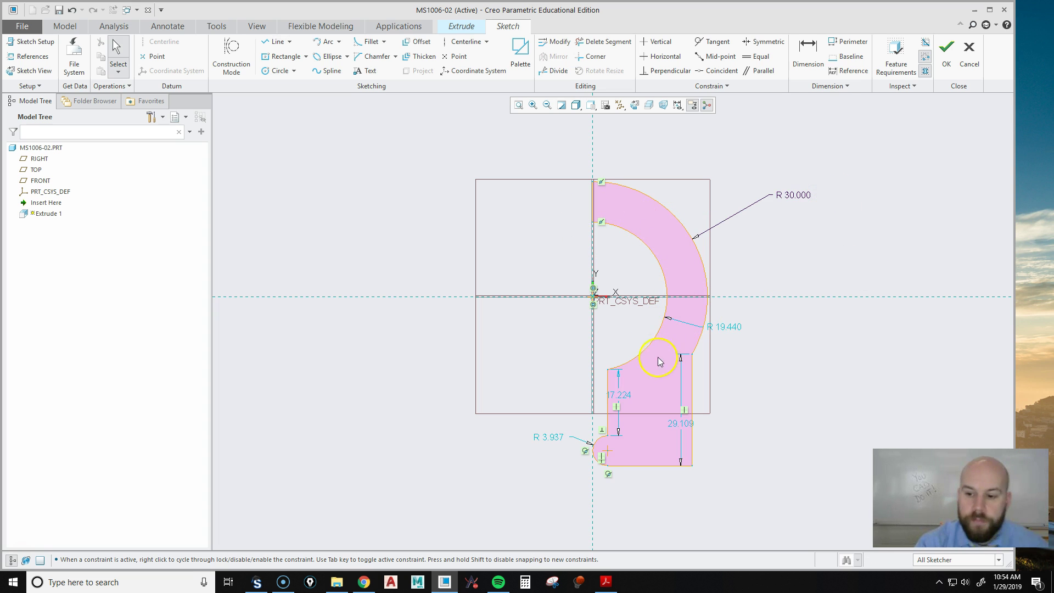
# Step: Change the small bottom round from R 3.937 to R 2
pyautogui.click(809, 60)
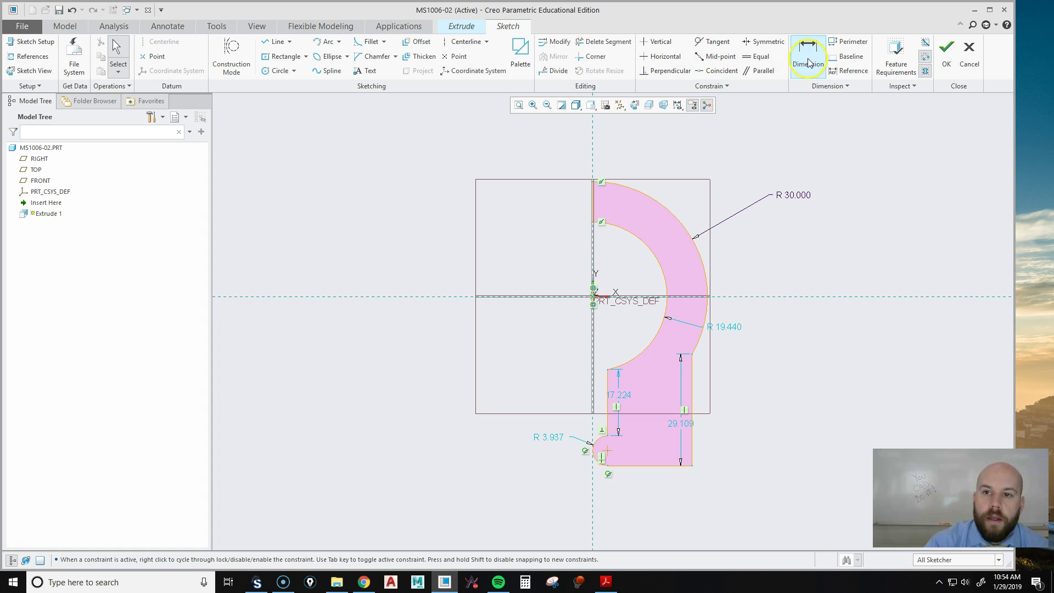
pyautogui.click(659, 401)
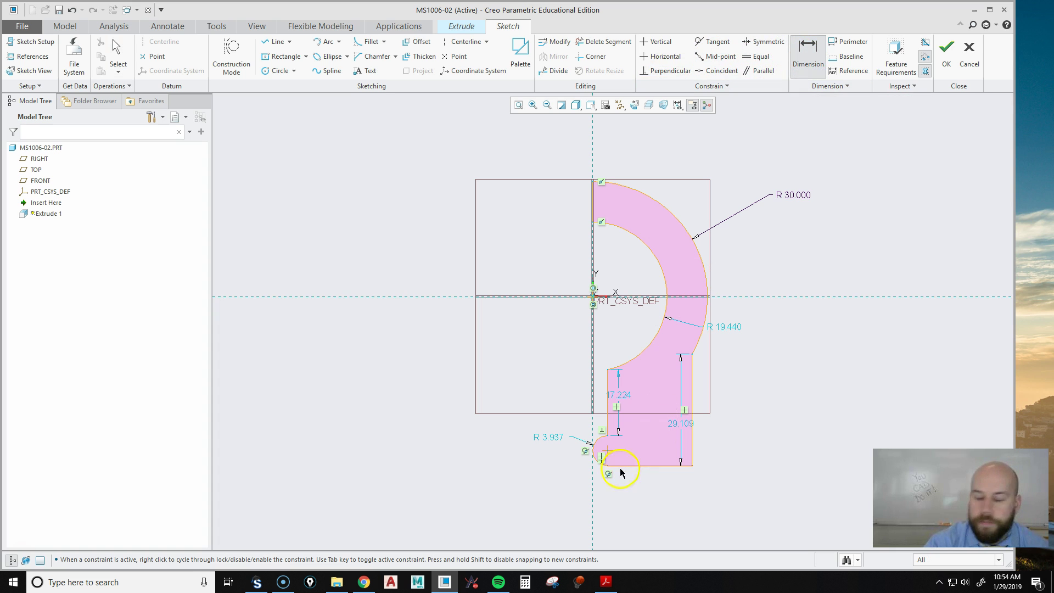
pyautogui.doubleClick(548, 437)
pyautogui.write('2')
pyautogui.press('Return')
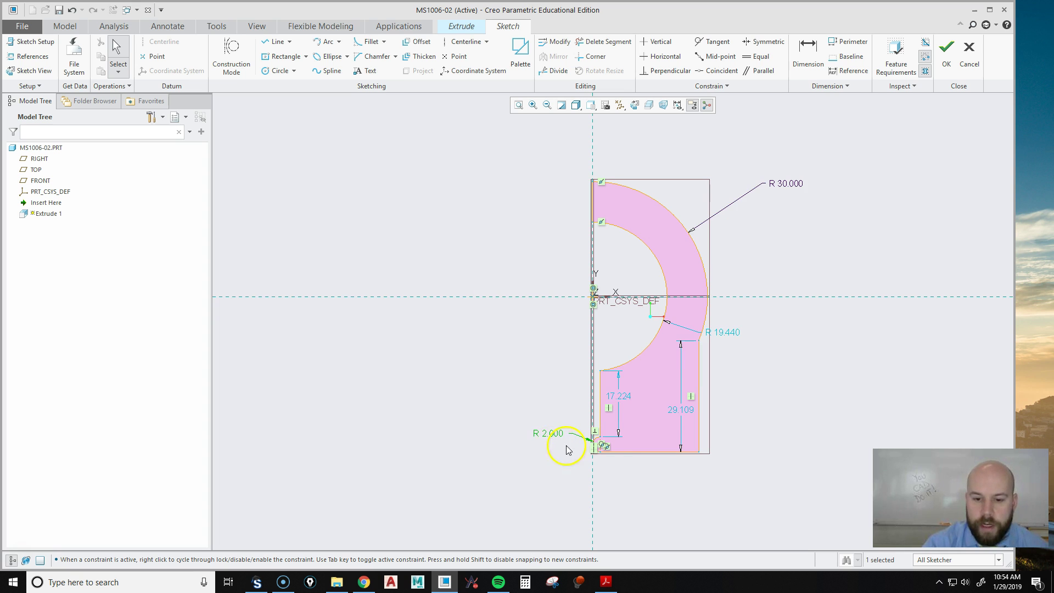
pyautogui.scroll(-5, 573, 451)
pyautogui.scroll(4, 564, 466)
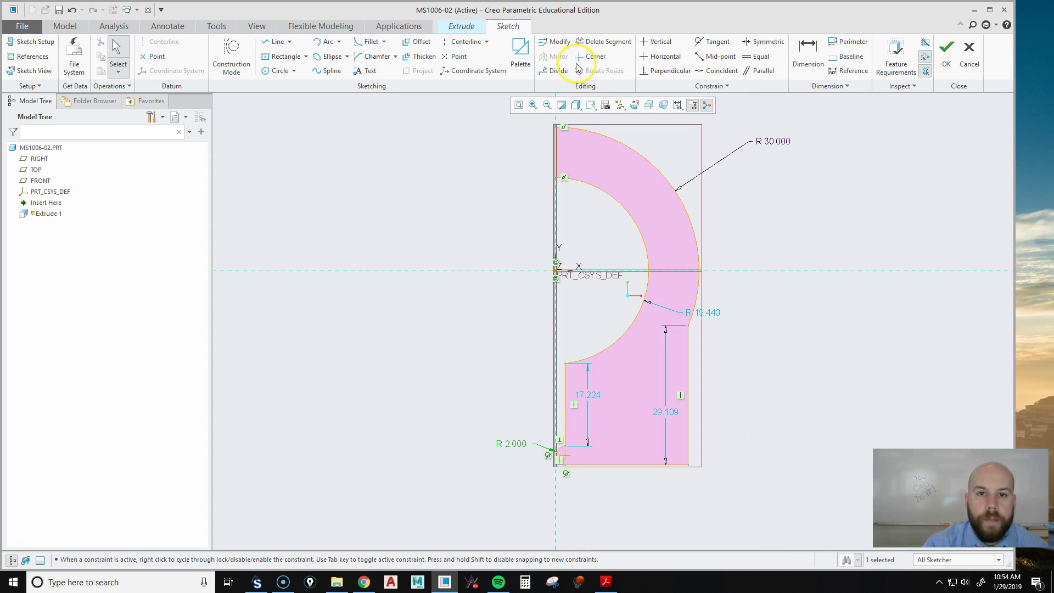
# Step: Dimension the leg width to 19 mm
pyautogui.click(807, 48)
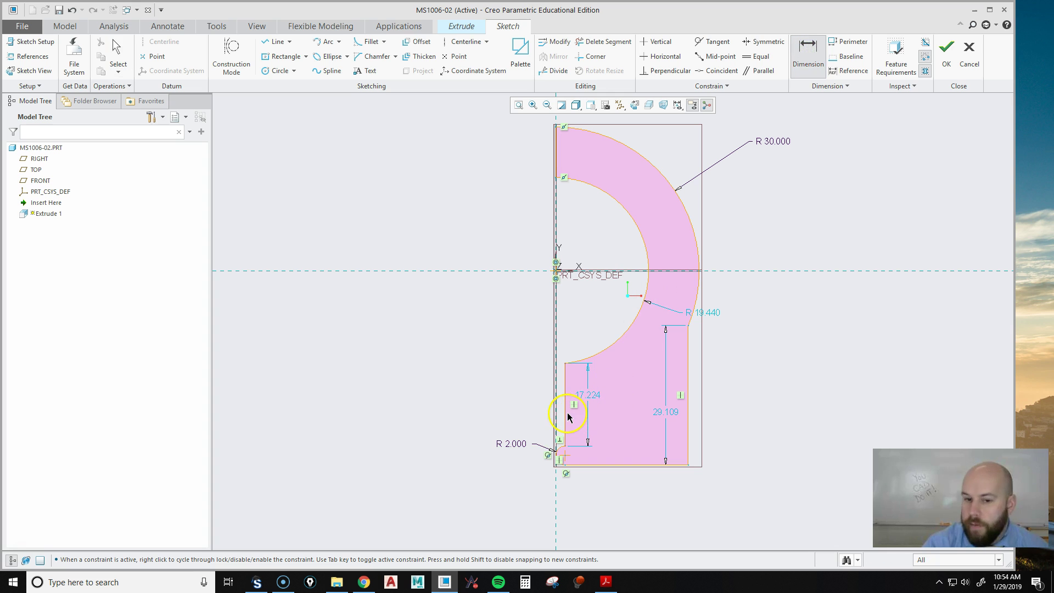
pyautogui.click(689, 411)
pyautogui.middleClick(634, 496)
pyautogui.write('19')
pyautogui.press('Return')
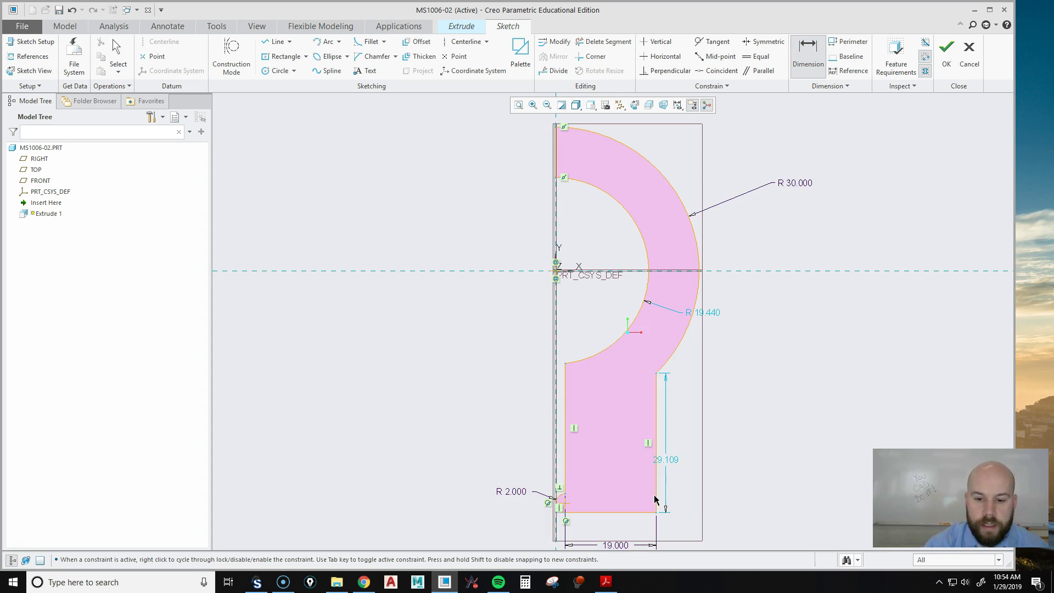
# Step: Dimension the height from the origin to the profile's bottom edge as 52 mm
pyautogui.scroll(1, 619, 298)
pyautogui.click(614, 475)
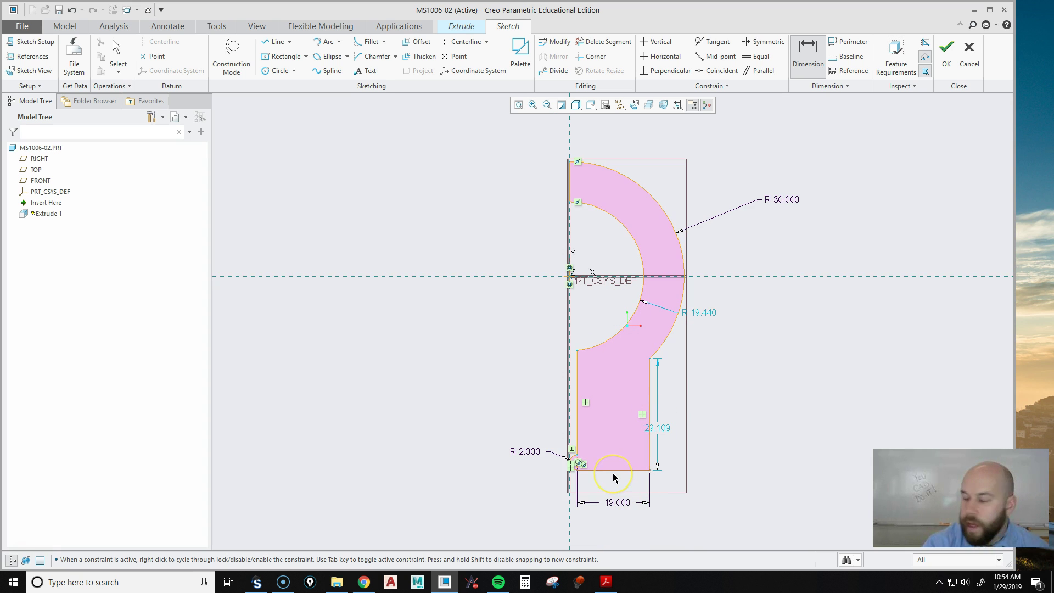
pyautogui.click(614, 474)
pyautogui.click(567, 284)
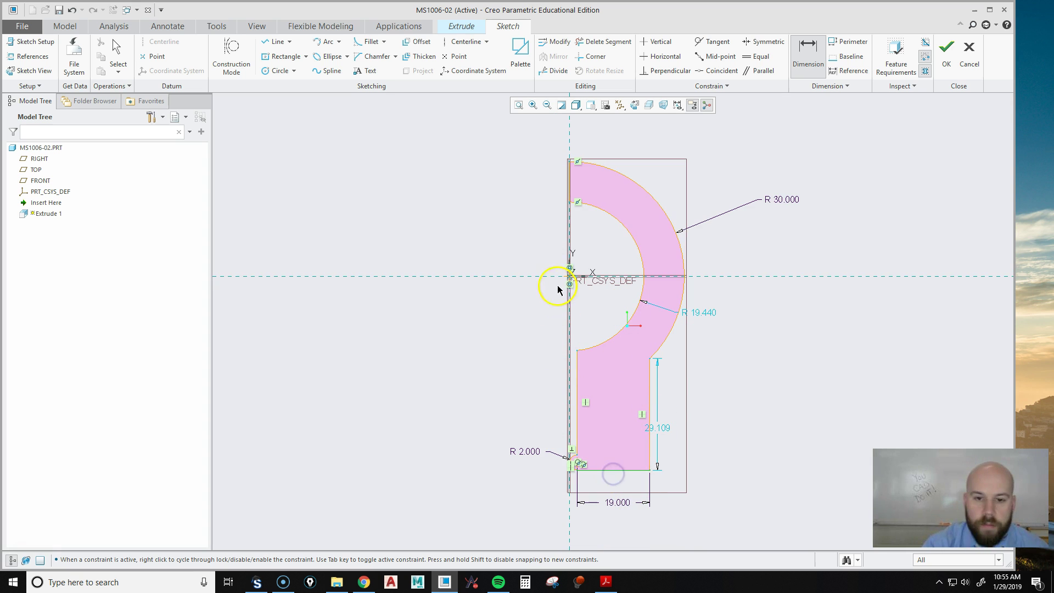
pyautogui.middleClick(437, 368)
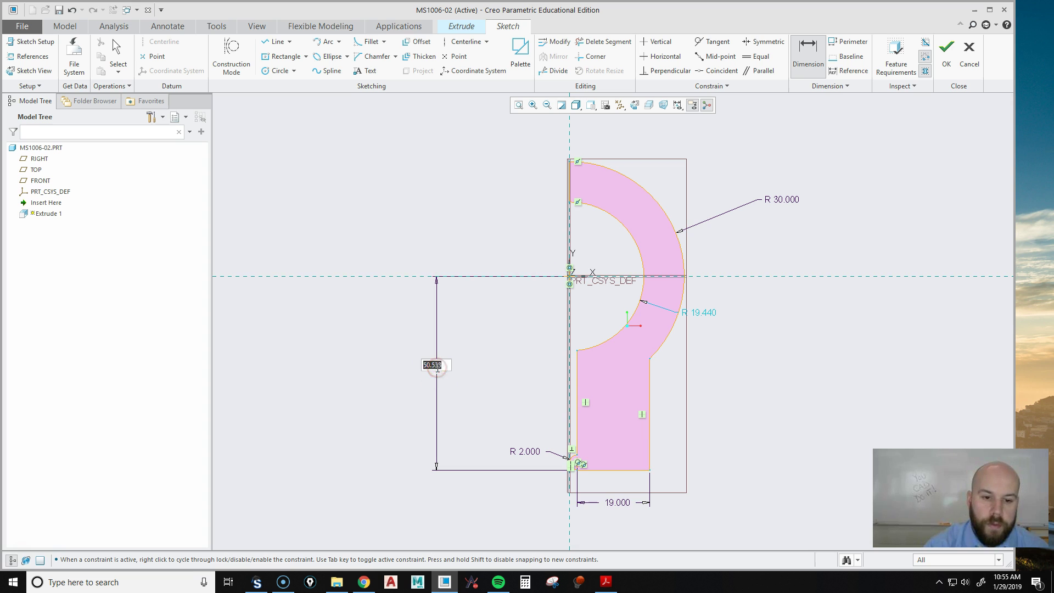
pyautogui.write('52')
pyautogui.press('Return')
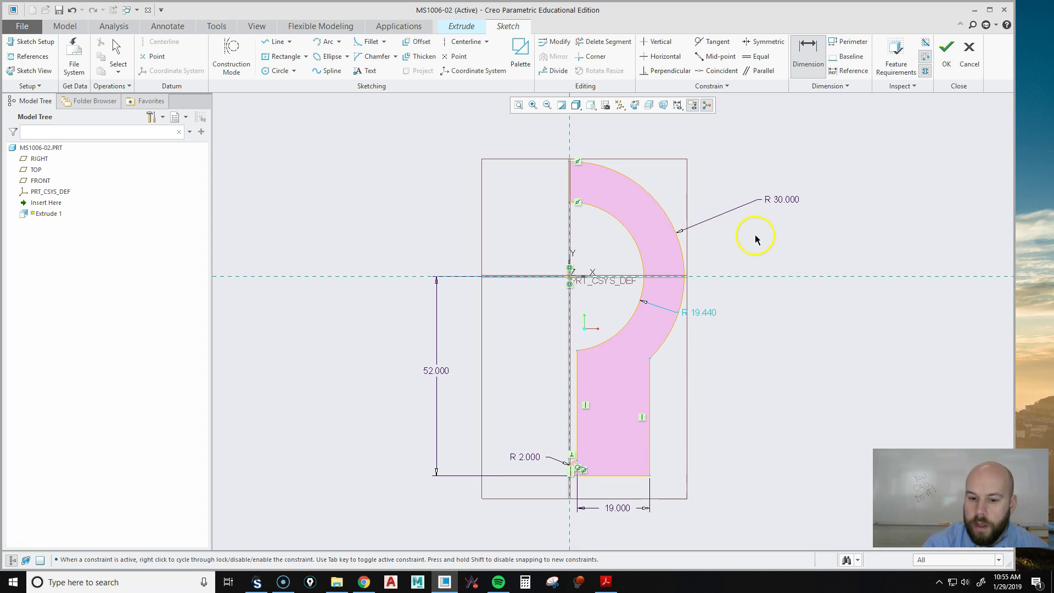
pyautogui.middleClick(701, 312)
# Step: After checking the drawing, dimension the inner arc's ends 42 mm apart
pyautogui.hotkey('alt', 'Tab')
pyautogui.press('super+Up')
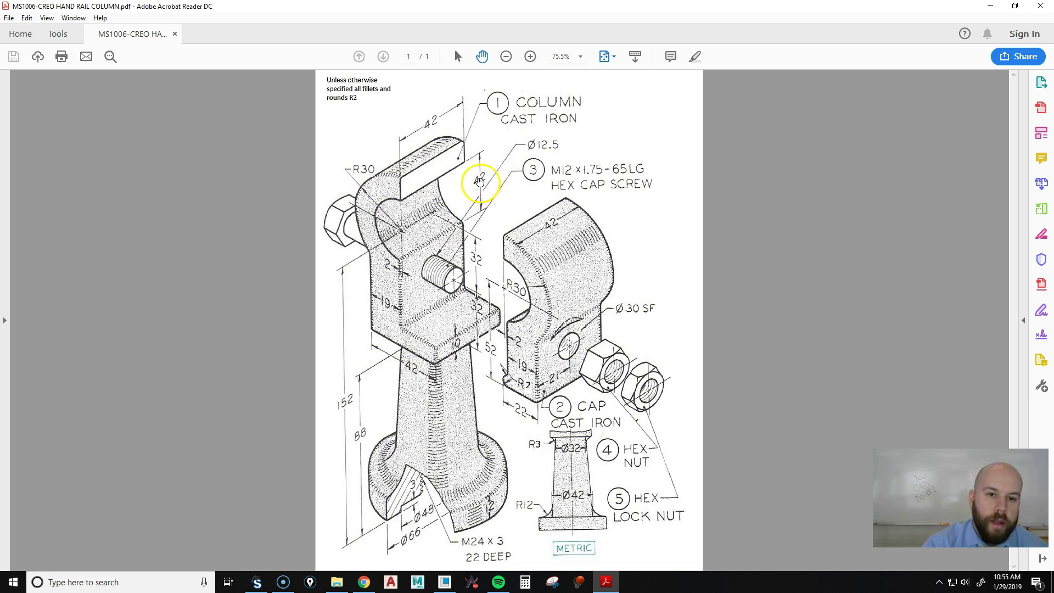
pyautogui.doubleClick(504, 7)
pyautogui.press('super+Down')
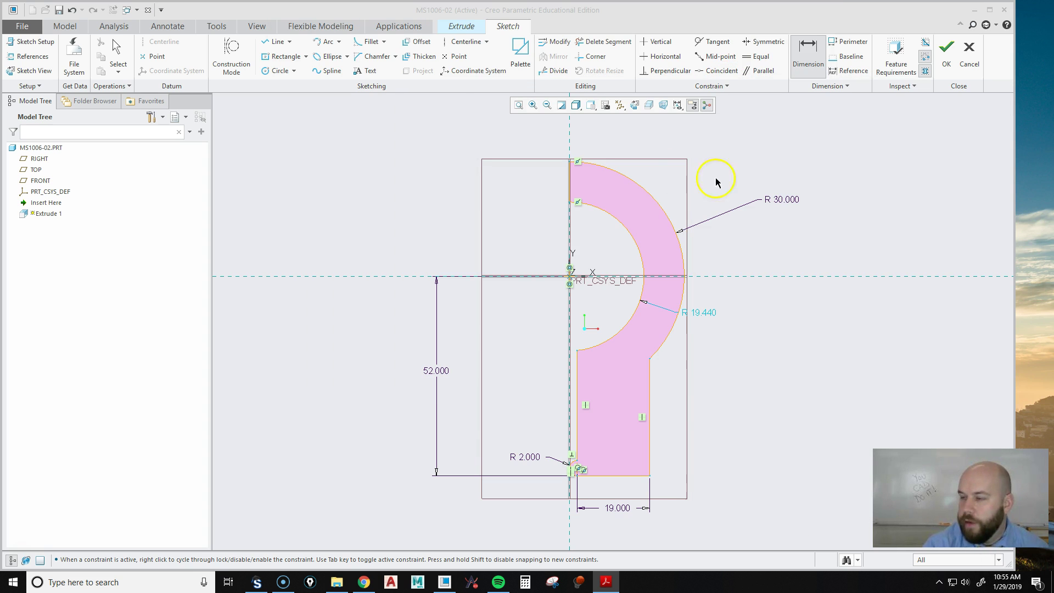
pyautogui.click(807, 54)
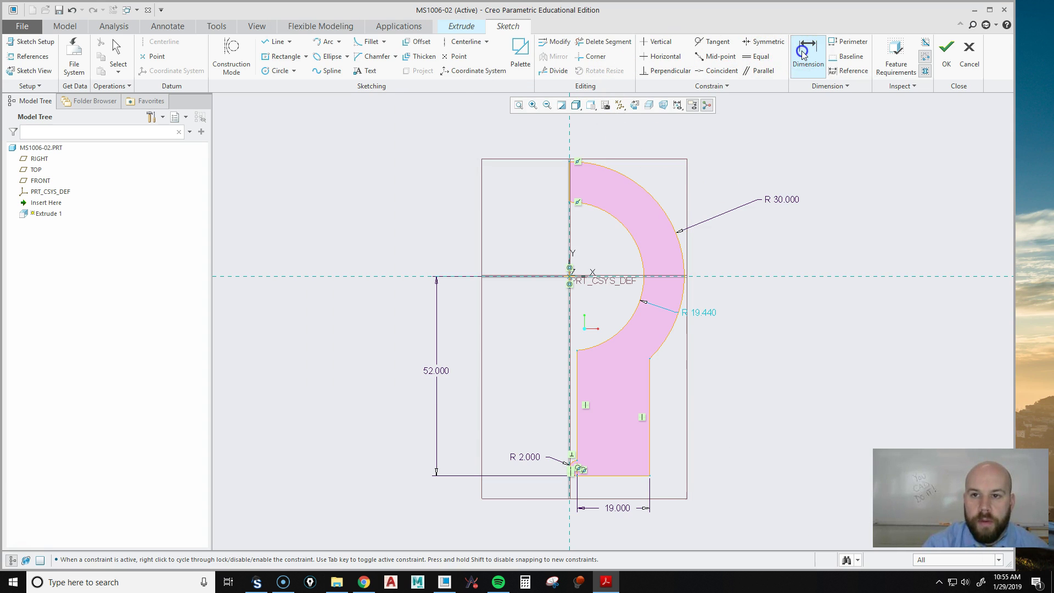
pyautogui.click(568, 203)
pyautogui.click(577, 352)
pyautogui.middleClick(516, 304)
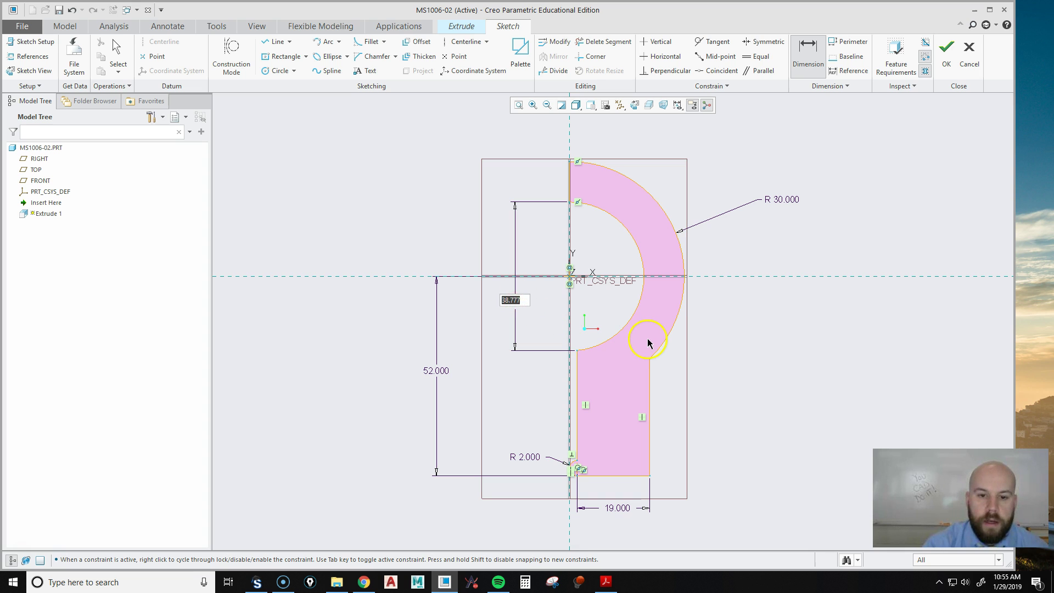
pyautogui.press('Return')
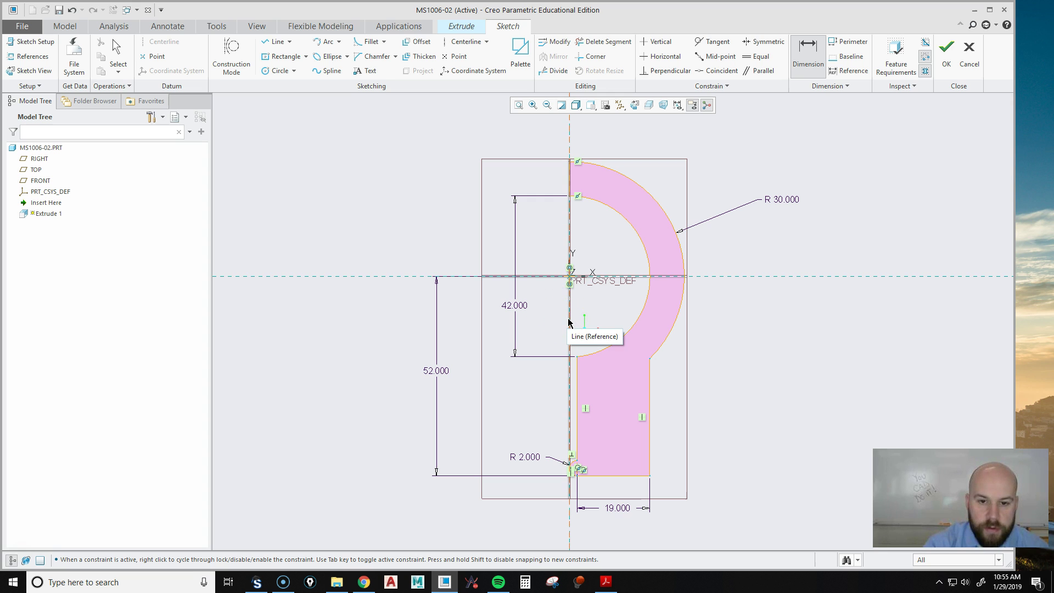
# Step: Try dimensioning the left vertical edge, undo the conflicting dimension, and clear the selection
pyautogui.click(575, 379)
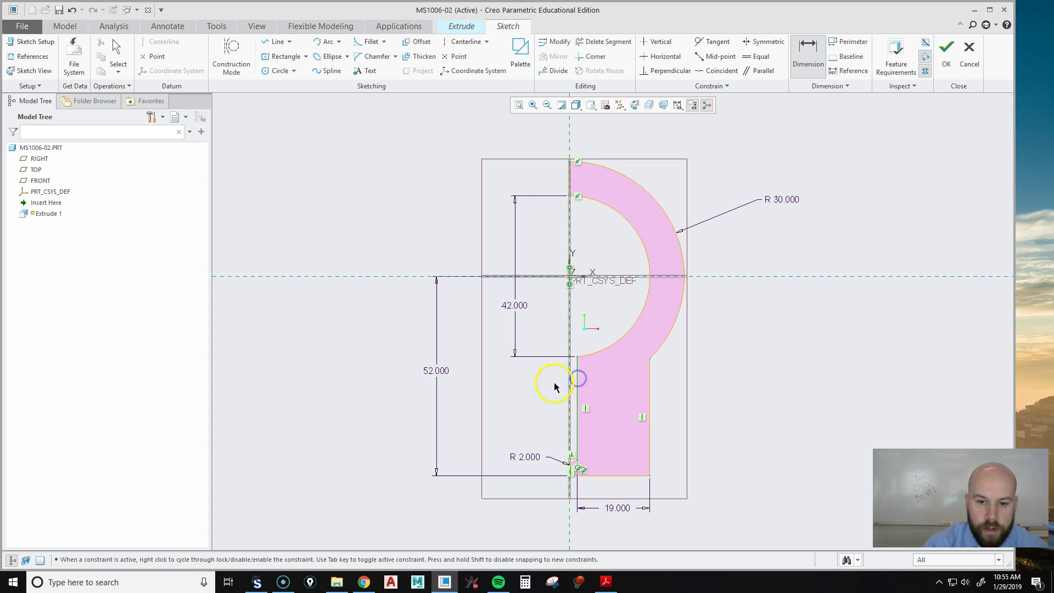
pyautogui.middleClick(545, 383)
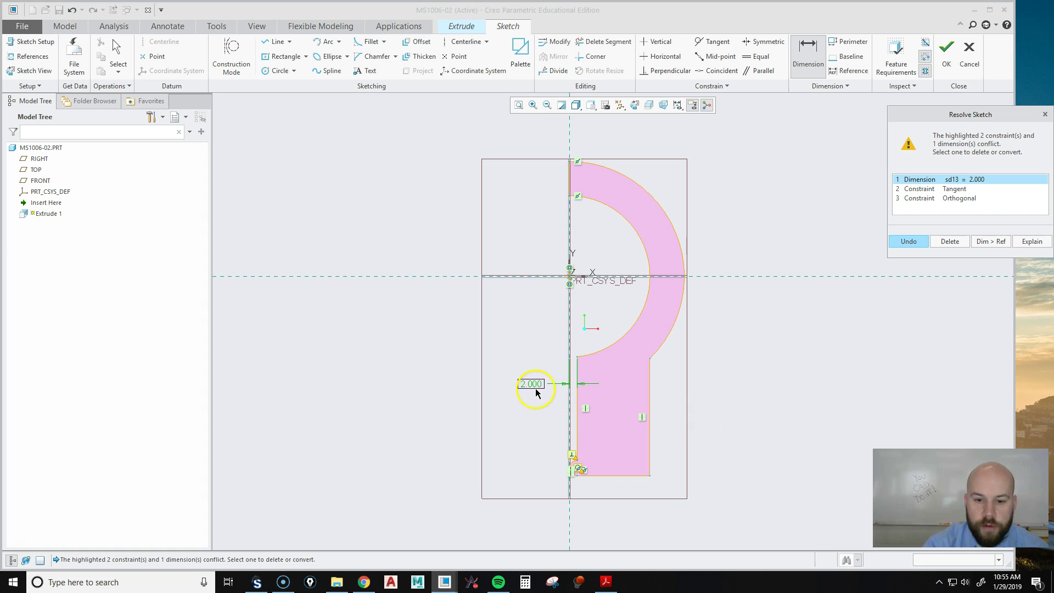
pyautogui.click(907, 247)
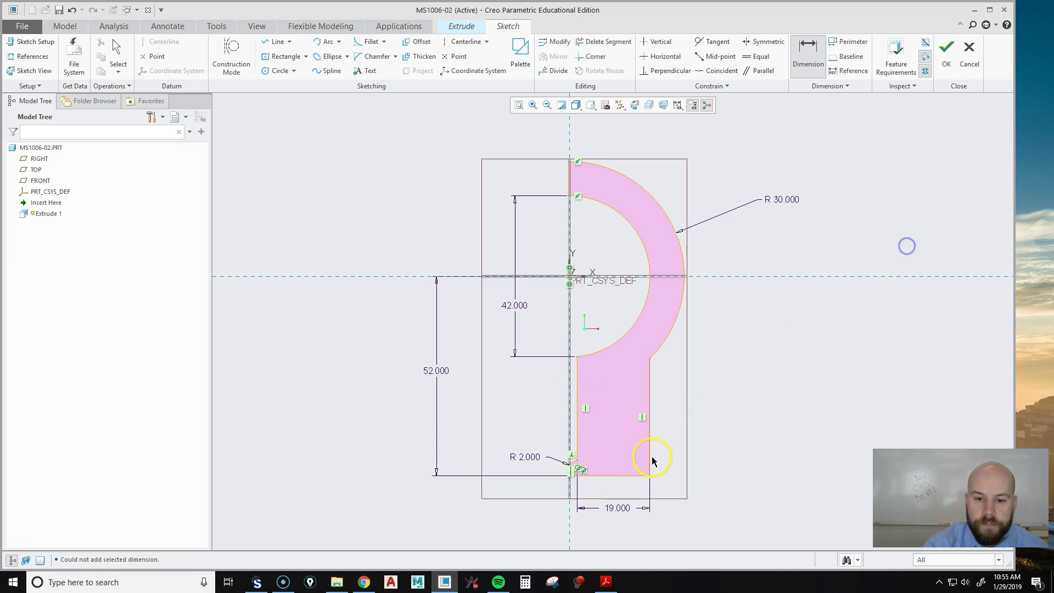
pyautogui.scroll(4, 596, 505)
pyautogui.middleClick(434, 479)
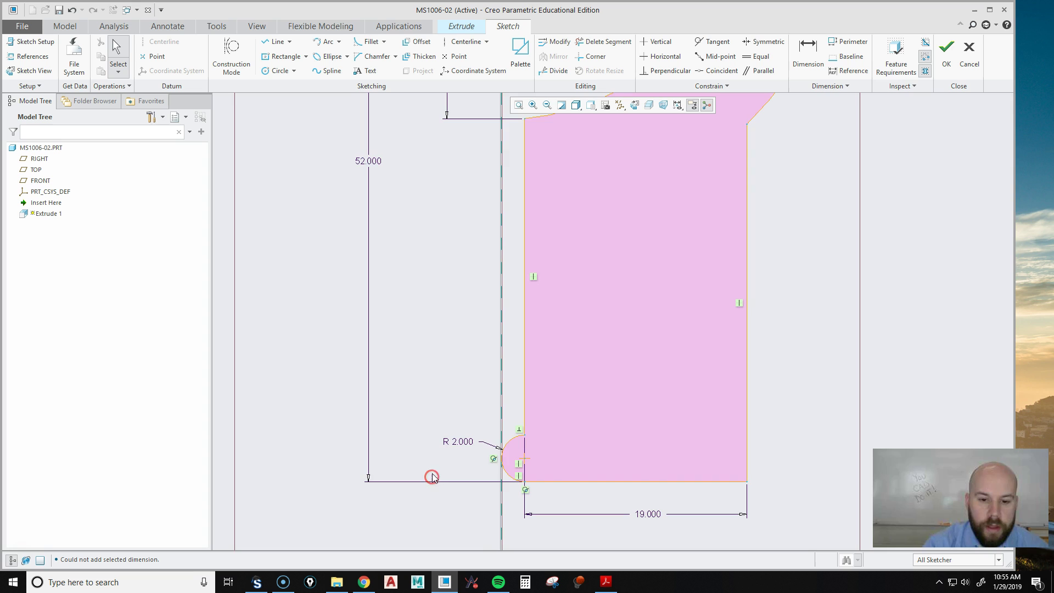
pyautogui.scroll(4, 530, 488)
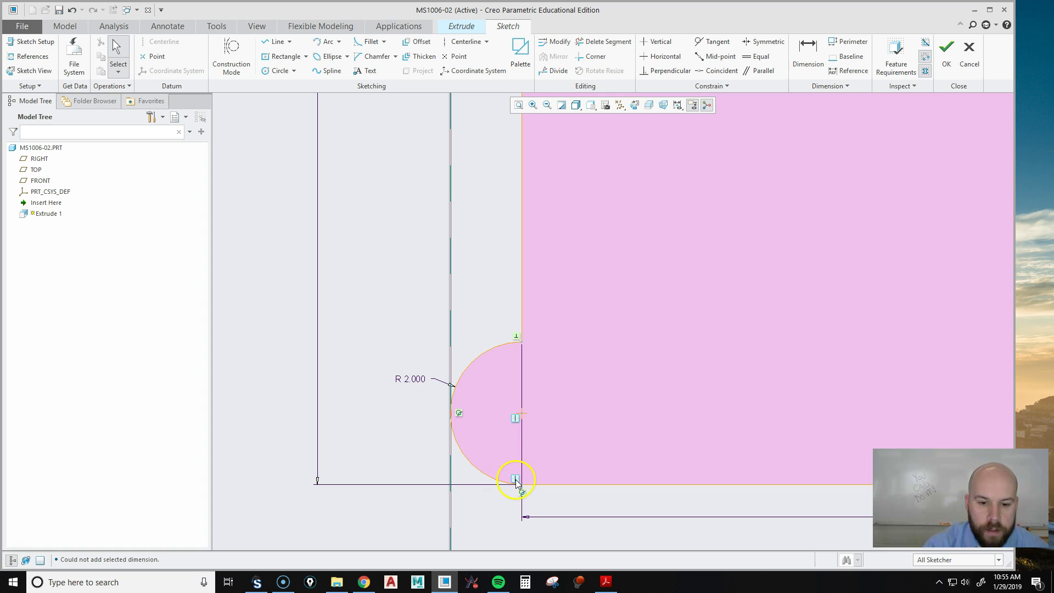
pyautogui.click(516, 481)
pyautogui.click(661, 389)
pyautogui.scroll(-5, 576, 480)
pyautogui.scroll(-3, 575, 480)
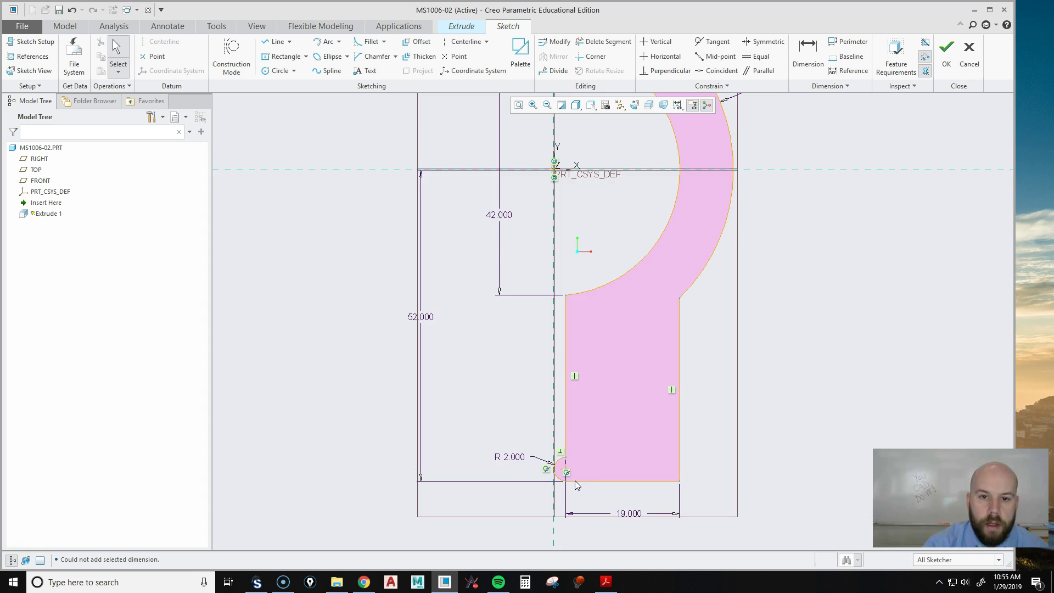
pyautogui.scroll(2, 615, 321)
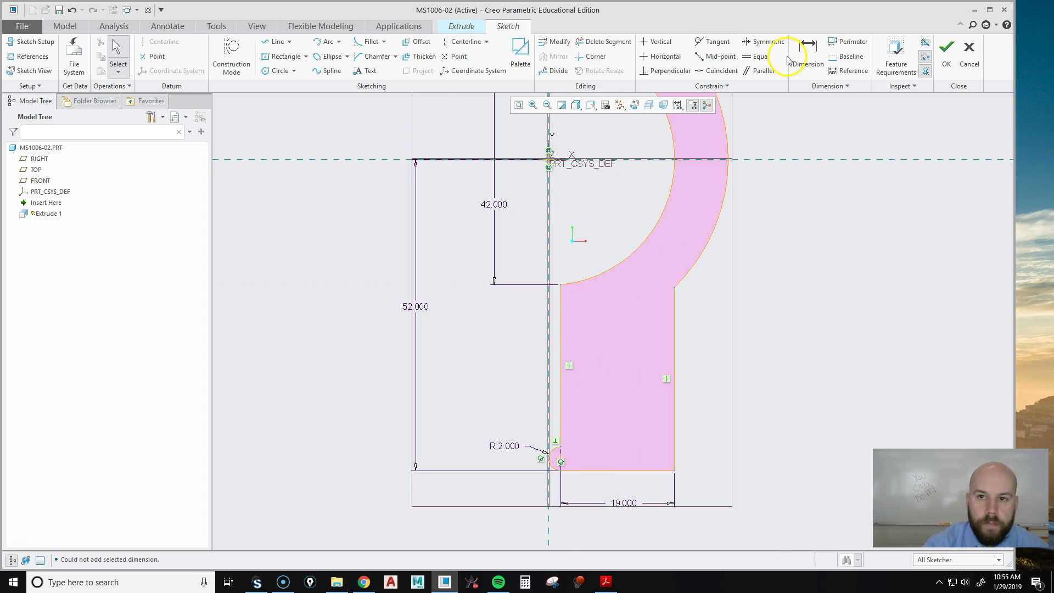
# Step: Dimension the lower left line 2.000 from the centreline, deleting the conflicting Orthogonal constraint
pyautogui.click(809, 53)
pyautogui.click(561, 349)
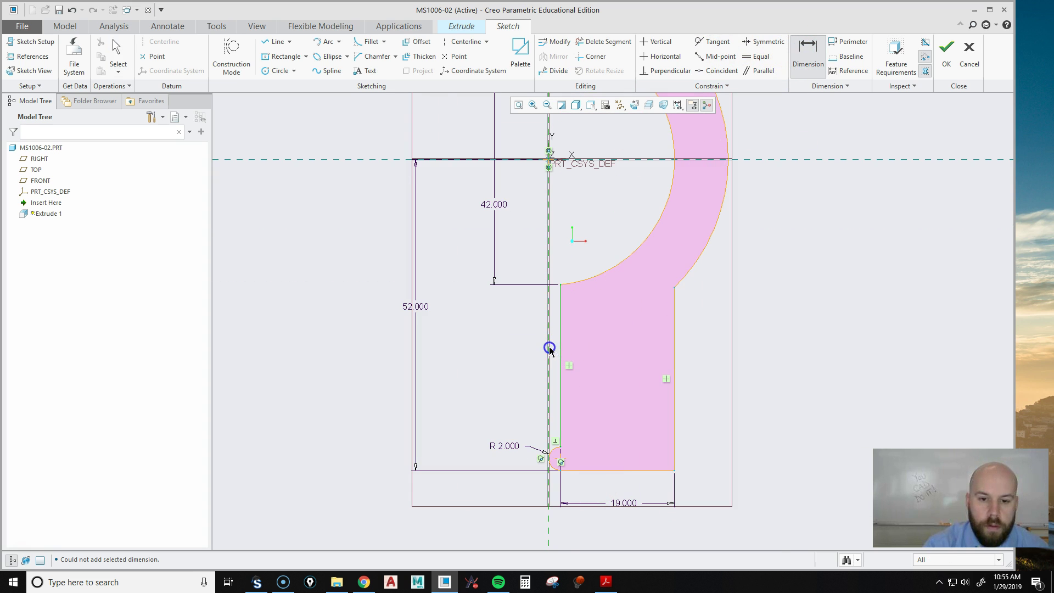
pyautogui.middleClick(508, 345)
pyautogui.scroll(3, 552, 456)
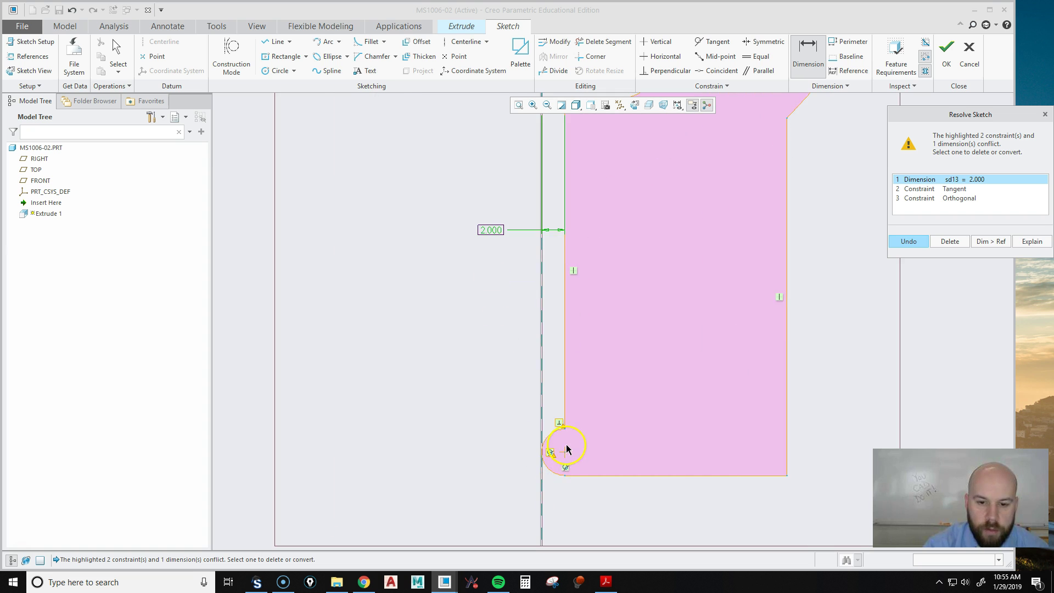
pyautogui.scroll(2, 566, 446)
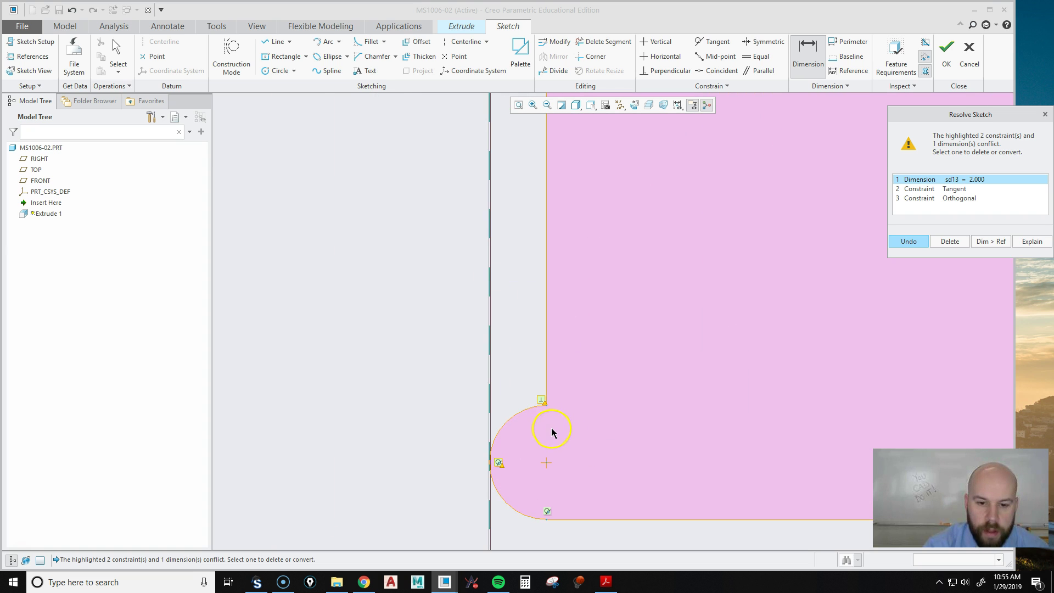
pyautogui.click(541, 401)
pyautogui.scroll(-4, 538, 459)
pyautogui.scroll(4, 544, 463)
pyautogui.scroll(2, 544, 463)
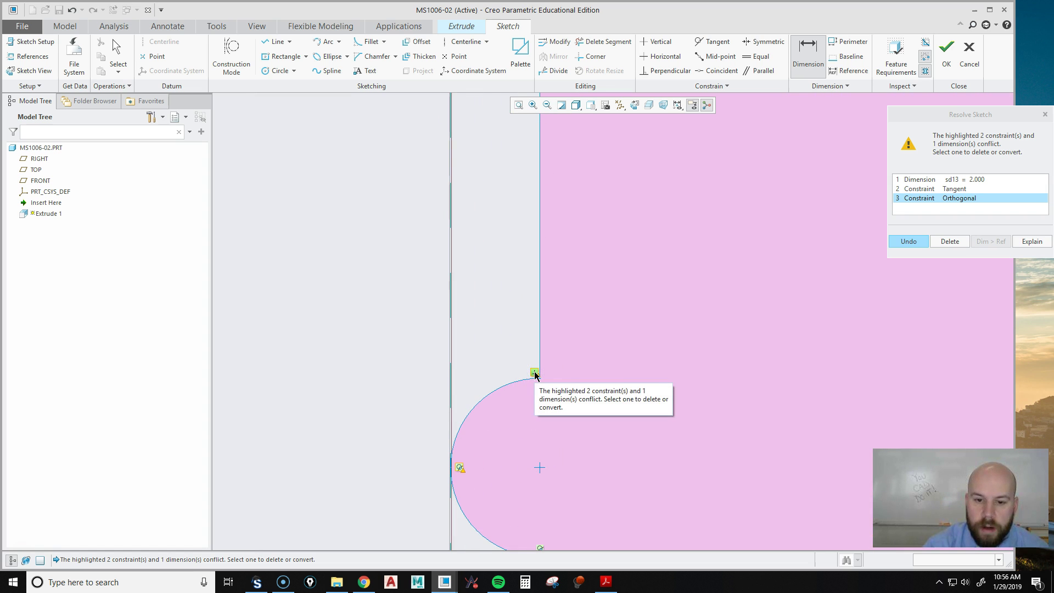
pyautogui.click(951, 242)
pyautogui.scroll(-5, 500, 321)
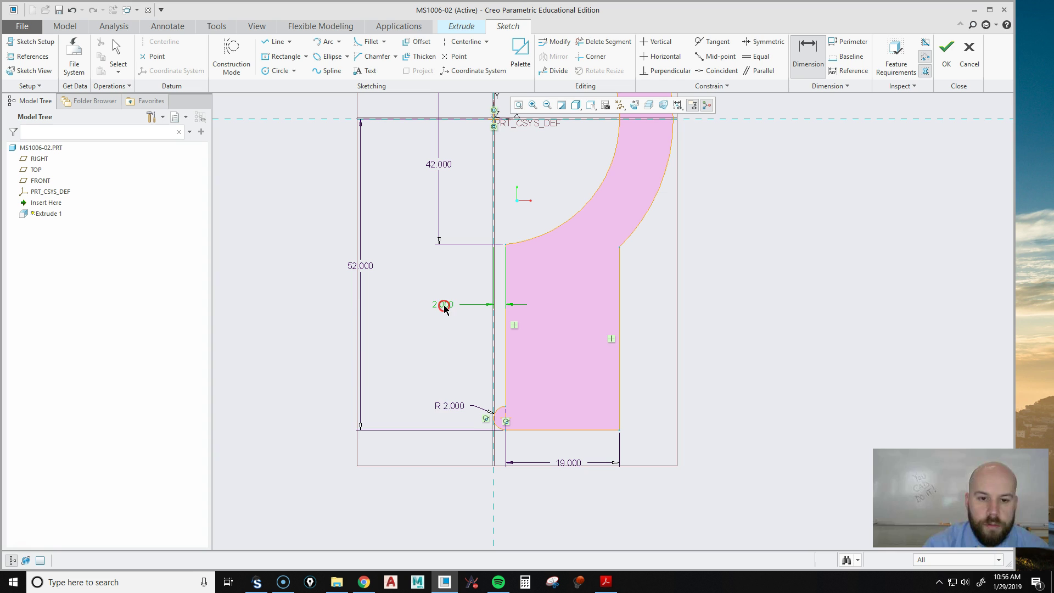
# Step: Open the 2.000 dimension's value editor, try a larger value, then cancel to keep 2.000
pyautogui.rightClick(443, 305)
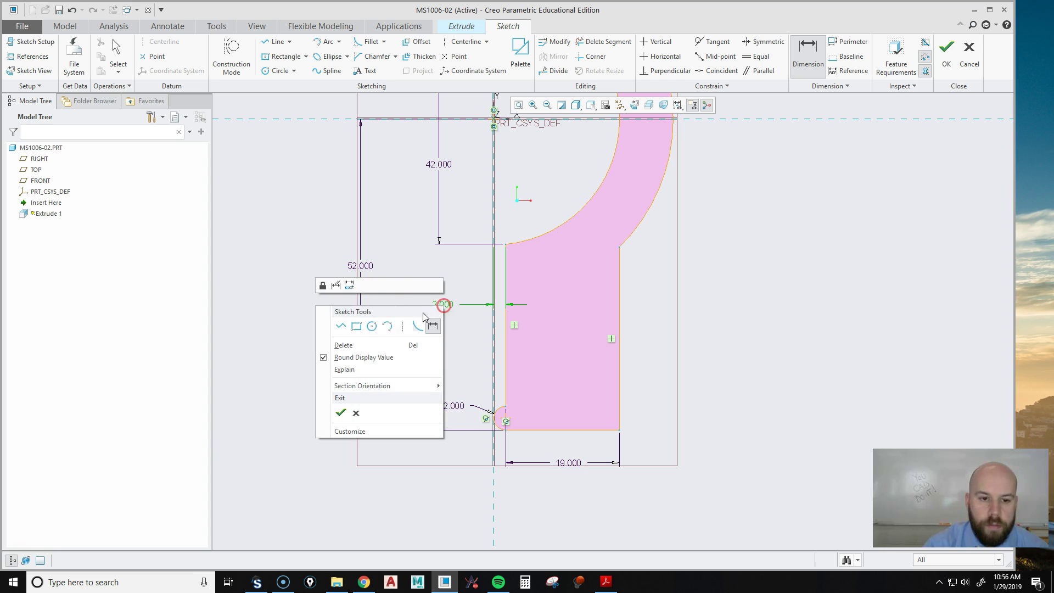
pyautogui.click(336, 285)
pyautogui.moveTo(1016, 262)
pyautogui.mouseDown()
pyautogui.moveTo(1045, 266)
pyautogui.moveTo(998, 268)
pyautogui.moveTo(1019, 272)
pyautogui.mouseUp()
pyautogui.click(1032, 366)
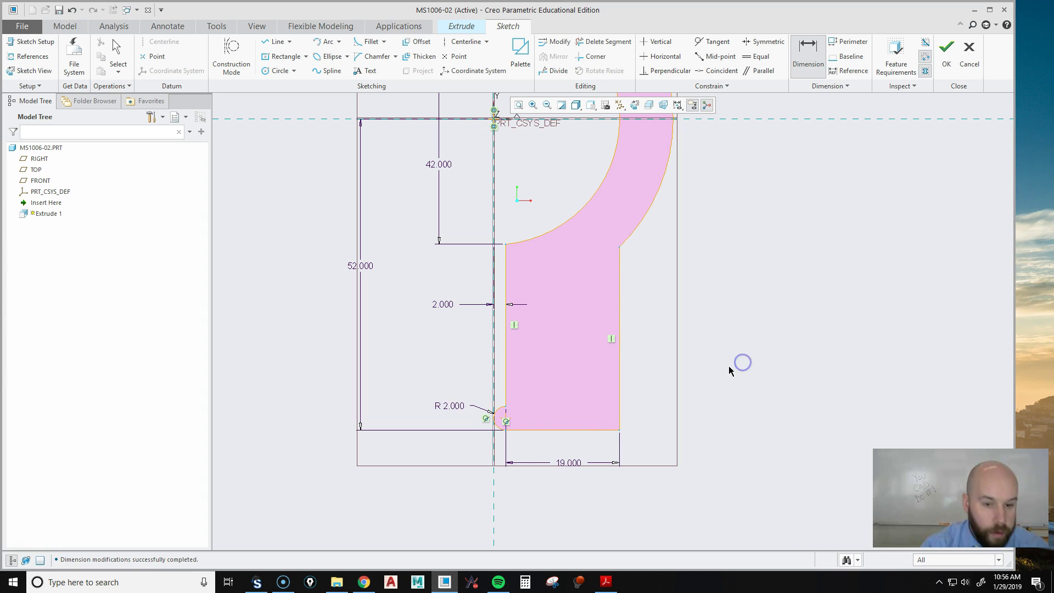
# Step: Try a radius dimension on the inner arc and undo the conflicting R 21.048
pyautogui.scroll(3, 362, 475)
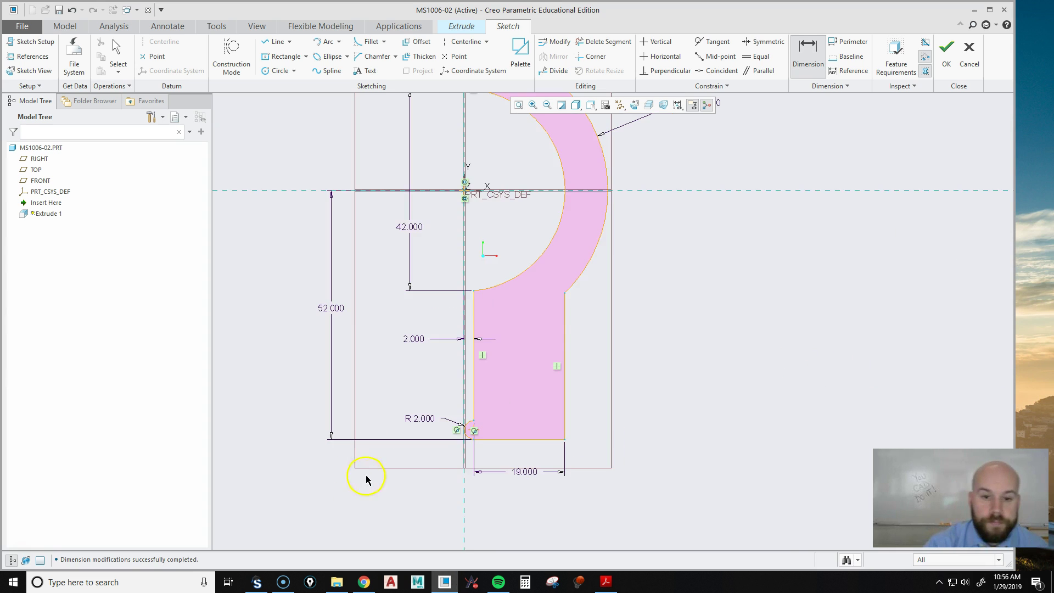
pyautogui.scroll(1, 517, 503)
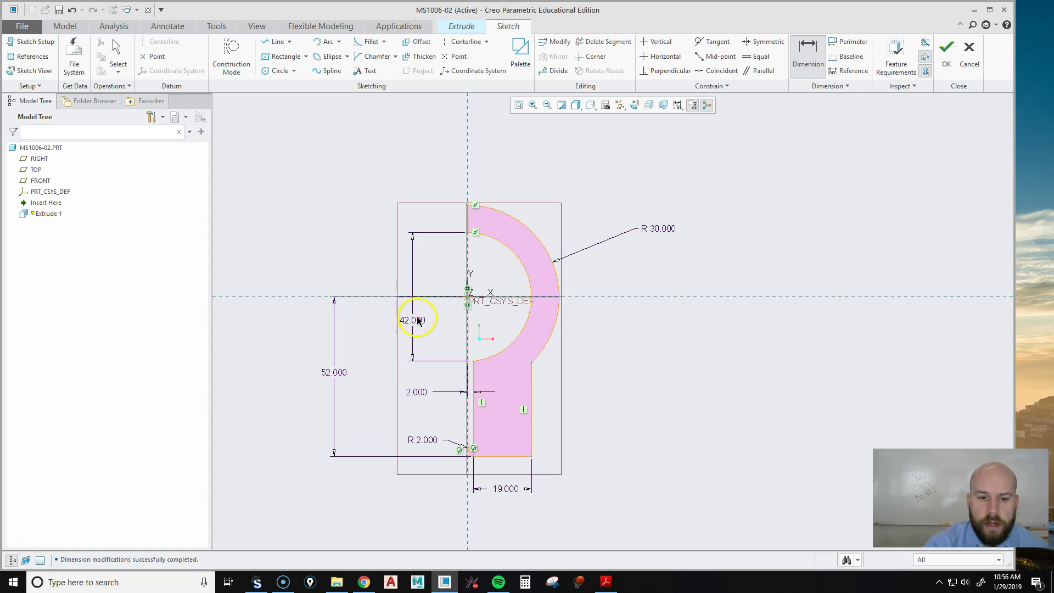
pyautogui.click(803, 49)
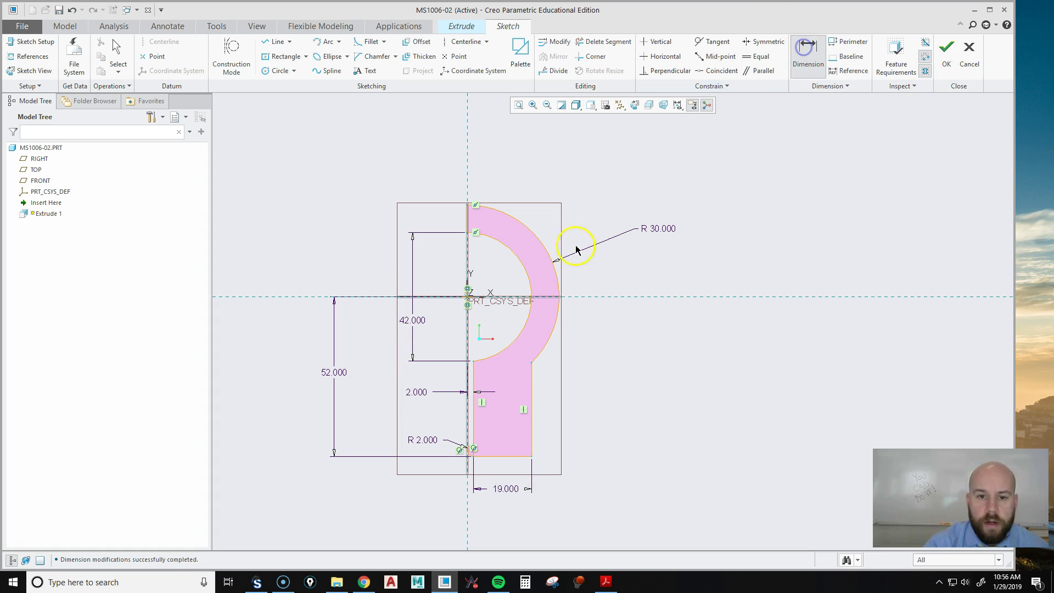
pyautogui.middleClick(560, 198)
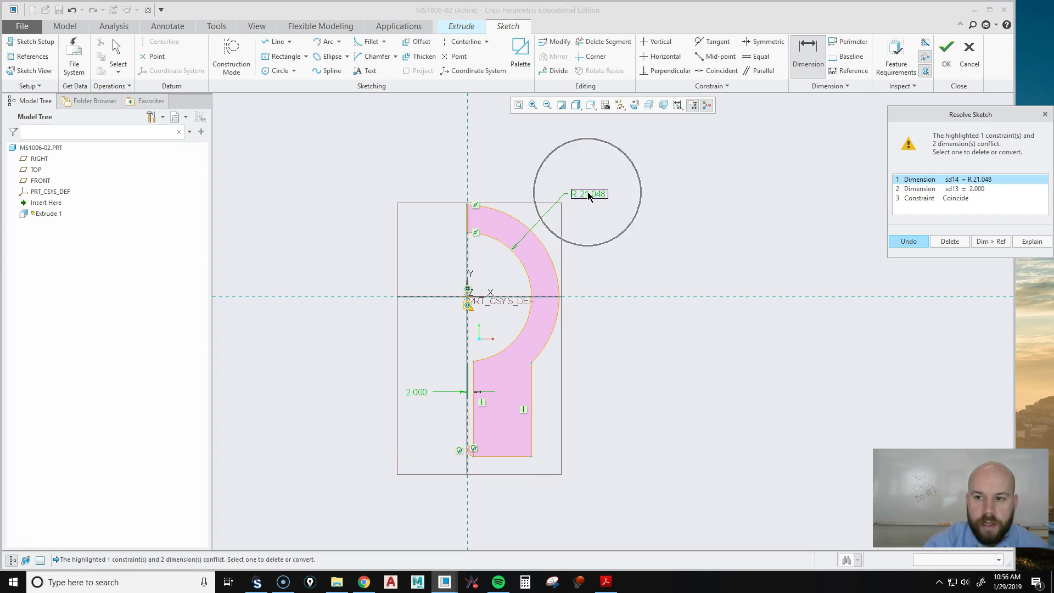
pyautogui.click(911, 242)
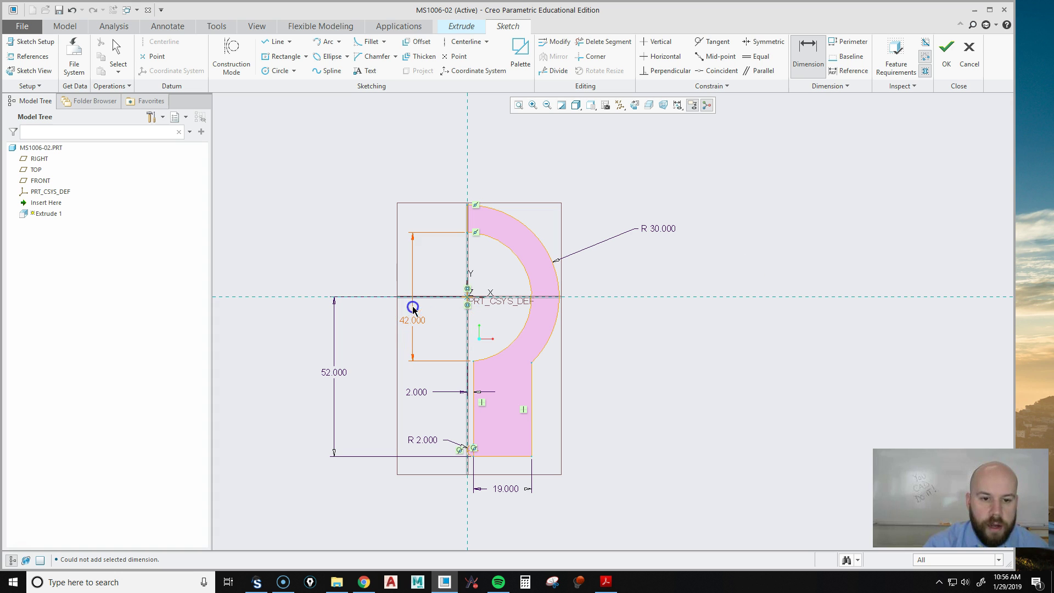
pyautogui.middleClick(401, 285)
# Step: Drag the 42.000 dimension further left, then try an 8.952 arc-top dimension and undo it
pyautogui.moveTo(409, 317); pyautogui.dragTo(374, 271)
pyautogui.click(300, 254)
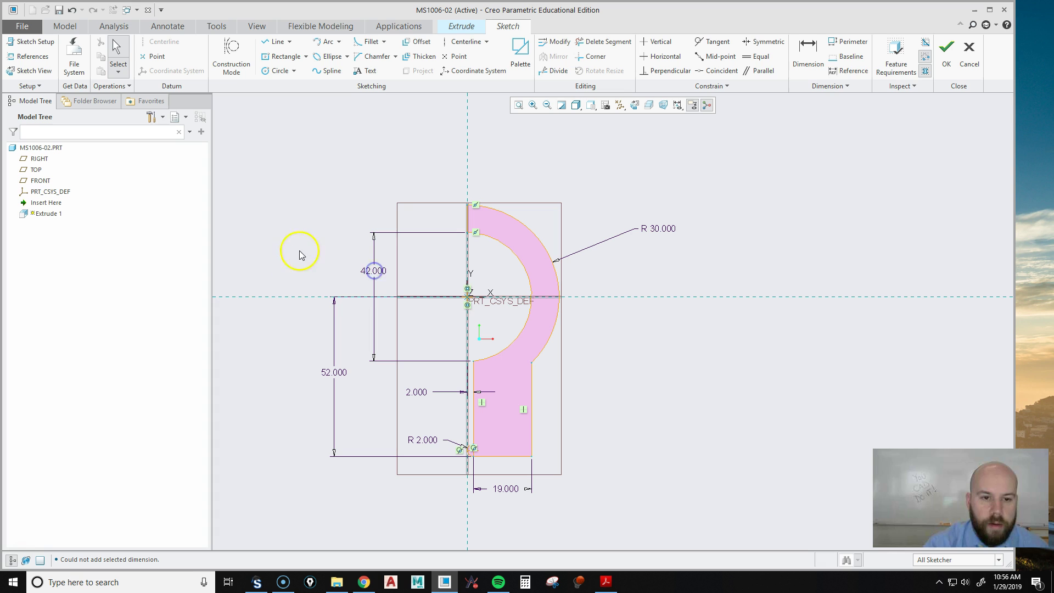
pyautogui.click(809, 52)
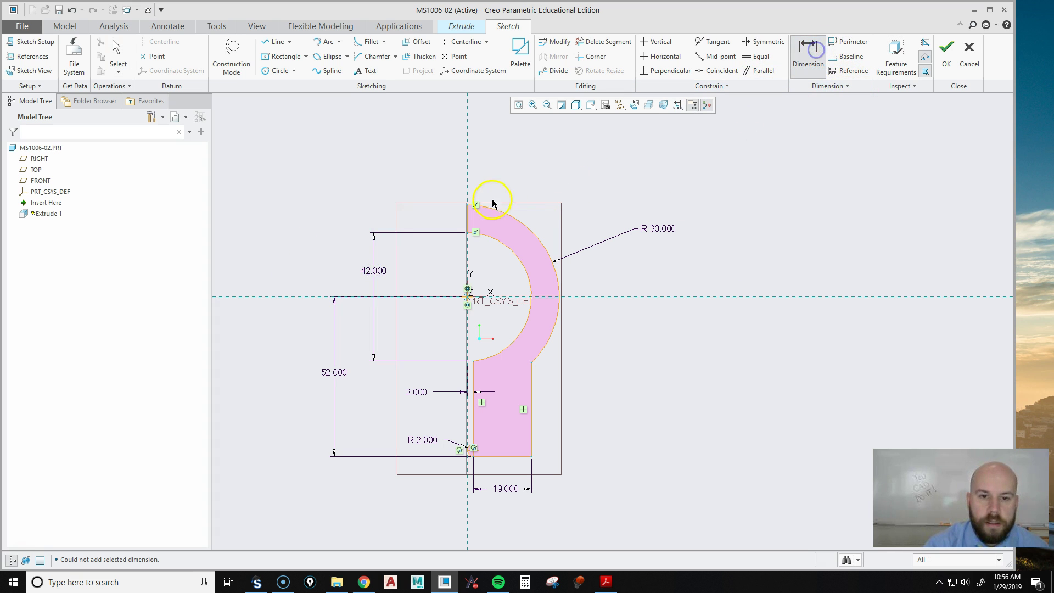
pyautogui.click(469, 219)
pyautogui.middleClick(436, 216)
pyautogui.click(909, 242)
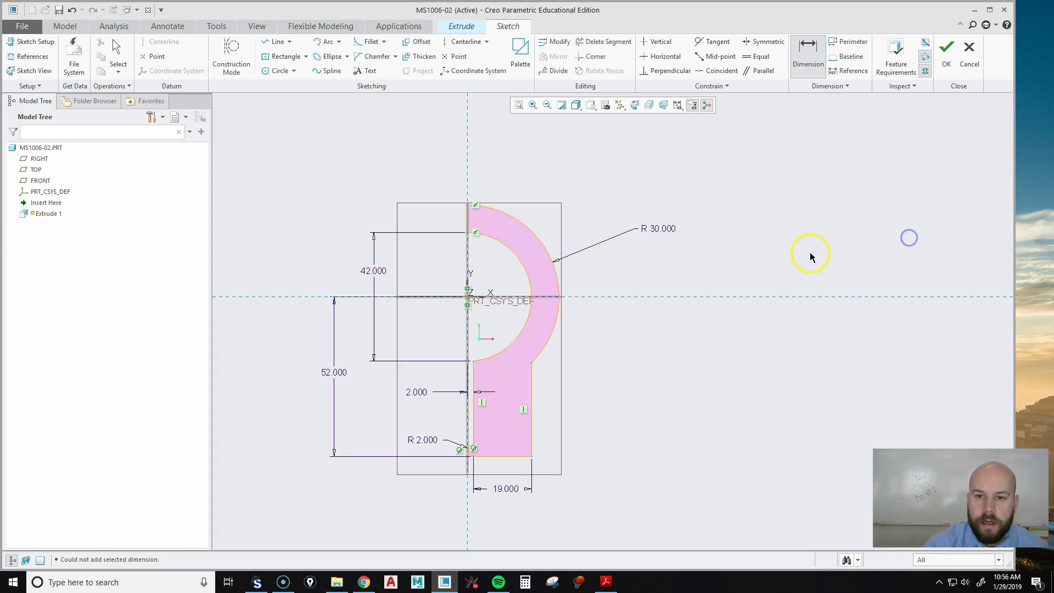
# Step: Finish the sketch and extrude it symmetrically to a depth of 42 mm
pyautogui.click(947, 52)
pyautogui.moveTo(718, 372)
pyautogui.mouseDown(button='middle')
pyautogui.moveTo(624, 353)
pyautogui.moveTo(647, 299)
pyautogui.mouseUp(button='middle')
pyautogui.click(50, 57)
pyautogui.click(48, 84)
pyautogui.click(88, 58)
pyautogui.write('42')
pyautogui.press('Return')
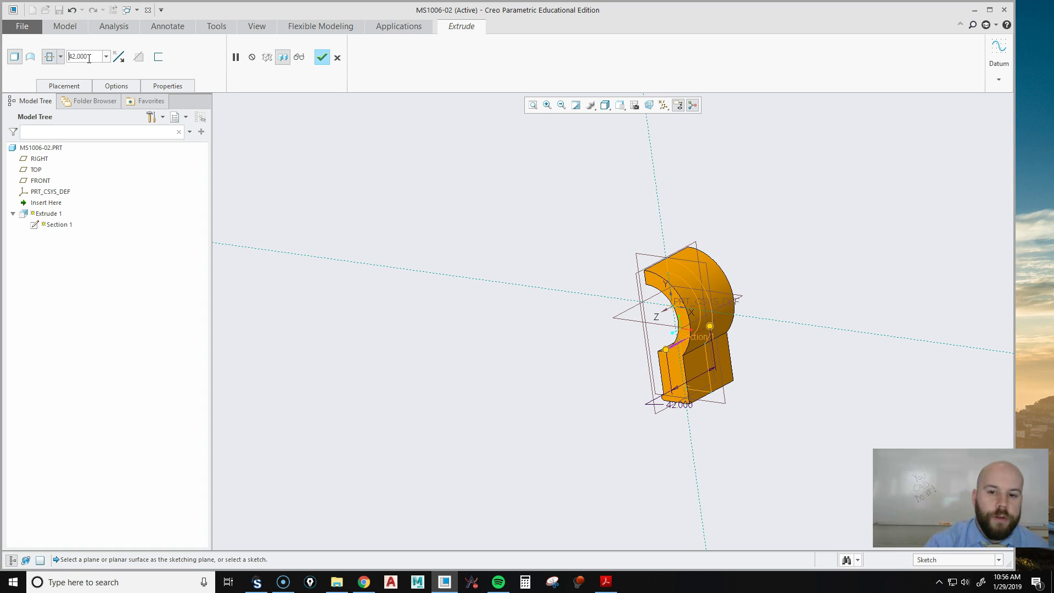
pyautogui.scroll(-2, 735, 344)
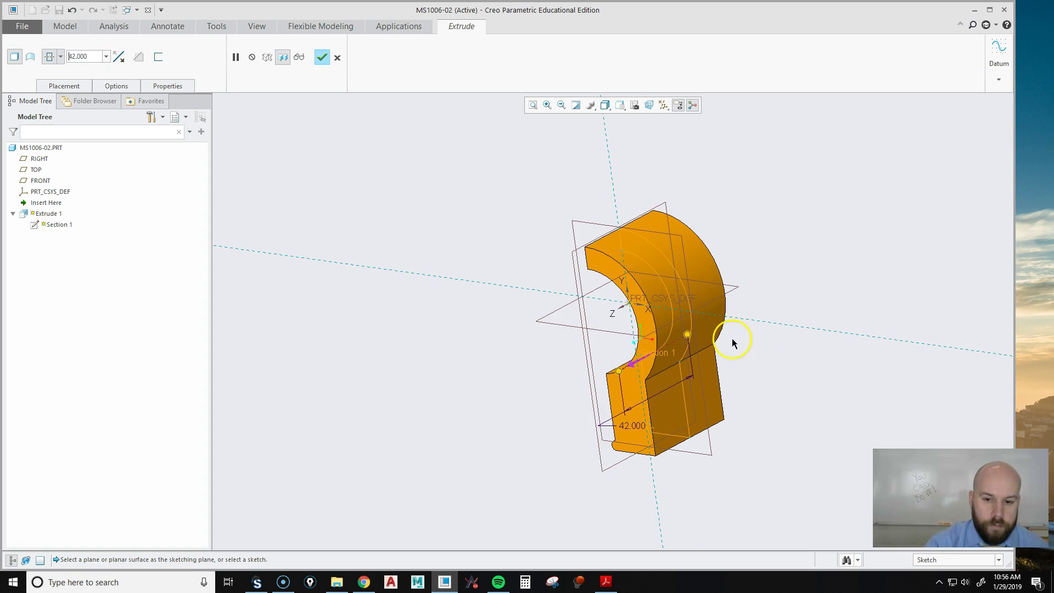
pyautogui.middleClick(777, 379)
# Step: Show the part in Standard Orientation, start a Hole, and bring up the reference drawing PDF
pyautogui.click(620, 105)
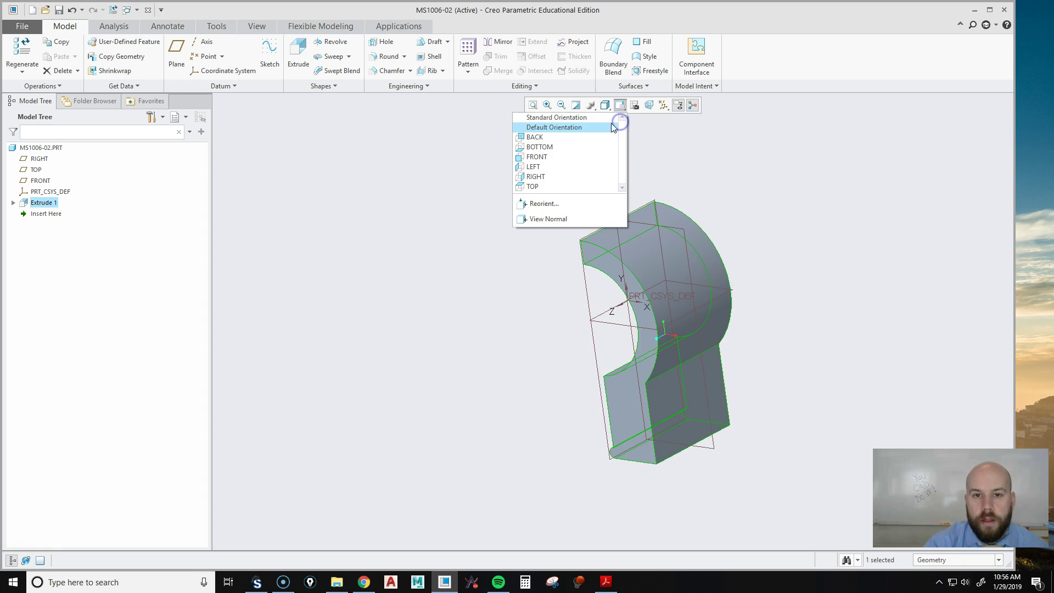
pyautogui.click(604, 118)
pyautogui.click(791, 225)
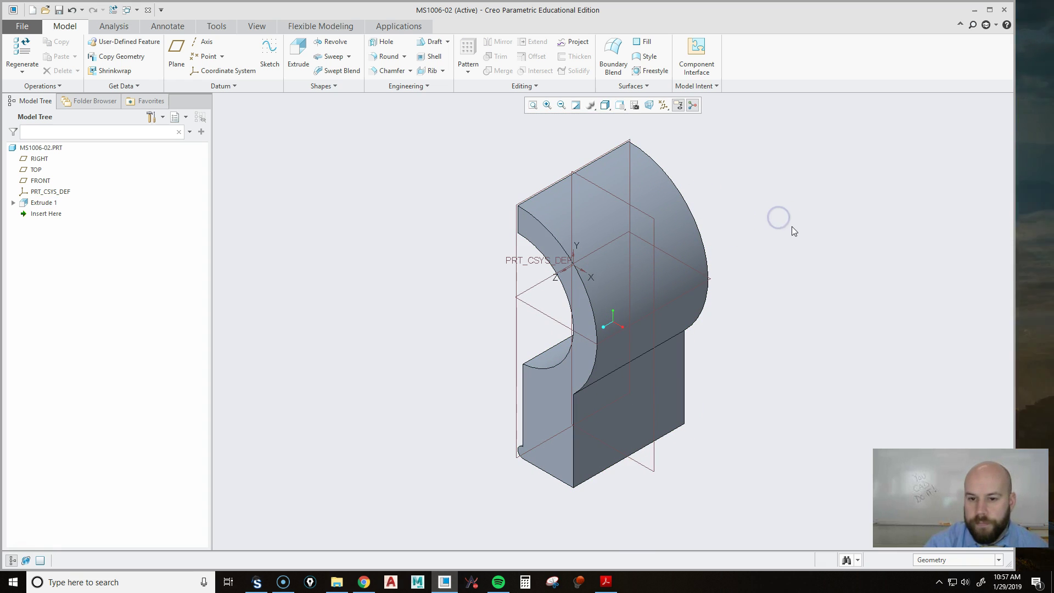
pyautogui.click(374, 44)
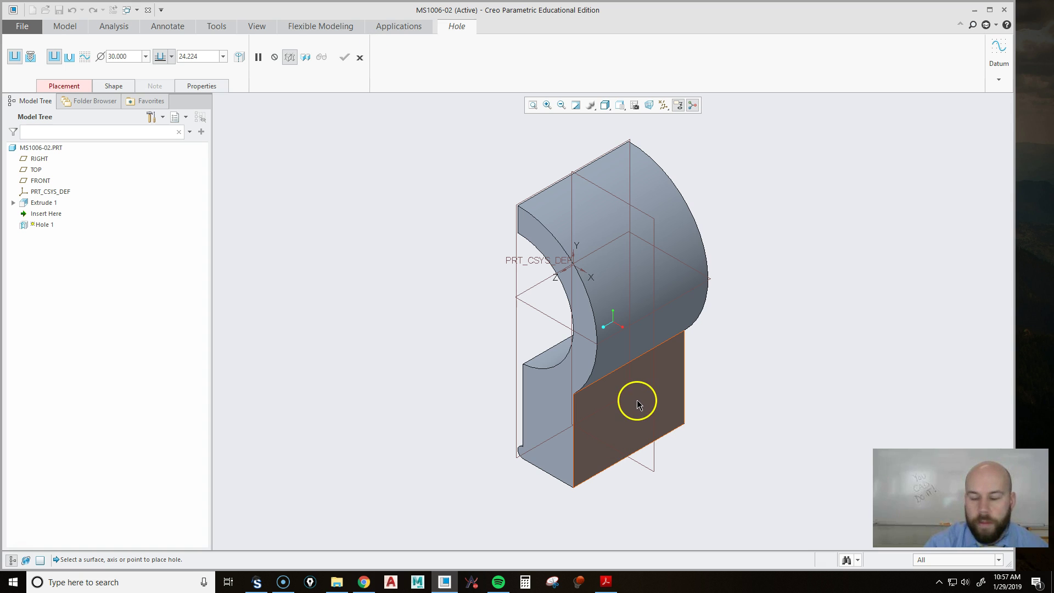
pyautogui.click(606, 581)
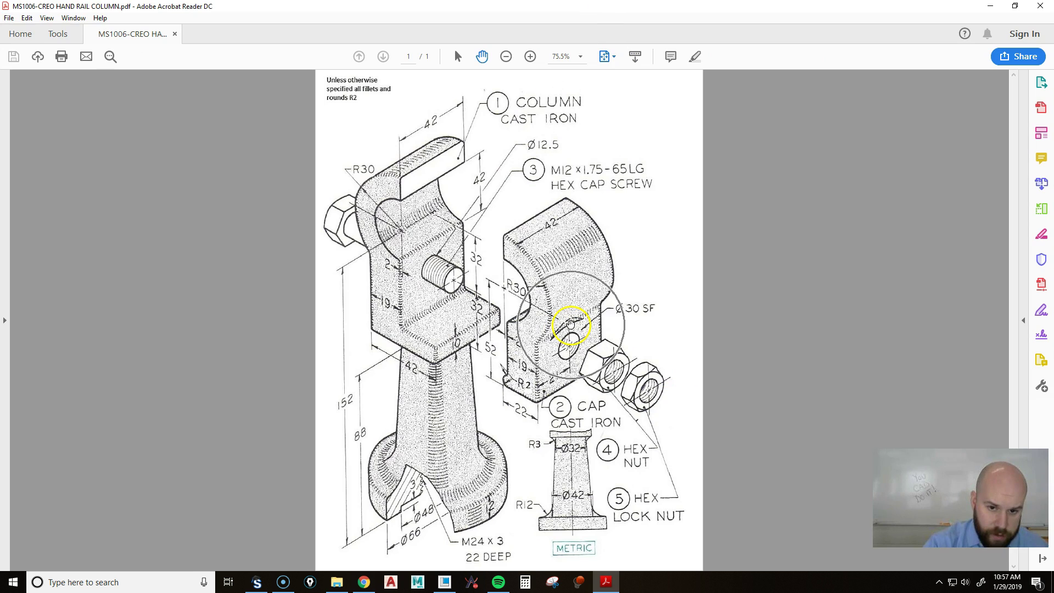
pyautogui.click(568, 347)
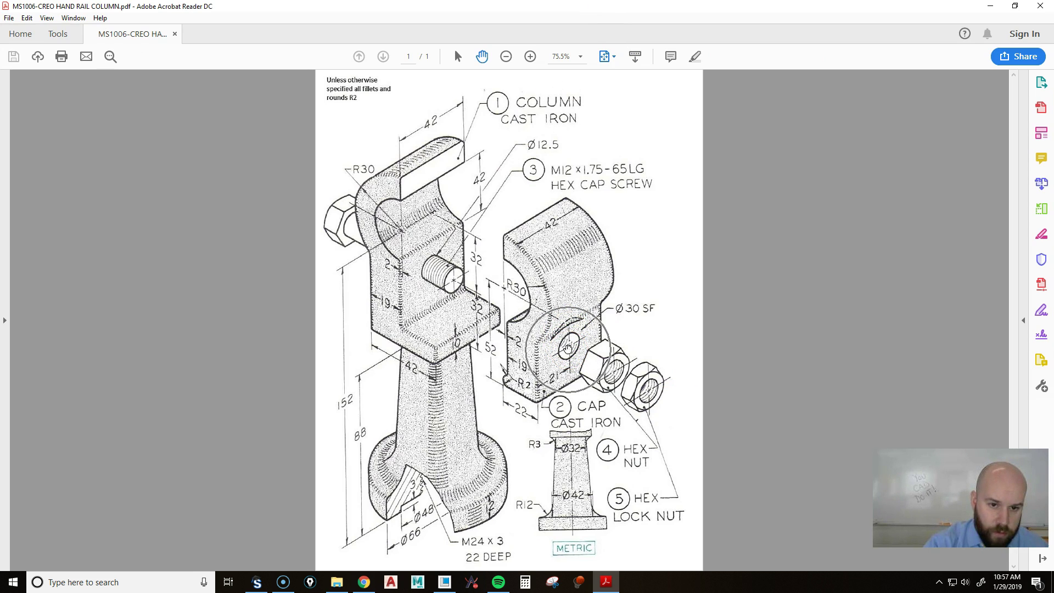
pyautogui.click(516, 301)
pyautogui.click(629, 344)
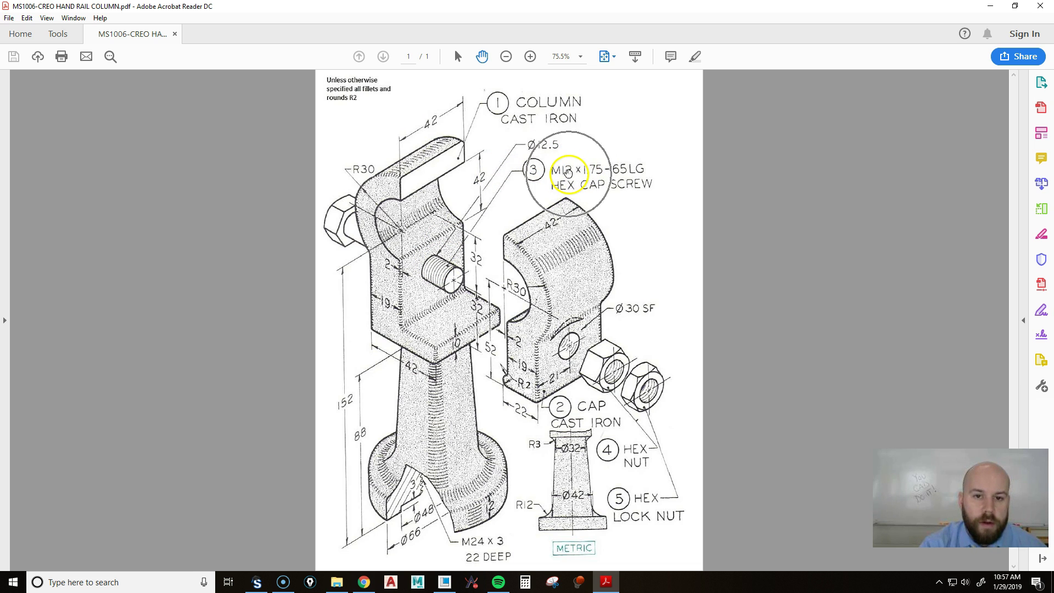
# Step: Place the hole on the lower front face, offset 21 mm from the side face and 32 mm from the top
pyautogui.doubleClick(538, 6)
pyautogui.click(741, 89)
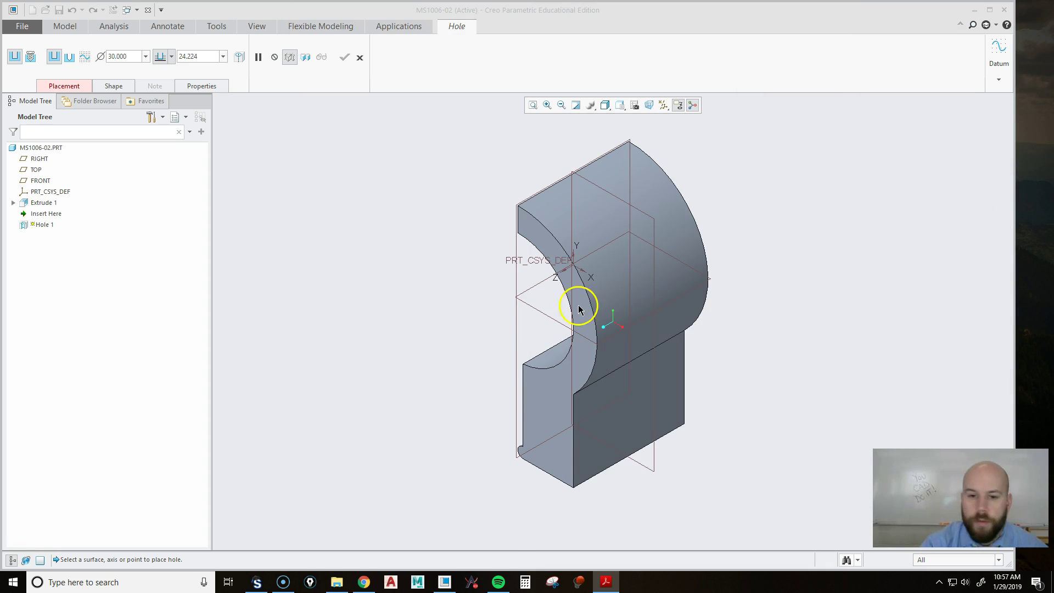
pyautogui.click(633, 403)
pyautogui.moveTo(633, 367); pyautogui.dragTo(591, 475)
pyautogui.doubleClick(587, 472)
pyautogui.write('21')
pyautogui.press('Return')
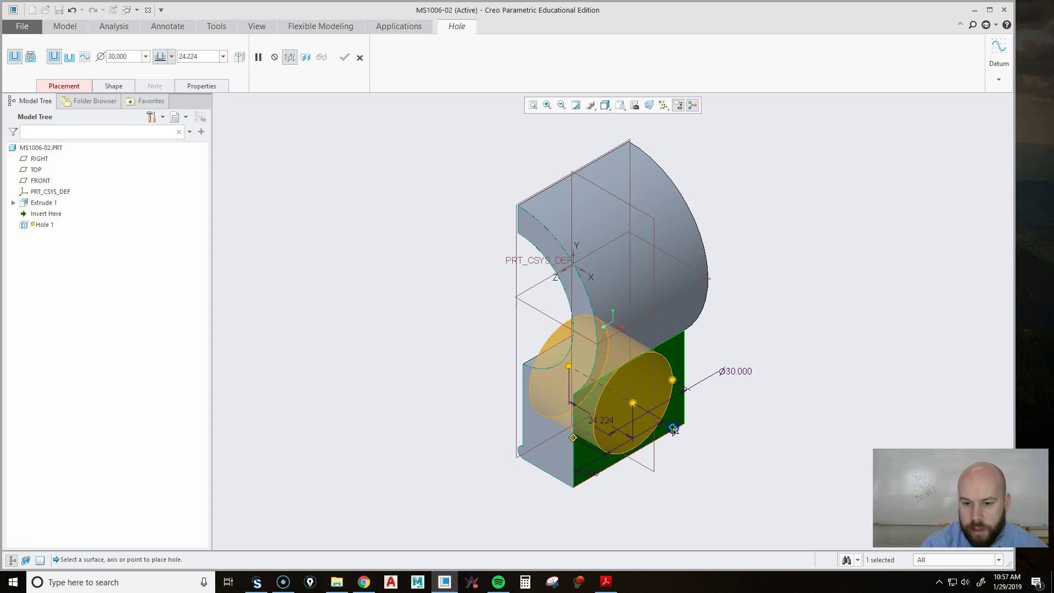
pyautogui.moveTo(674, 428); pyautogui.dragTo(504, 311)
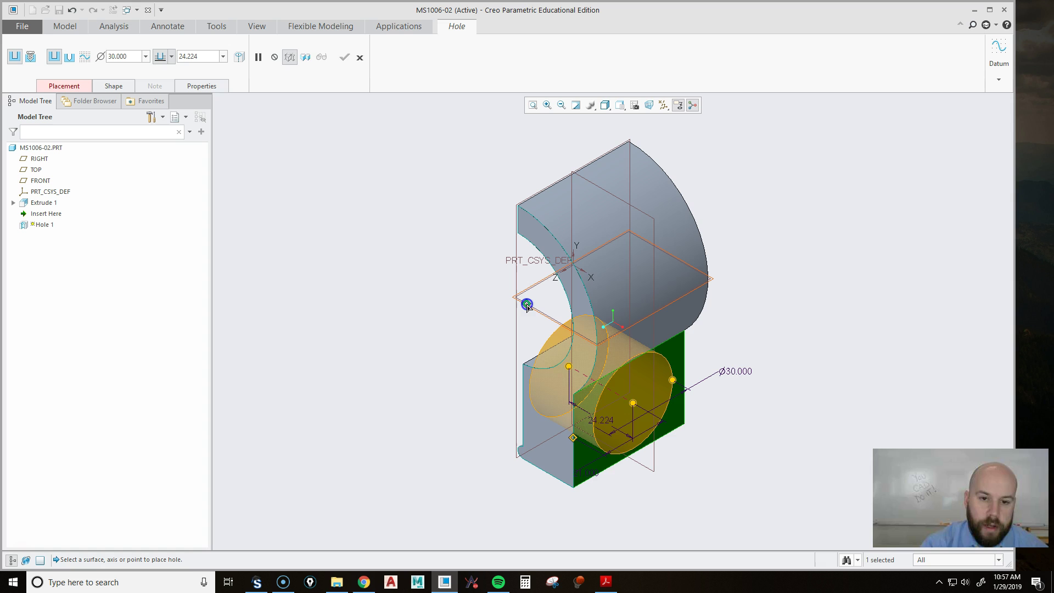
pyautogui.moveTo(527, 305); pyautogui.dragTo(666, 279)
pyautogui.doubleClick(666, 279)
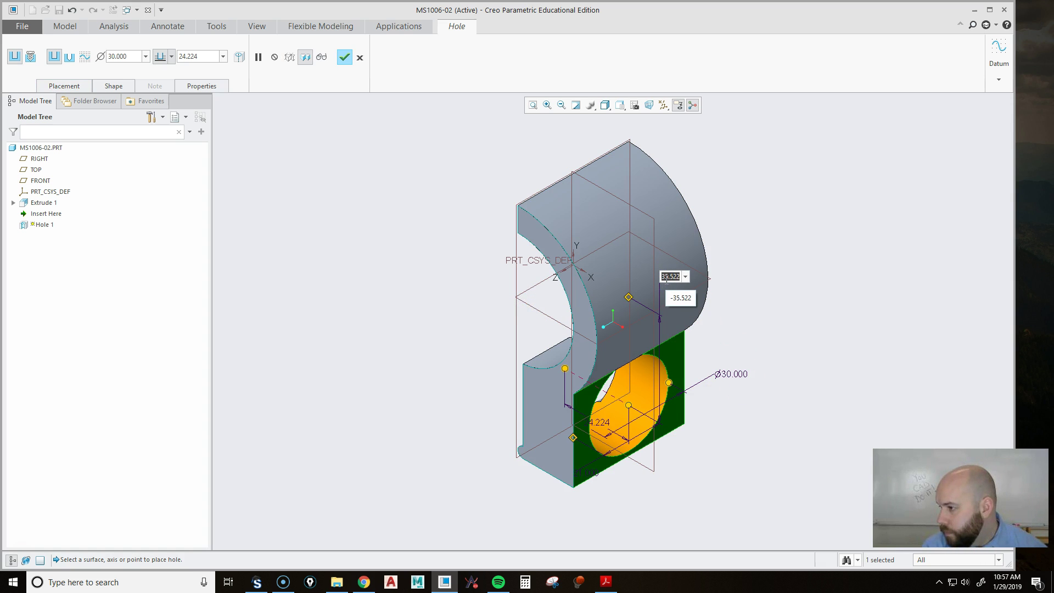
pyautogui.write('32')
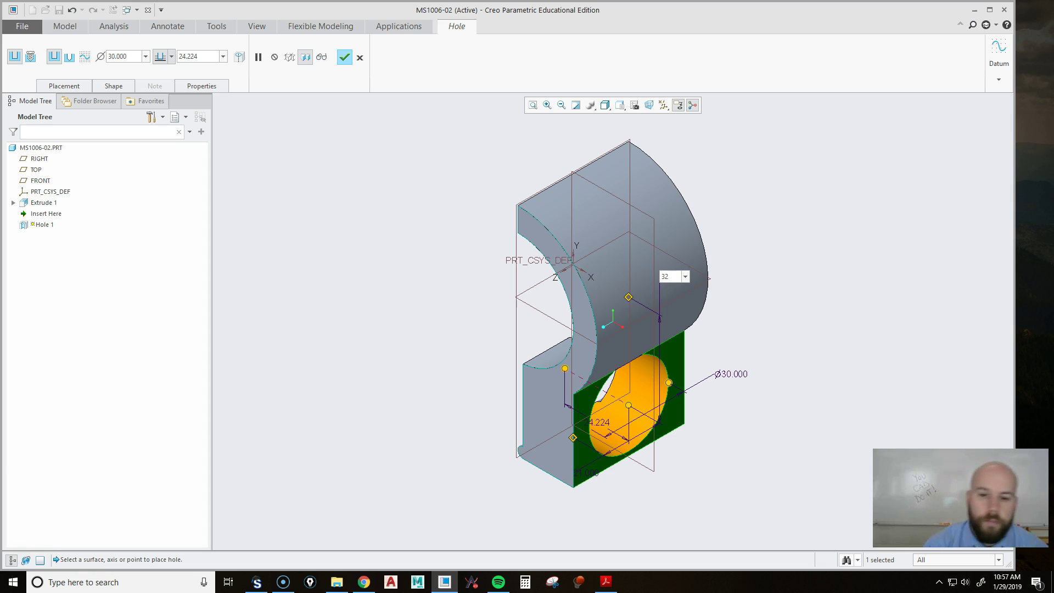
pyautogui.press('Return')
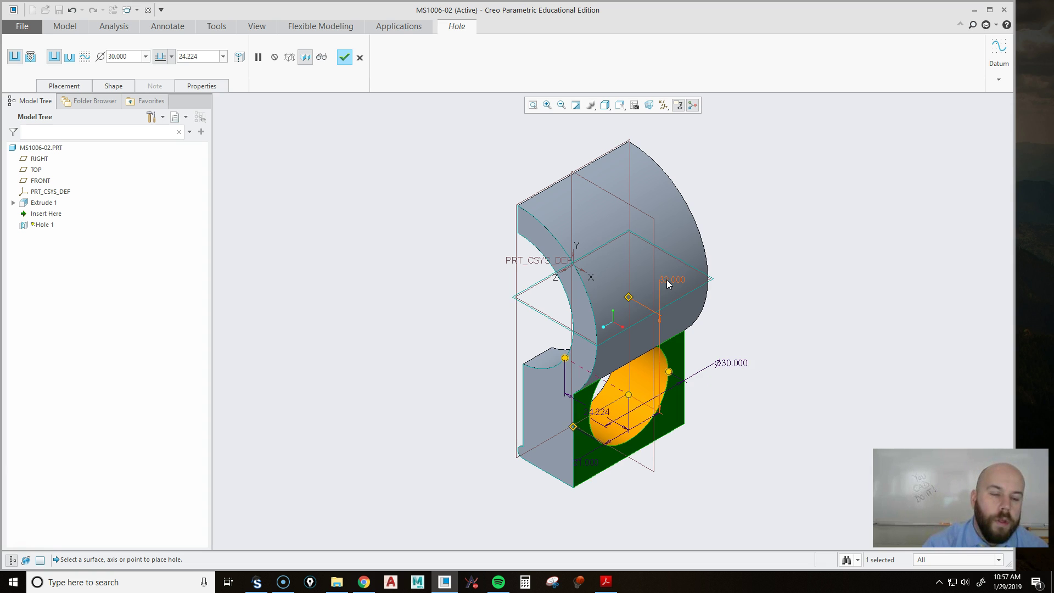
# Step: Set the hole depth to Through All with a 12.5 mm diameter
pyautogui.click(171, 56)
pyautogui.click(163, 125)
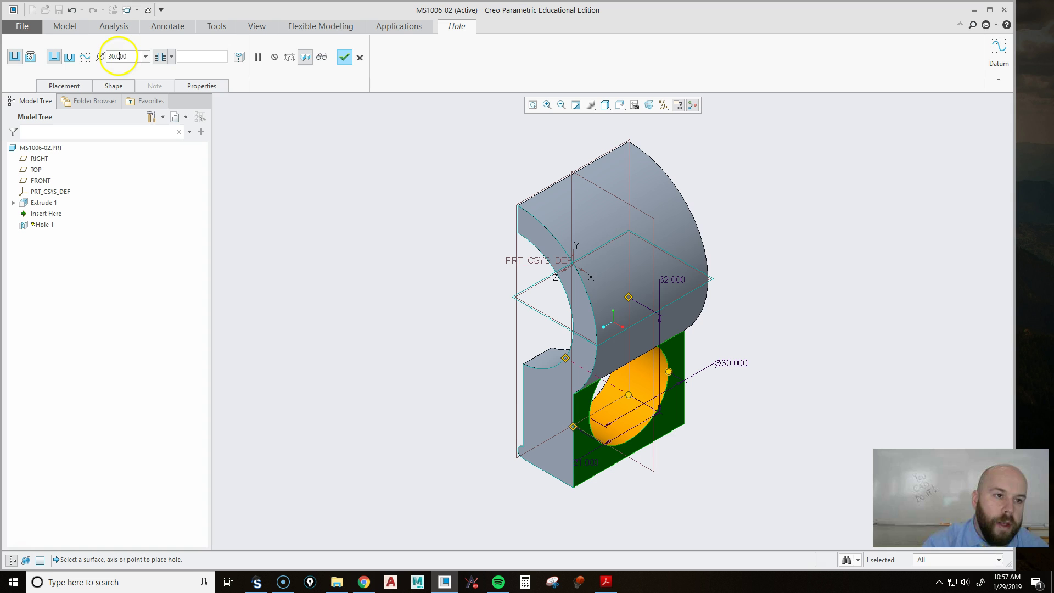
pyautogui.write('12.5')
pyautogui.press('Return')
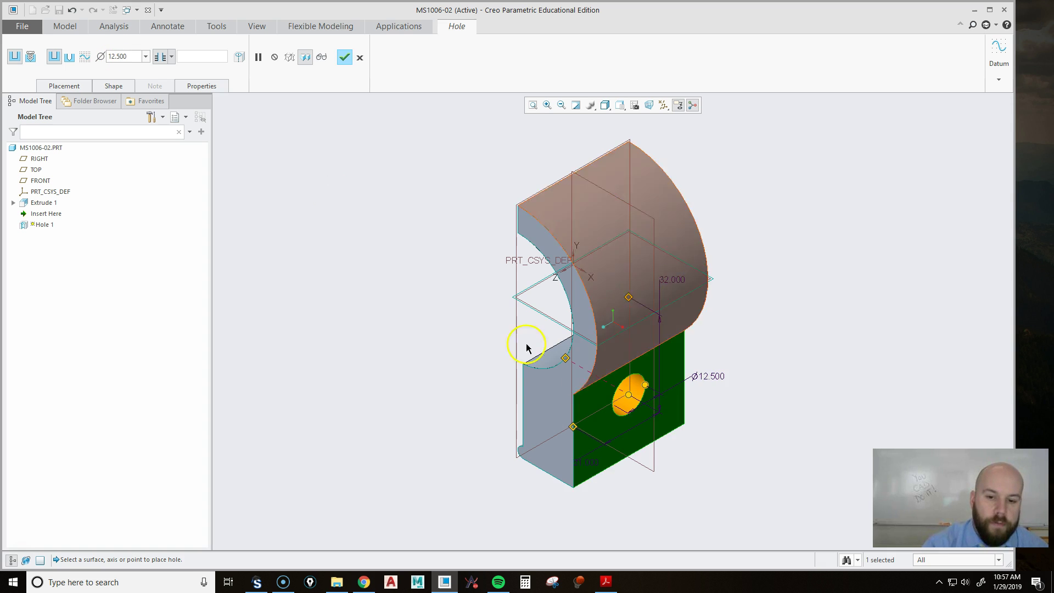
pyautogui.moveTo(588, 384)
pyautogui.mouseDown(button='middle')
pyautogui.moveTo(615, 384)
pyautogui.moveTo(598, 387)
pyautogui.mouseUp(button='middle')
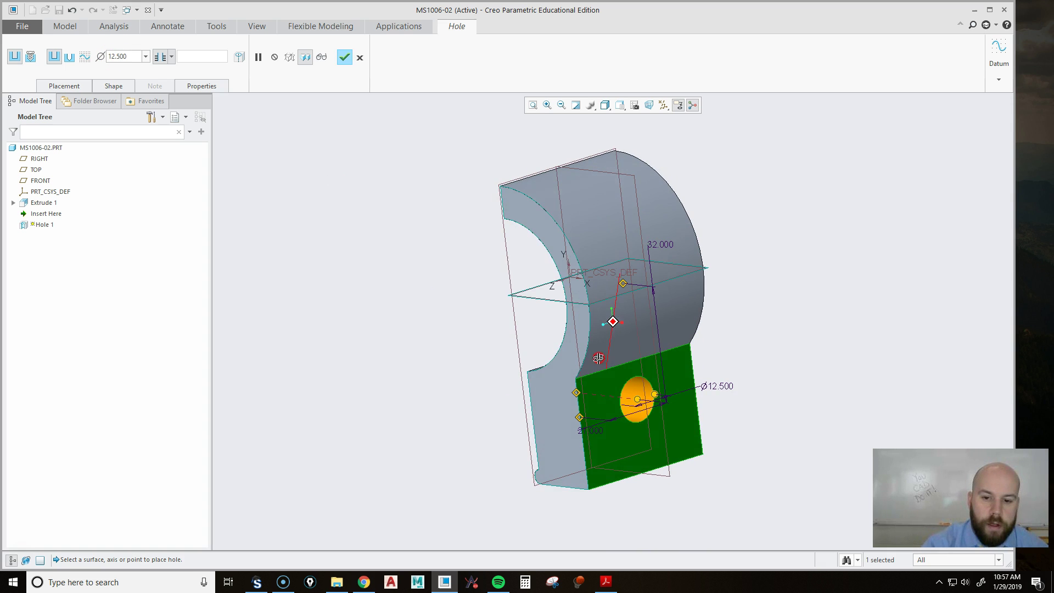
# Step: Finish Hole 1 and place a second hole coaxially on its axis at the lower flat face
pyautogui.click(344, 63)
pyautogui.moveTo(821, 399); pyautogui.dragTo(732, 374, button='middle')
pyautogui.click(380, 44)
pyautogui.scroll(5, 619, 412)
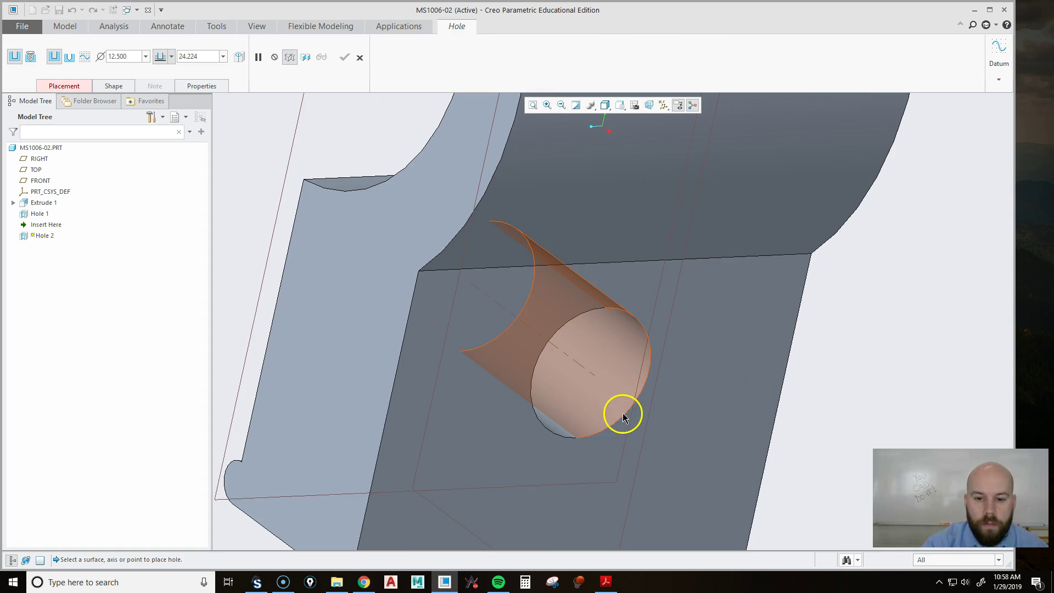
pyautogui.click(593, 378)
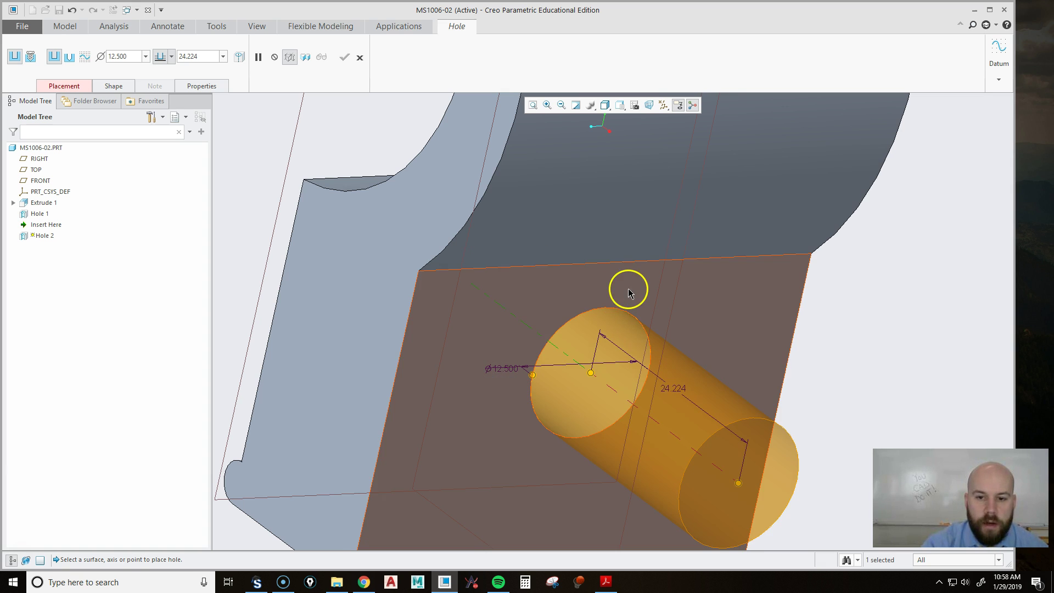
pyautogui.keyDown('ctrl'); pyautogui.click(629, 291); pyautogui.keyUp('ctrl')
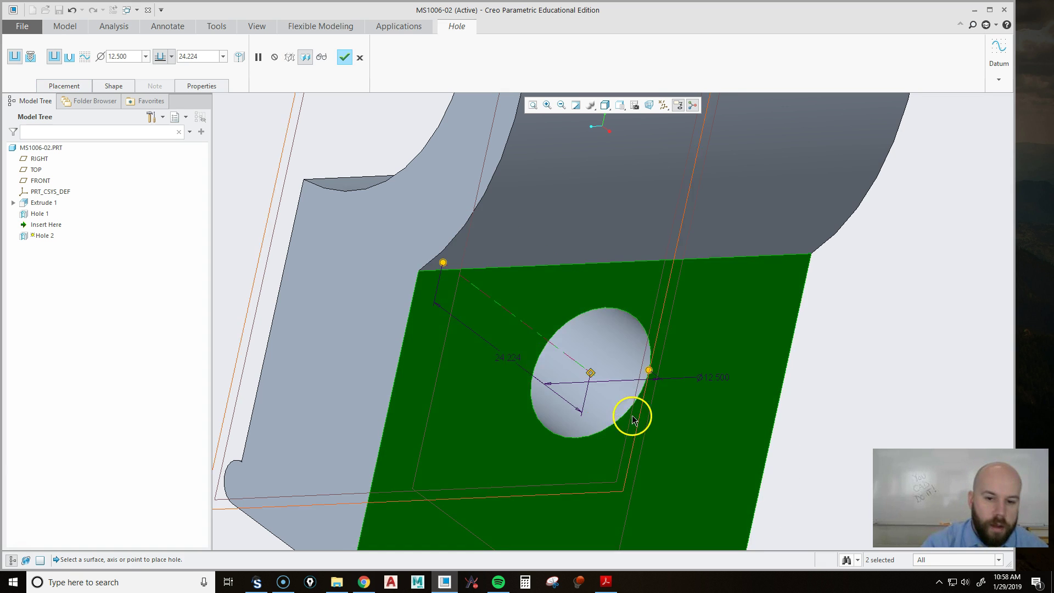
pyautogui.click(61, 87)
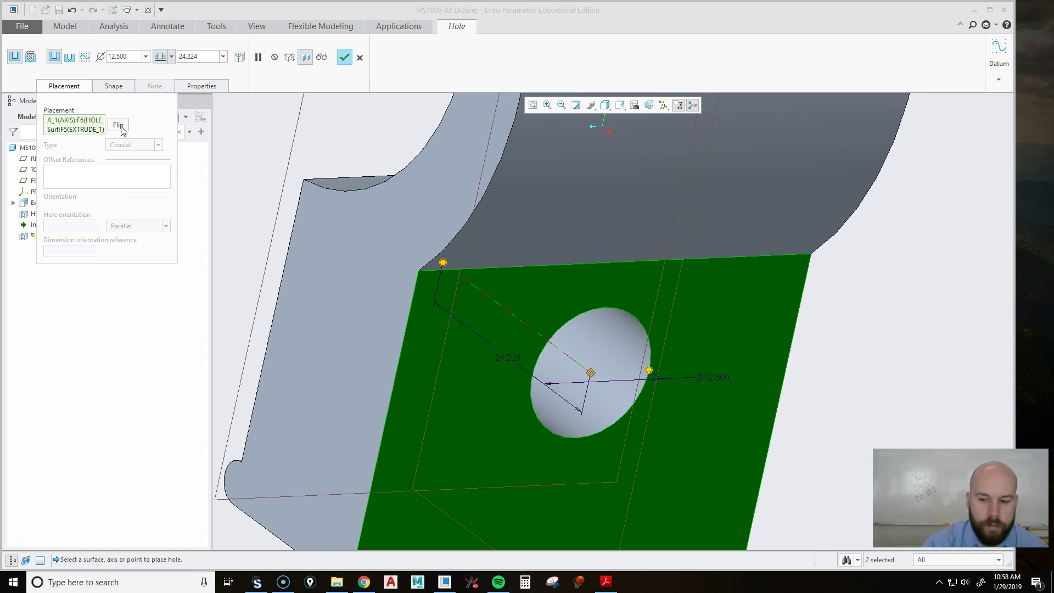
pyautogui.scroll(-2, 604, 245)
pyautogui.moveTo(605, 245); pyautogui.dragTo(640, 245, button='middle')
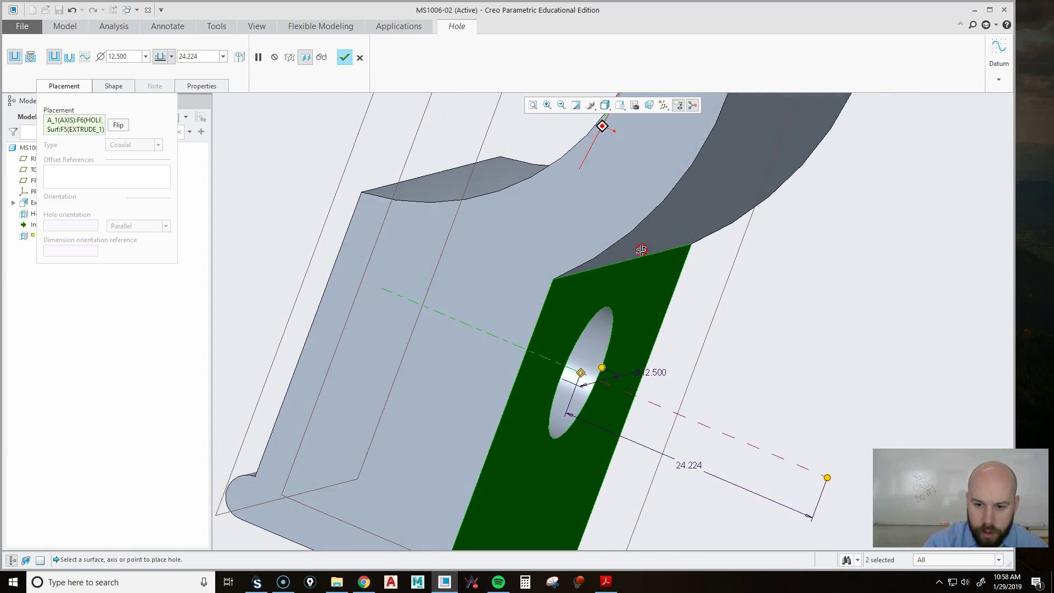
pyautogui.scroll(-2, 579, 325)
pyautogui.moveTo(702, 342); pyautogui.dragTo(690, 347, button='middle')
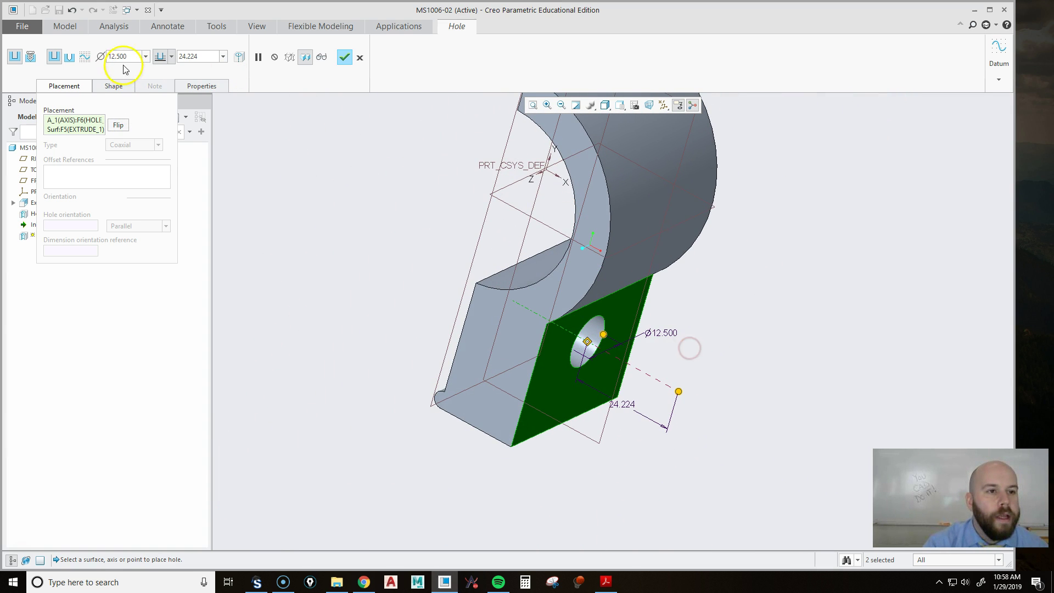
# Step: Give the second hole a 30 mm diameter cut to intersect with all surfaces, and finish it
pyautogui.write('30')
pyautogui.press('Return')
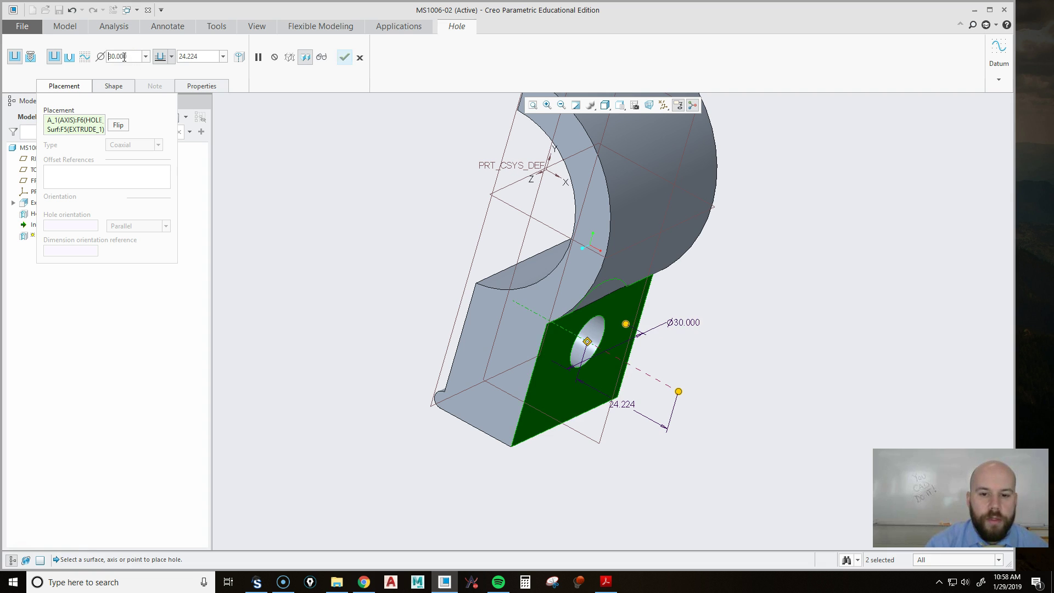
pyautogui.moveTo(607, 308); pyautogui.dragTo(584, 299, button='middle')
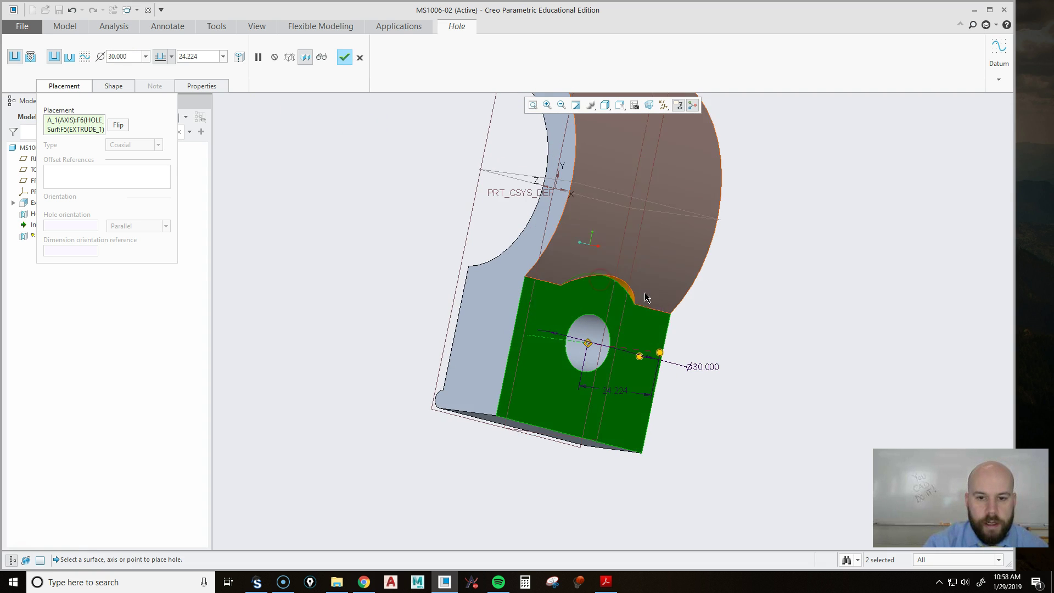
pyautogui.click(171, 56)
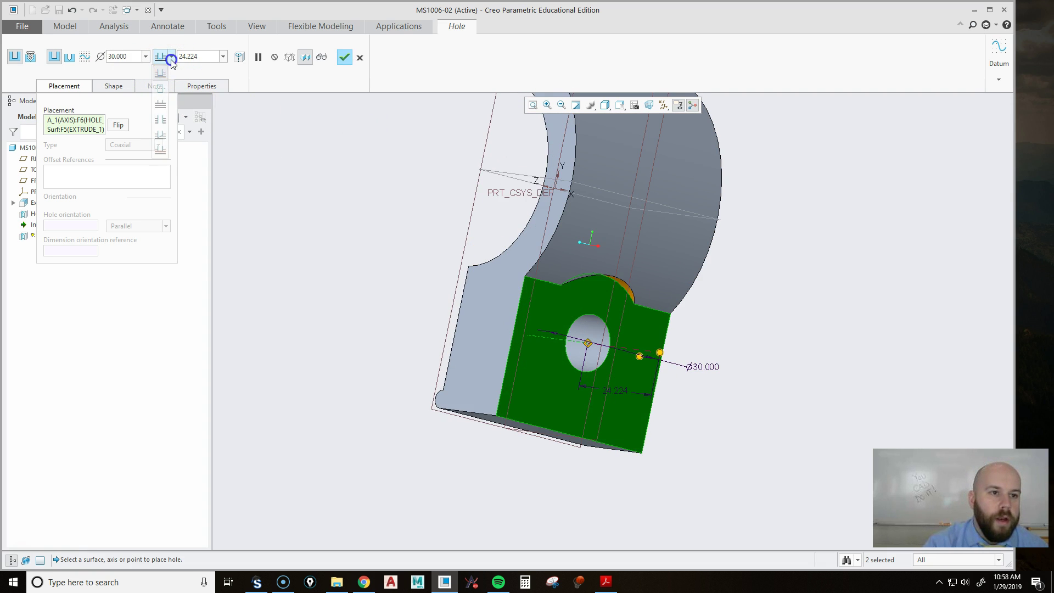
pyautogui.click(161, 120)
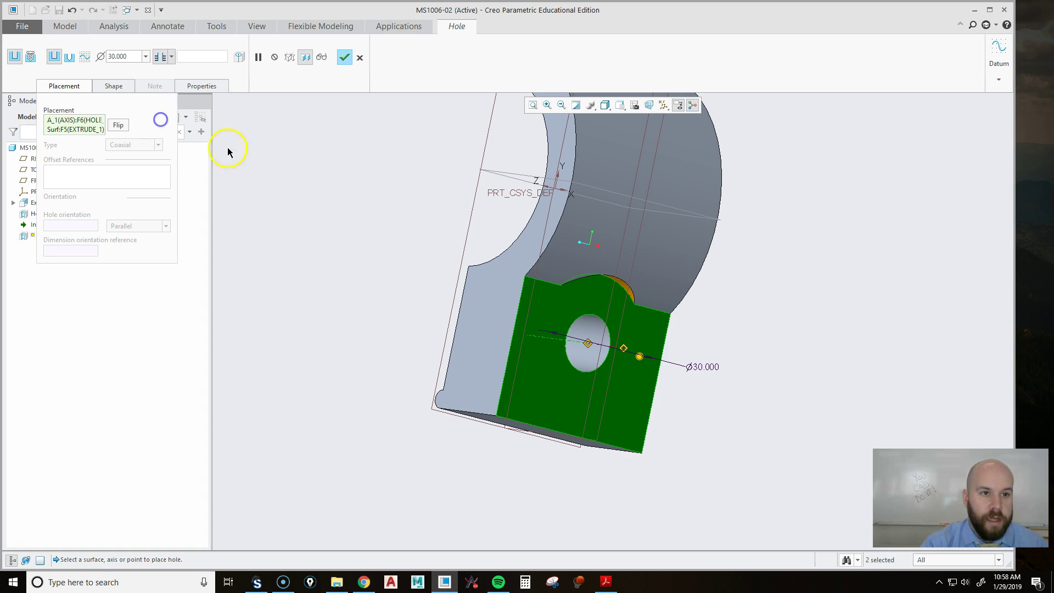
pyautogui.moveTo(417, 237); pyautogui.dragTo(447, 268, button='middle')
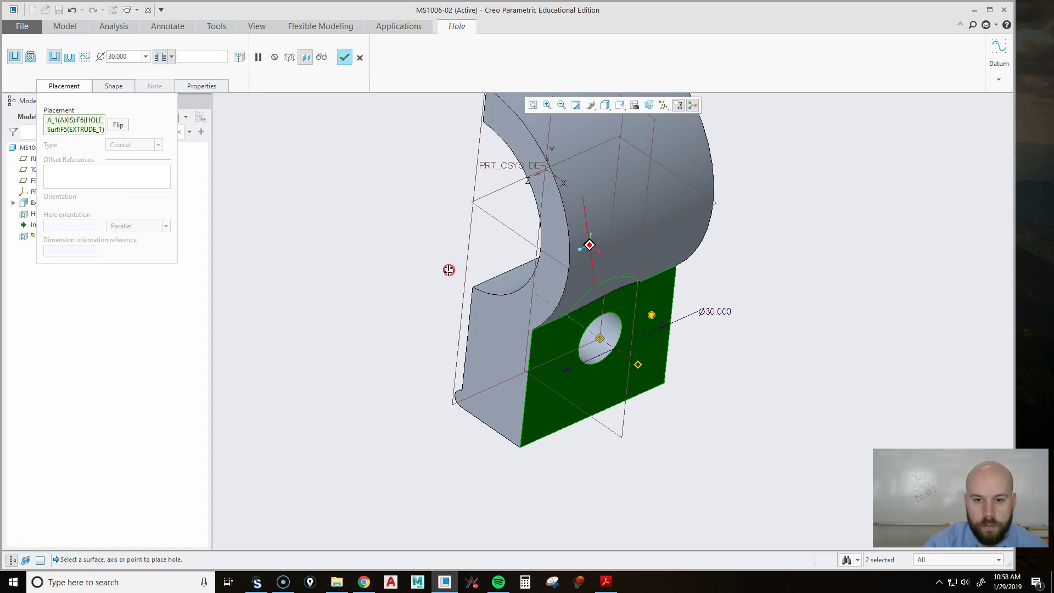
pyautogui.click(345, 59)
pyautogui.moveTo(615, 329); pyautogui.dragTo(666, 344, button='middle')
# Step: View the hand-rail drawing PDF full-screen, then return to the part and start a Round feature
pyautogui.click(779, 383)
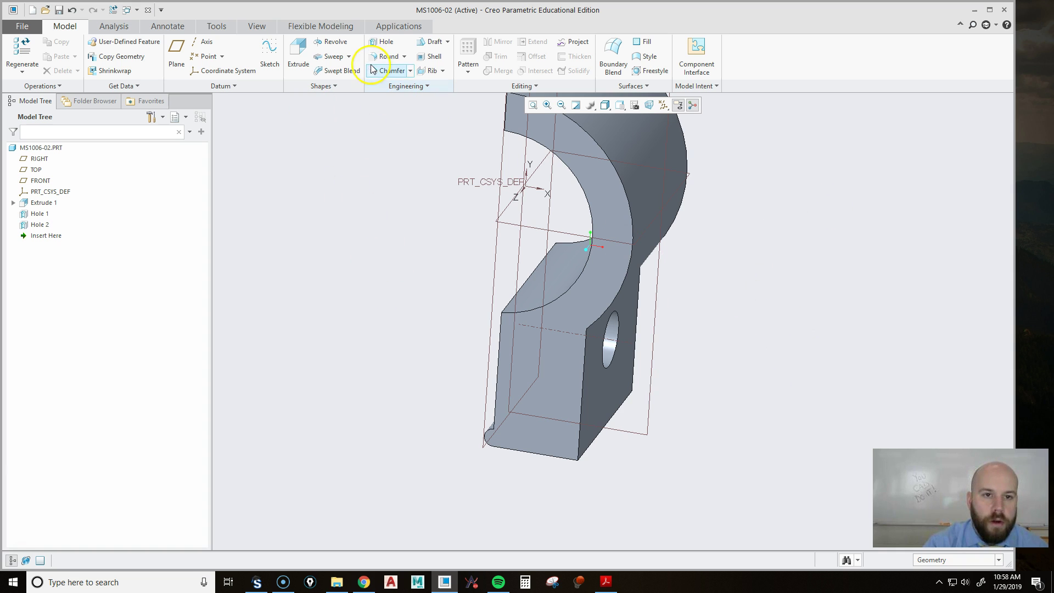
pyautogui.click(607, 582)
pyautogui.doubleClick(694, 330)
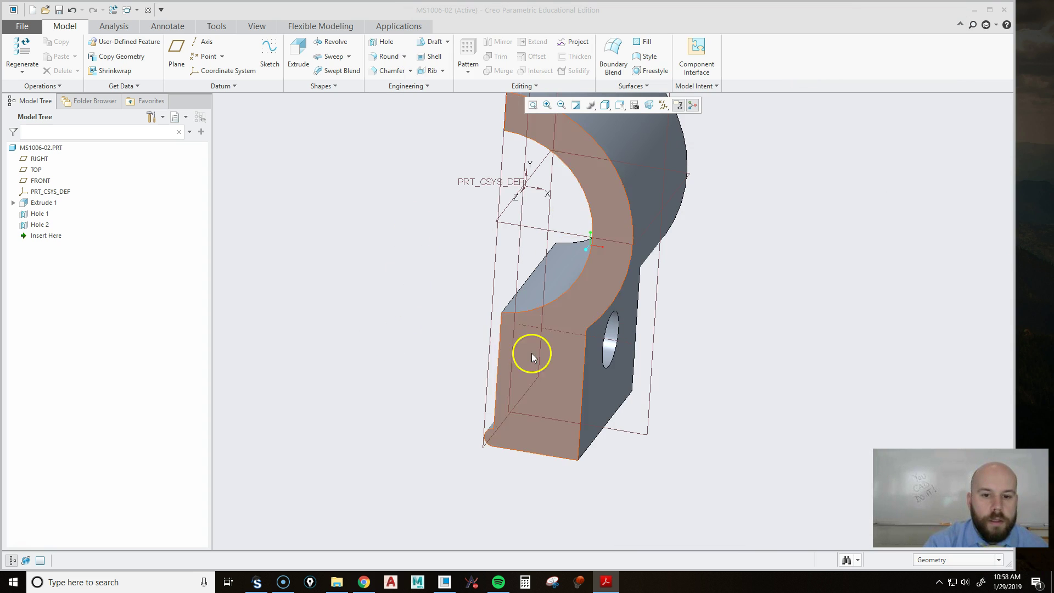
pyautogui.moveTo(536, 355); pyautogui.dragTo(523, 396, button='middle')
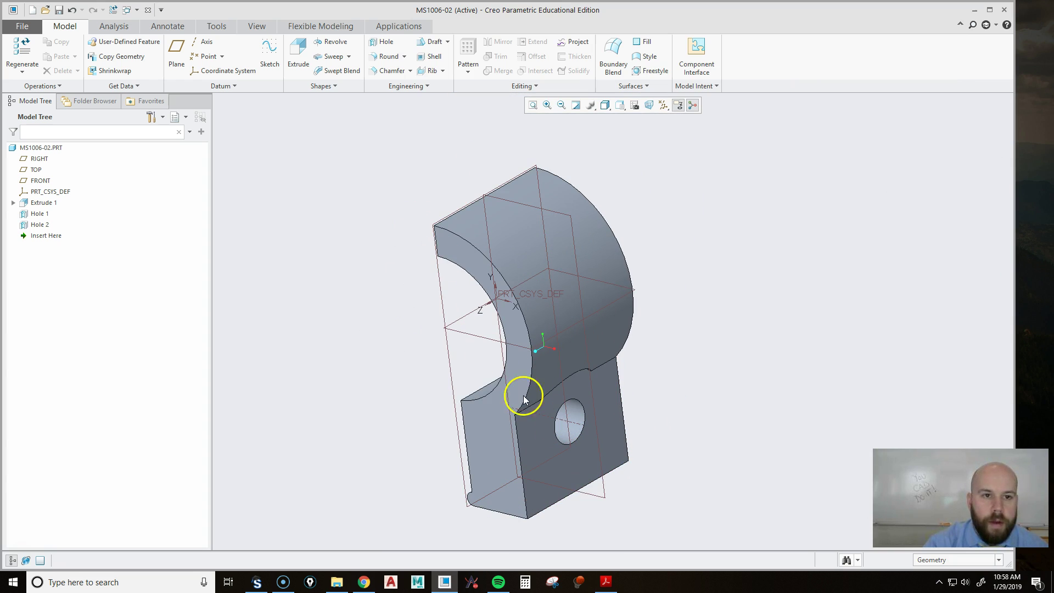
pyautogui.click(386, 57)
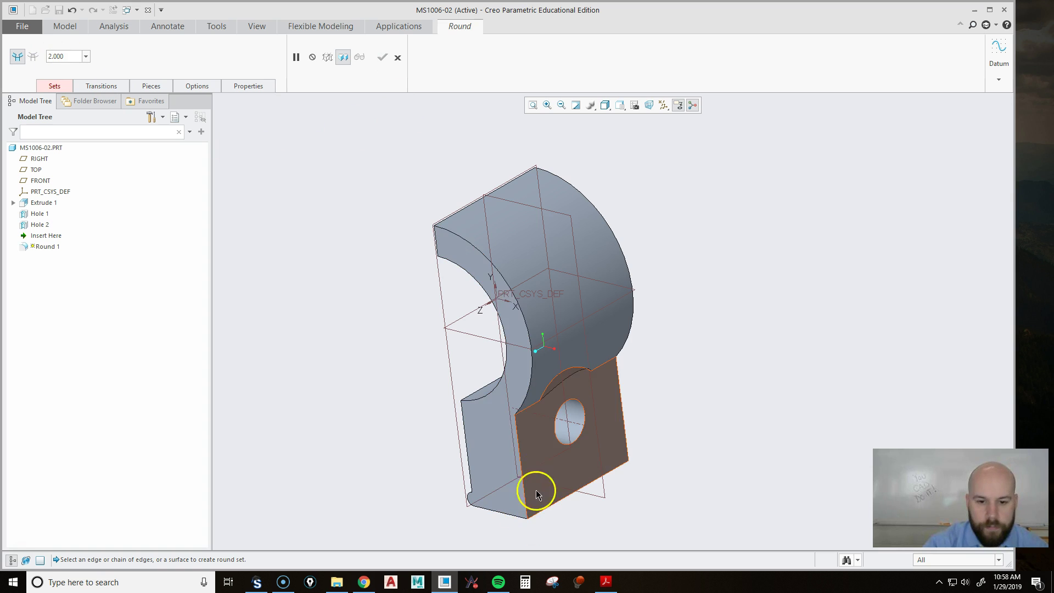
# Step: Round the two notch edges and the plate's lower edge at 2.000 radius, completing Round 1
pyautogui.moveTo(529, 471); pyautogui.dragTo(499, 400, button='middle')
pyautogui.click(497, 382)
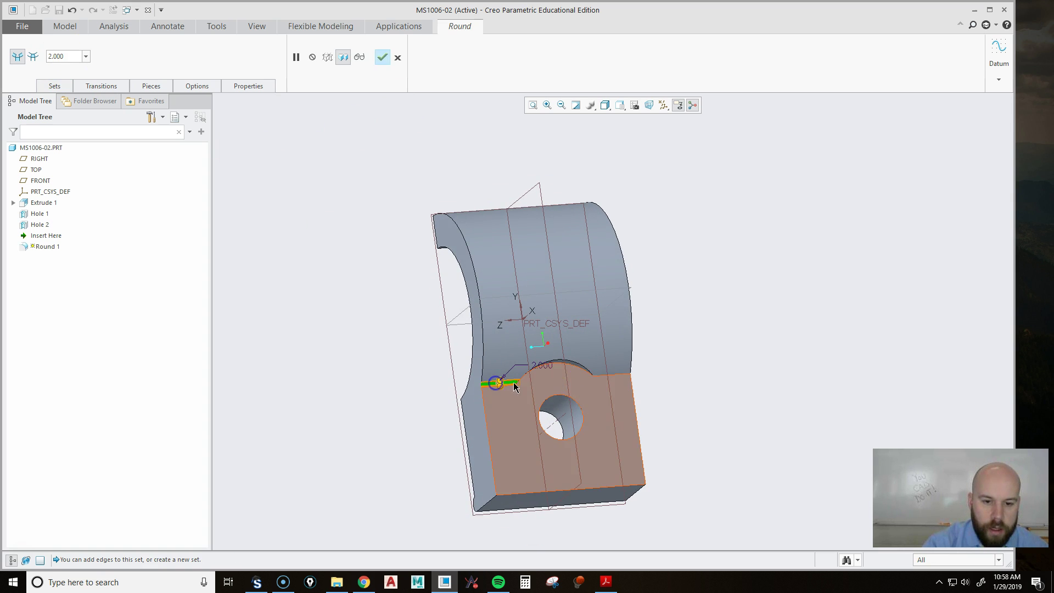
pyautogui.keyDown('ctrl'); pyautogui.click(624, 379); pyautogui.keyUp('ctrl')
pyautogui.scroll(3, 617, 331)
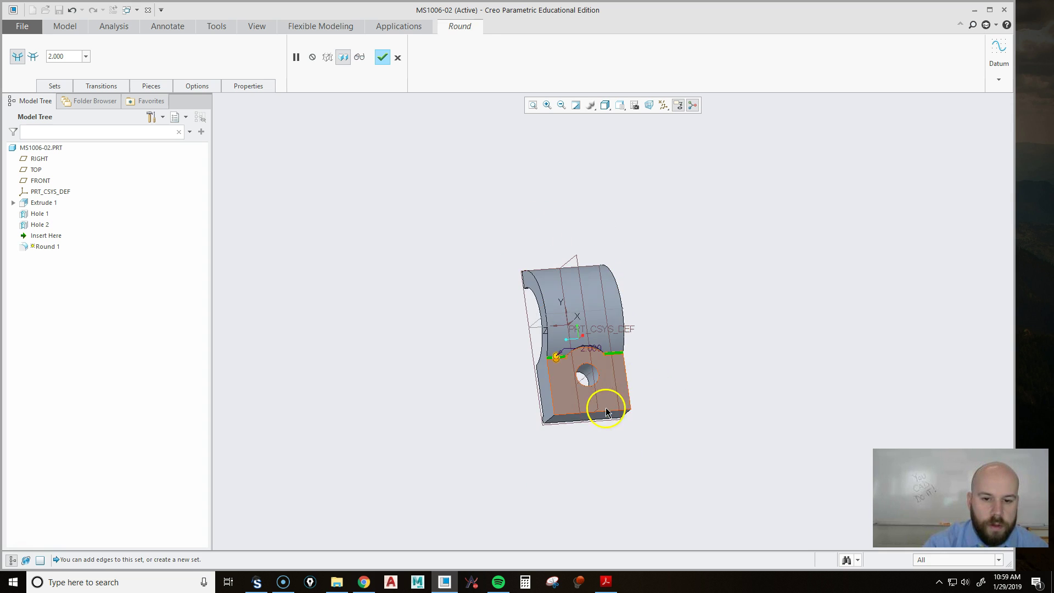
pyautogui.moveTo(606, 412); pyautogui.dragTo(633, 431, button='middle')
pyautogui.scroll(-4, 560, 479)
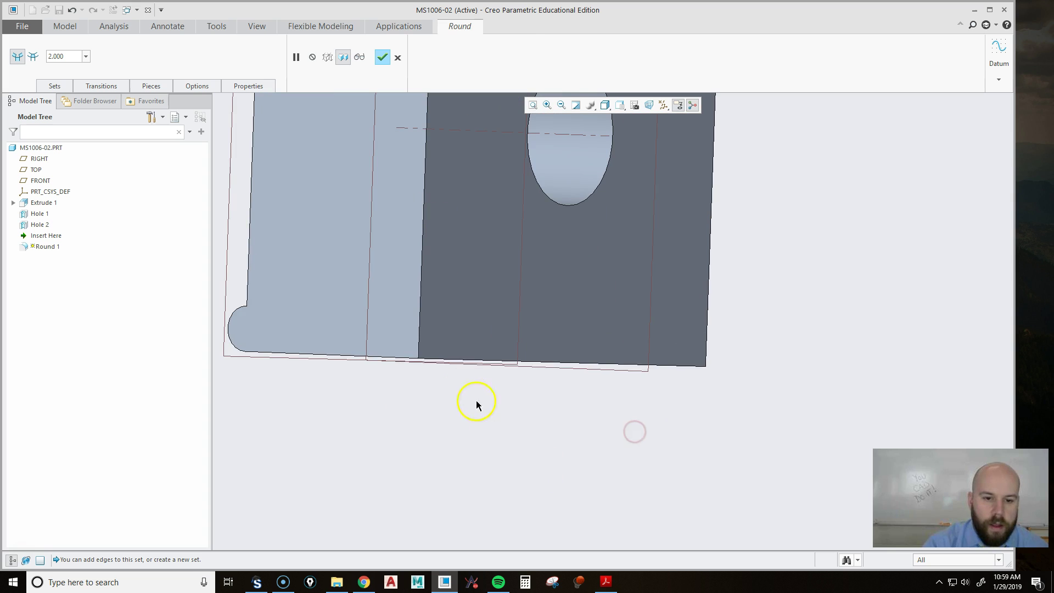
pyautogui.keyDown('ctrl'); pyautogui.click(440, 358); pyautogui.keyUp('ctrl')
pyautogui.moveTo(497, 442); pyautogui.dragTo(584, 480, button='middle')
pyautogui.scroll(-5, 475, 419)
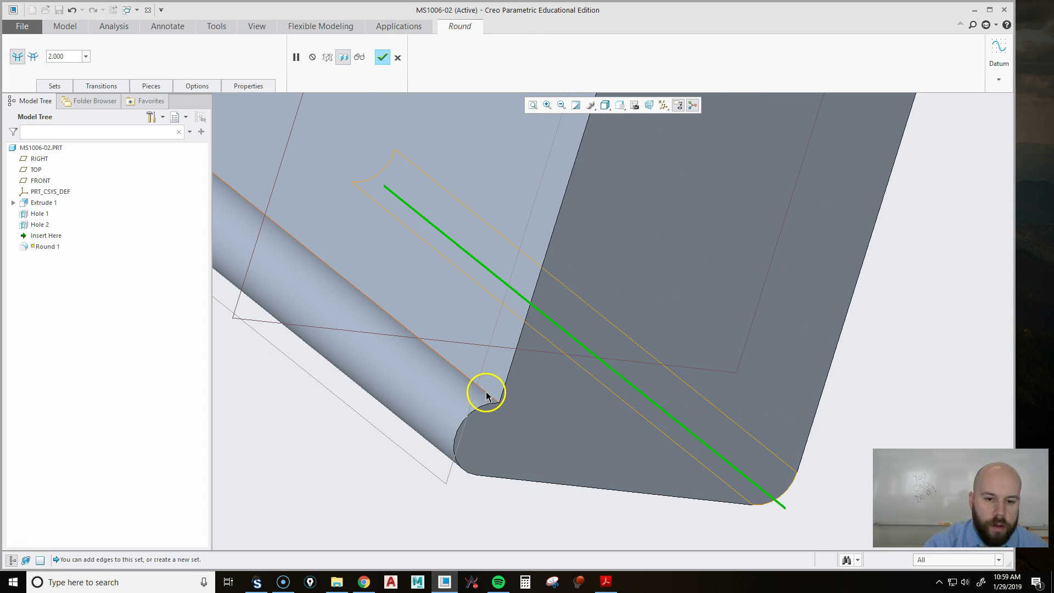
pyautogui.scroll(5, 483, 395)
pyautogui.moveTo(532, 447); pyautogui.dragTo(431, 410, button='middle')
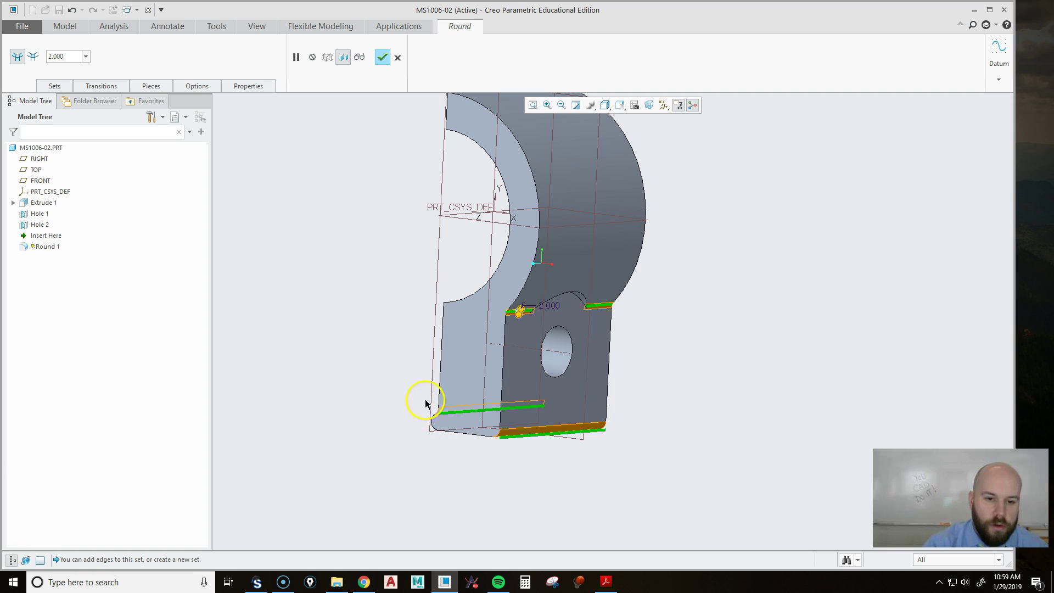
pyautogui.moveTo(444, 309); pyautogui.dragTo(700, 440, button='middle')
pyautogui.scroll(3, 708, 437)
pyautogui.middleClick(712, 434)
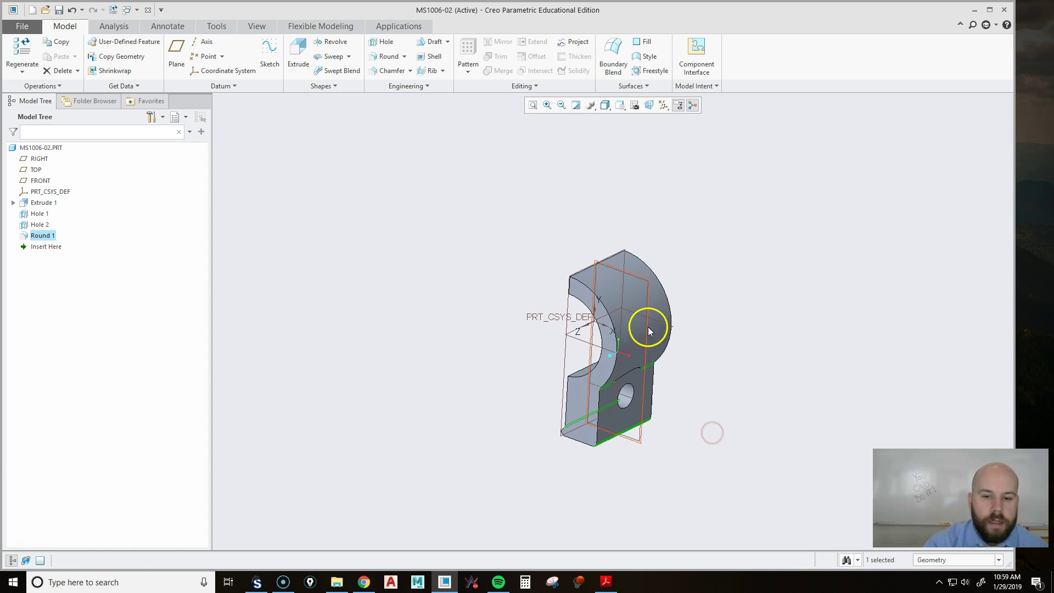
# Step: Add Round 2 at 2.000 on the vertical plate edge and the plate's right edge
pyautogui.click(388, 56)
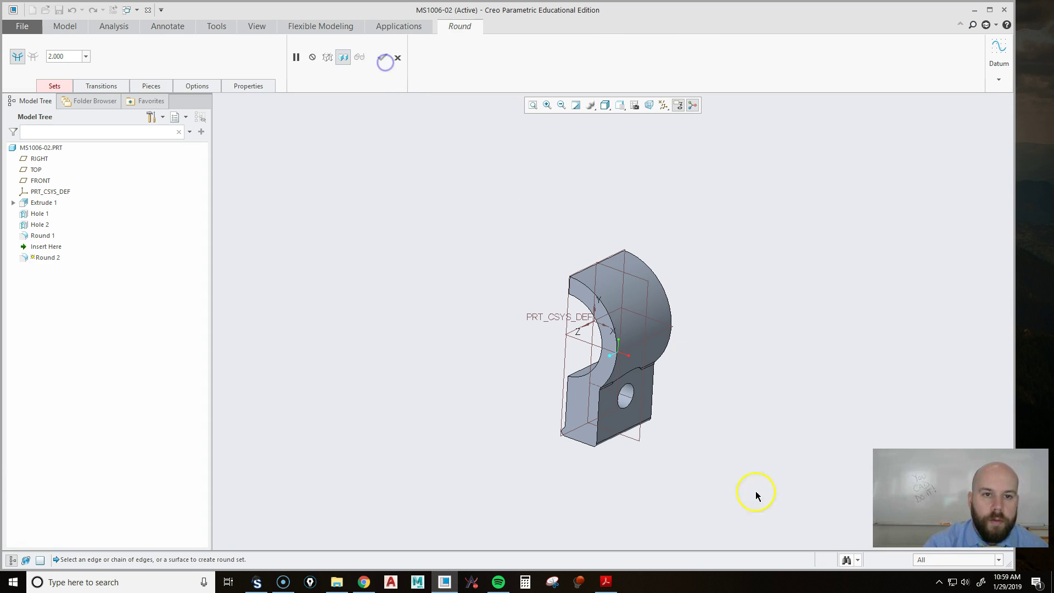
pyautogui.scroll(-5, 494, 358)
pyautogui.click(413, 297)
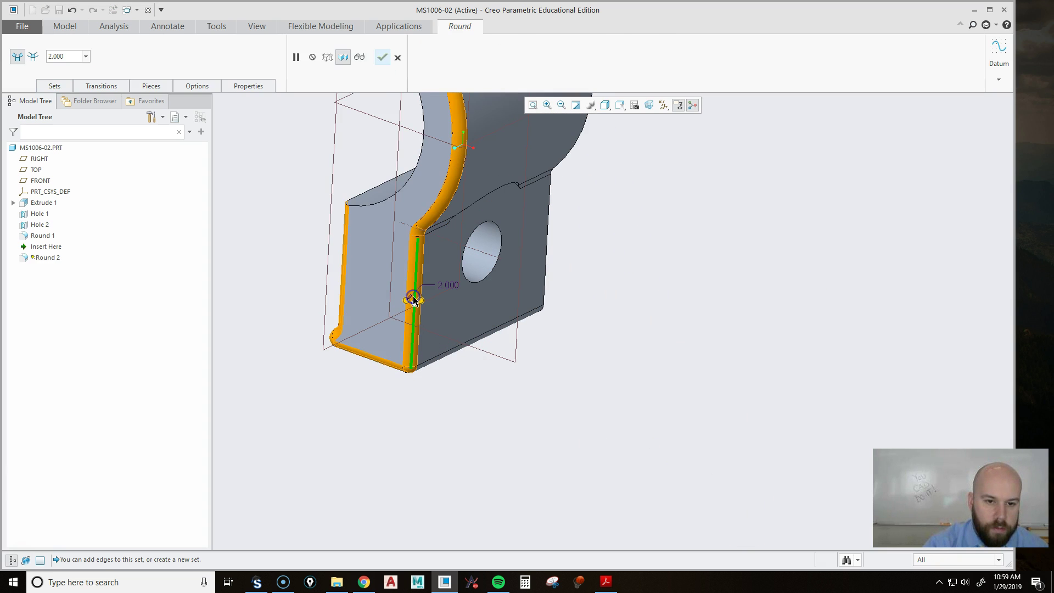
pyautogui.moveTo(413, 296); pyautogui.dragTo(525, 395, button='middle')
pyautogui.keyDown('ctrl'); pyautogui.click(517, 248); pyautogui.keyUp('ctrl')
pyautogui.moveTo(641, 541); pyautogui.dragTo(628, 397, button='middle')
pyautogui.middleClick(400, 245)
# Step: Restore a saved view orientation and save MS1006-02.PRT
pyautogui.click(620, 105)
pyautogui.click(581, 124)
pyautogui.click(482, 117)
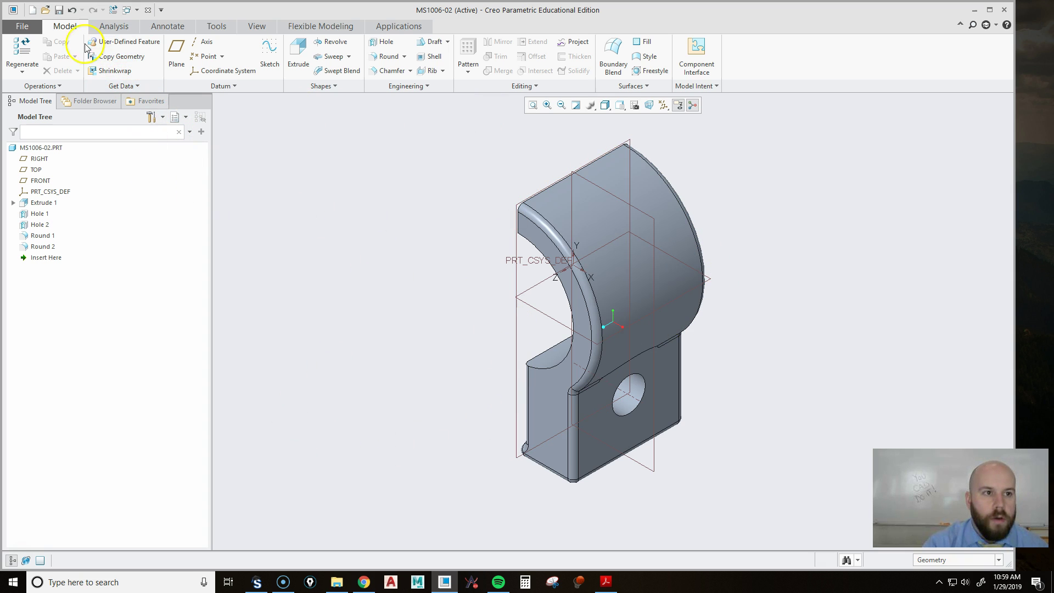
pyautogui.click(58, 11)
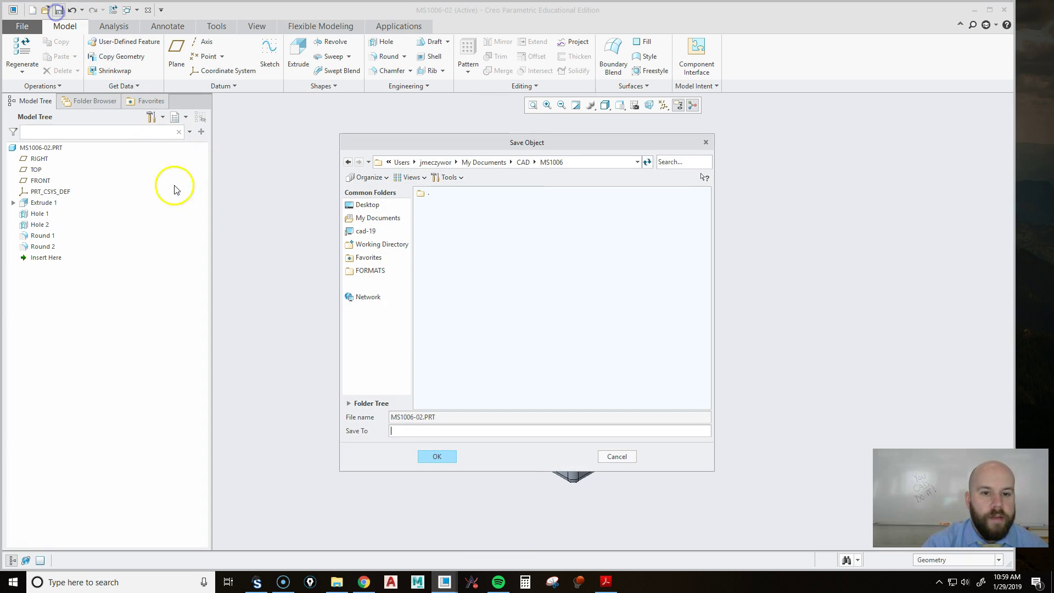
pyautogui.click(438, 457)
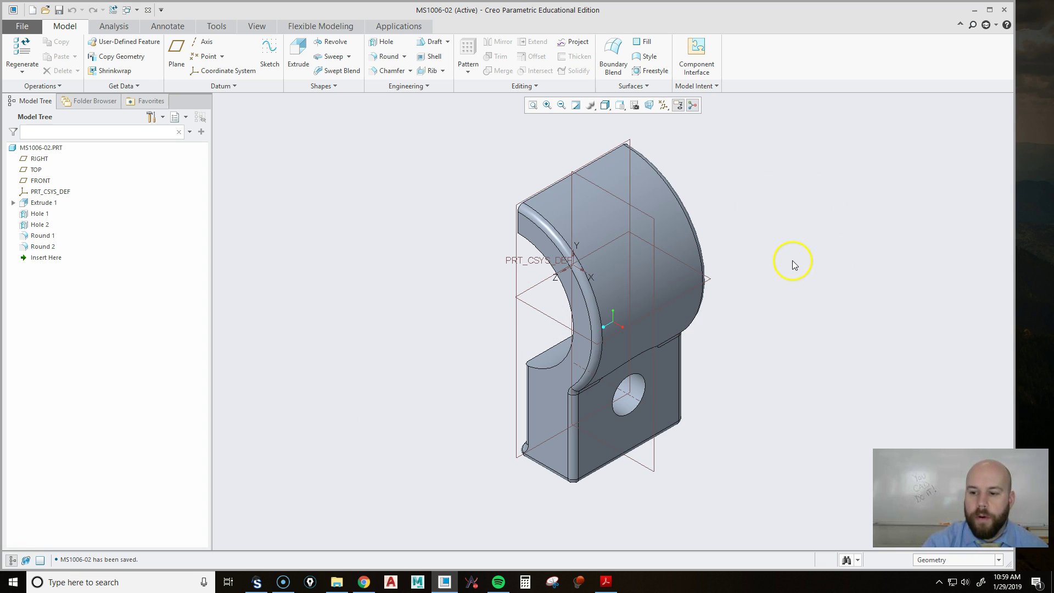